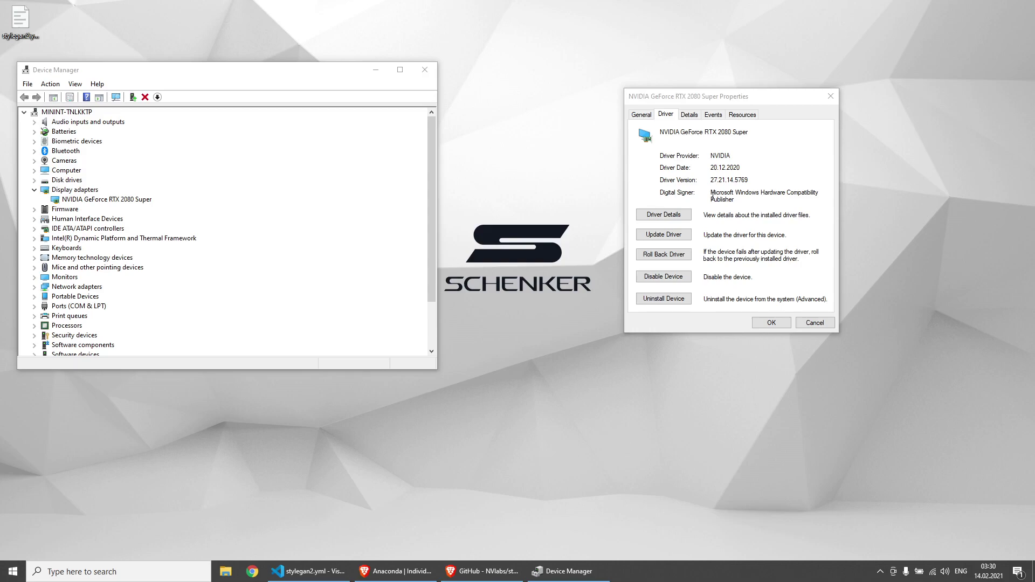
# - Switch to the Brave browser, maximize it and review the features described on the Anaconda Individual Edition page
pyautogui.moveTo(307, 575)
pyautogui.click(397, 572)
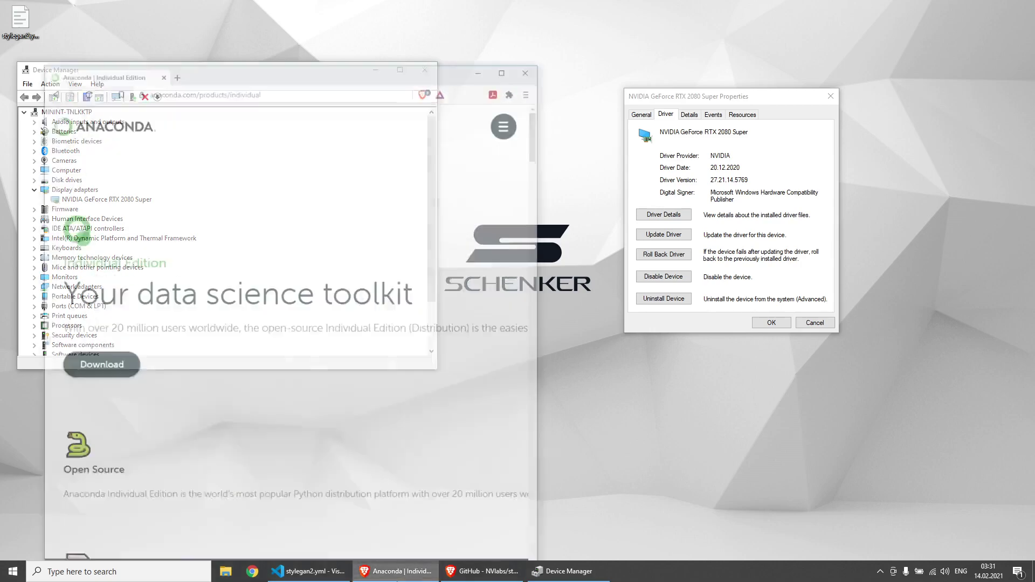
pyautogui.scroll(-4, 352, 471)
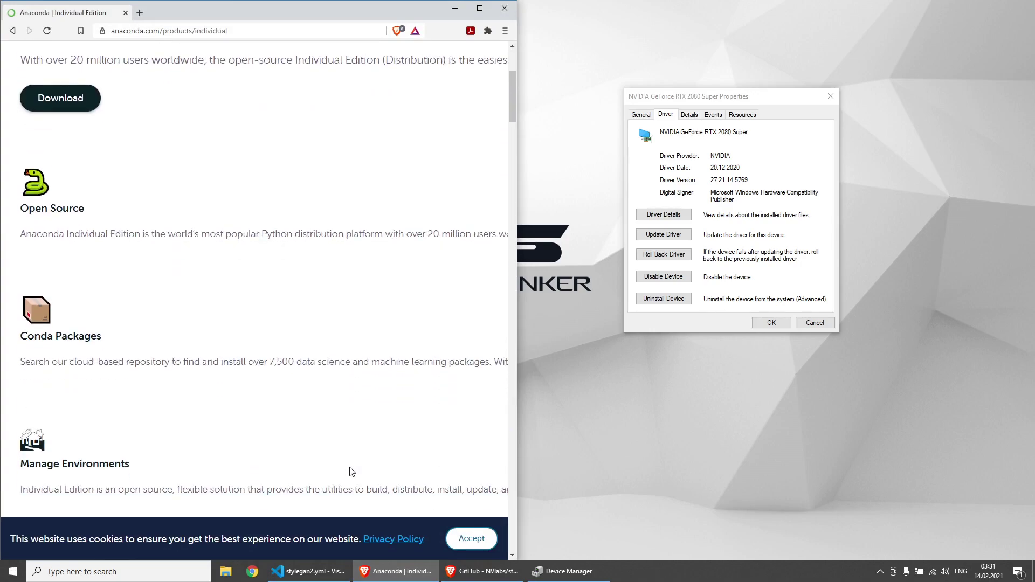
pyautogui.scroll(-1, 305, 518)
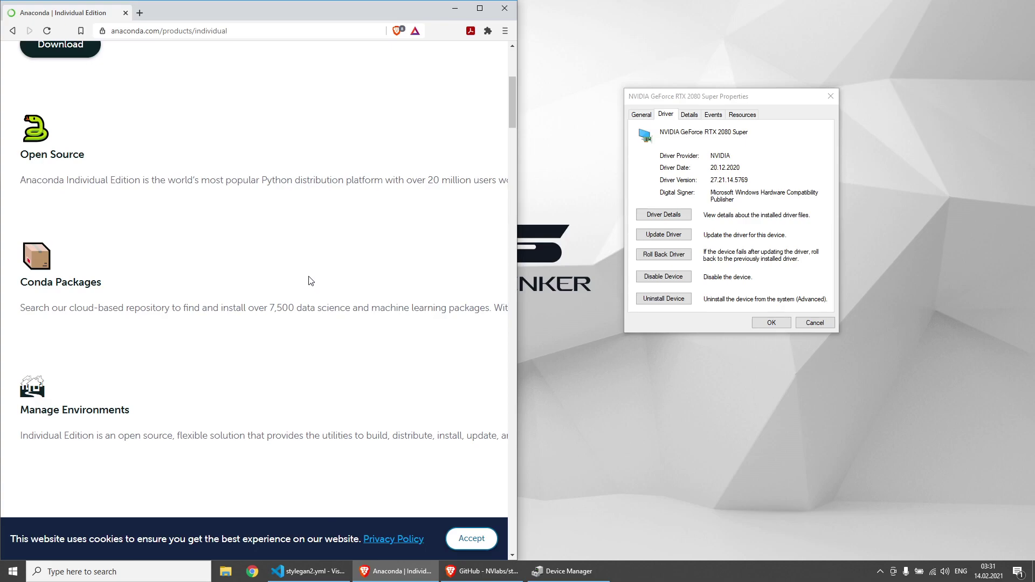
pyautogui.scroll(-9, 311, 281)
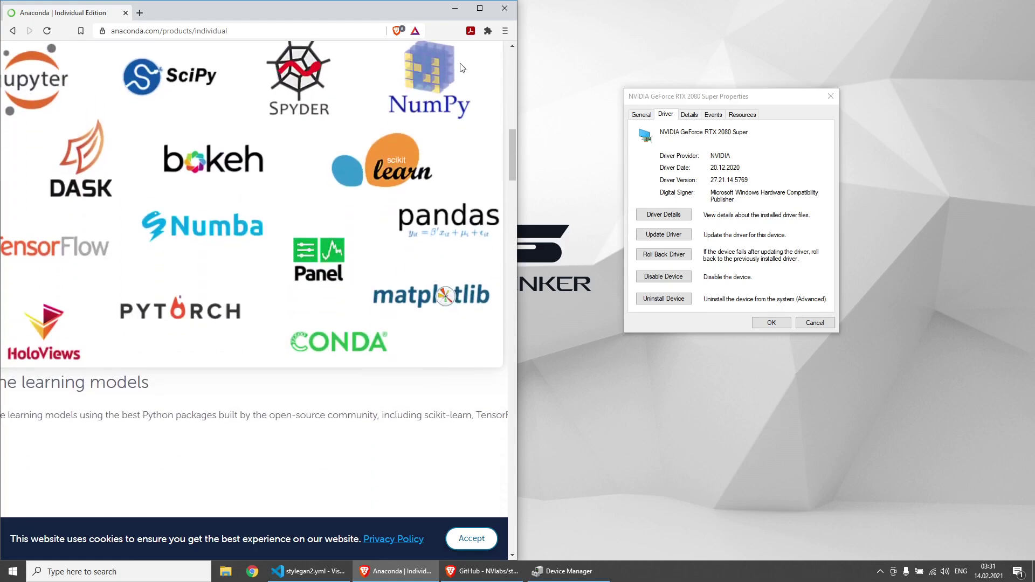
pyautogui.click(479, 8)
pyautogui.scroll(3, 534, 294)
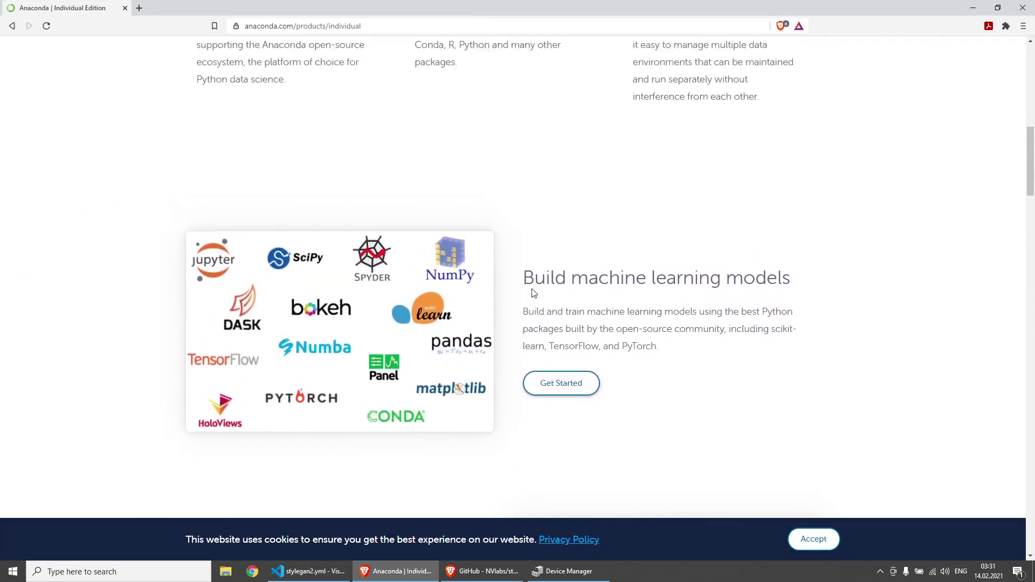
pyautogui.scroll(4, 534, 293)
pyautogui.scroll(-12, 532, 290)
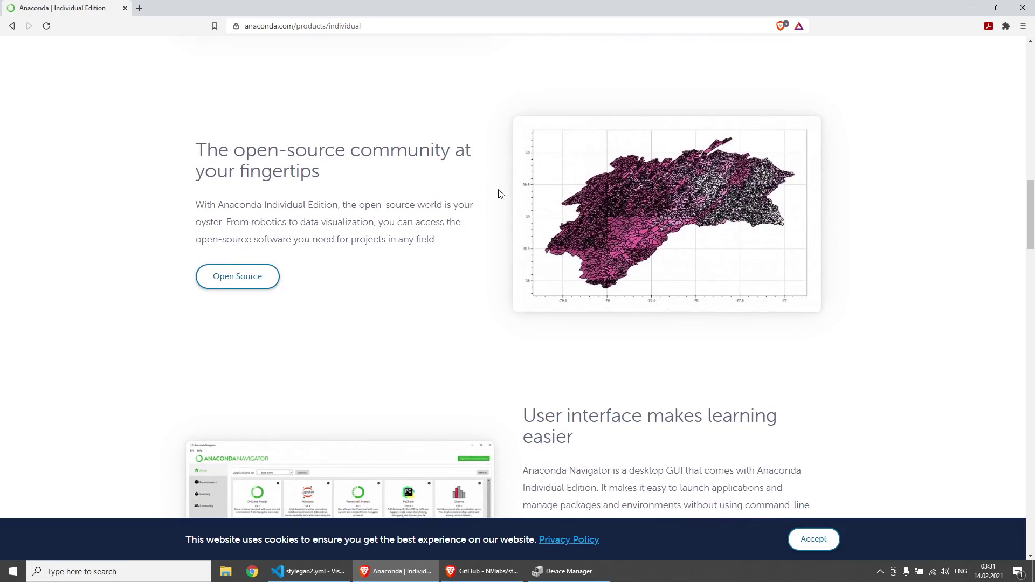
pyautogui.scroll(-4, 500, 194)
pyautogui.scroll(-4, 449, 334)
pyautogui.scroll(-4, 446, 314)
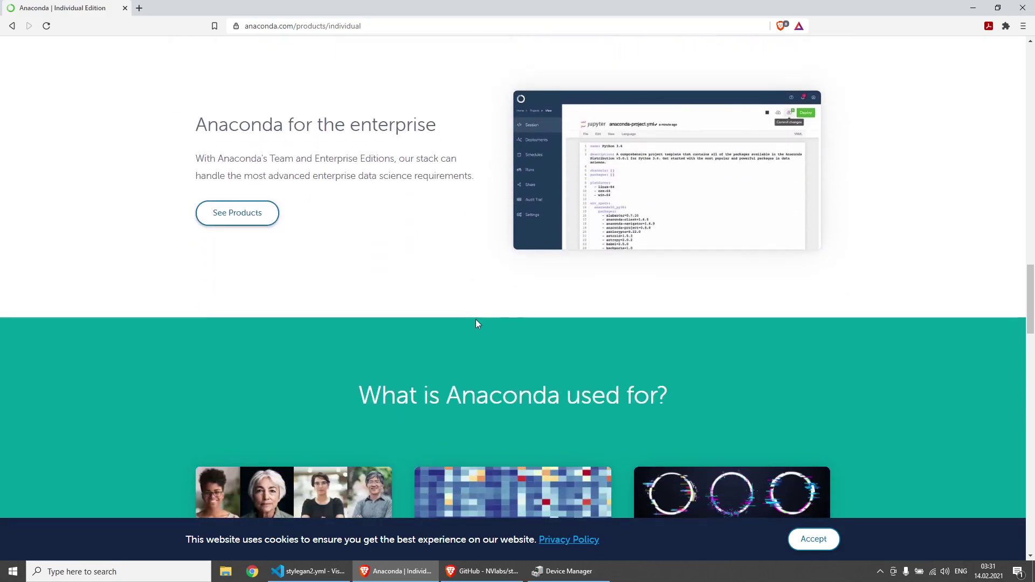
pyautogui.scroll(-5, 507, 313)
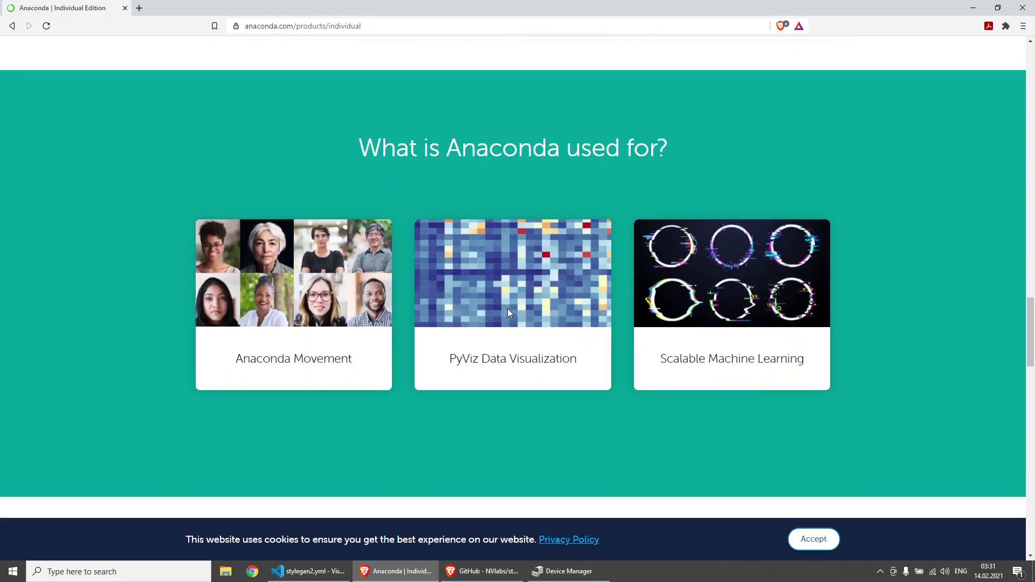
pyautogui.scroll(15, 513, 443)
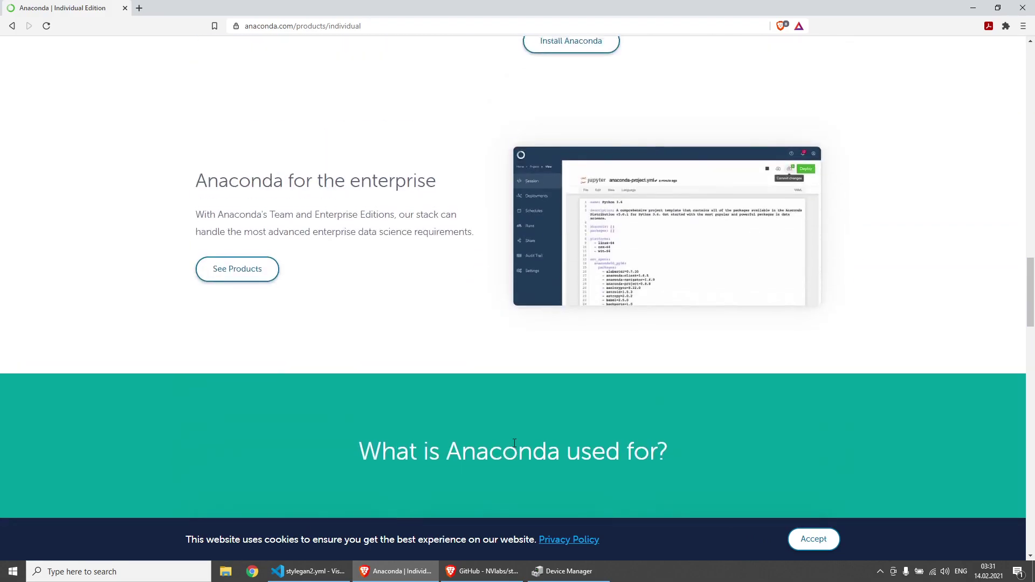
pyautogui.scroll(4, 525, 441)
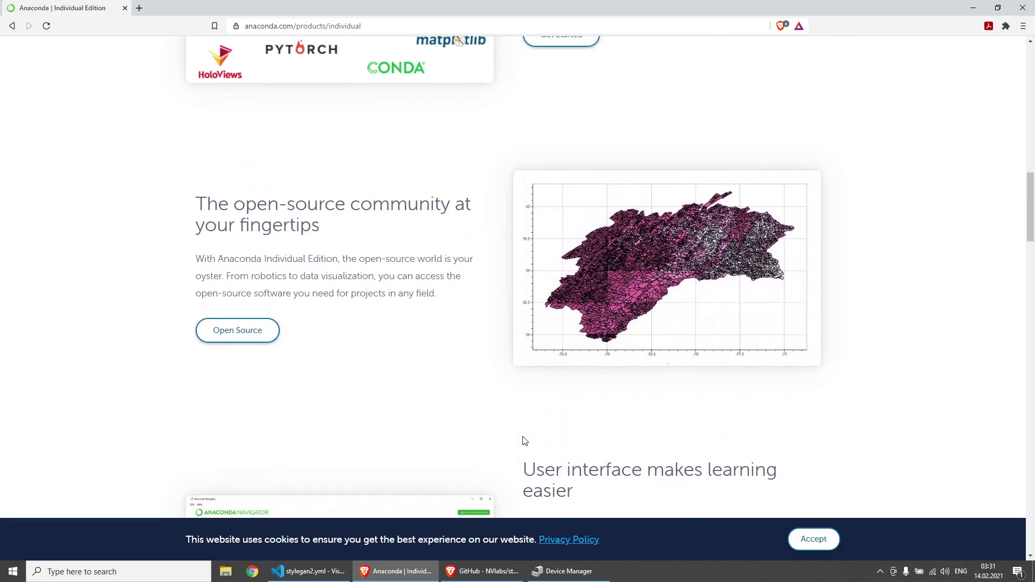
pyautogui.scroll(15, 525, 441)
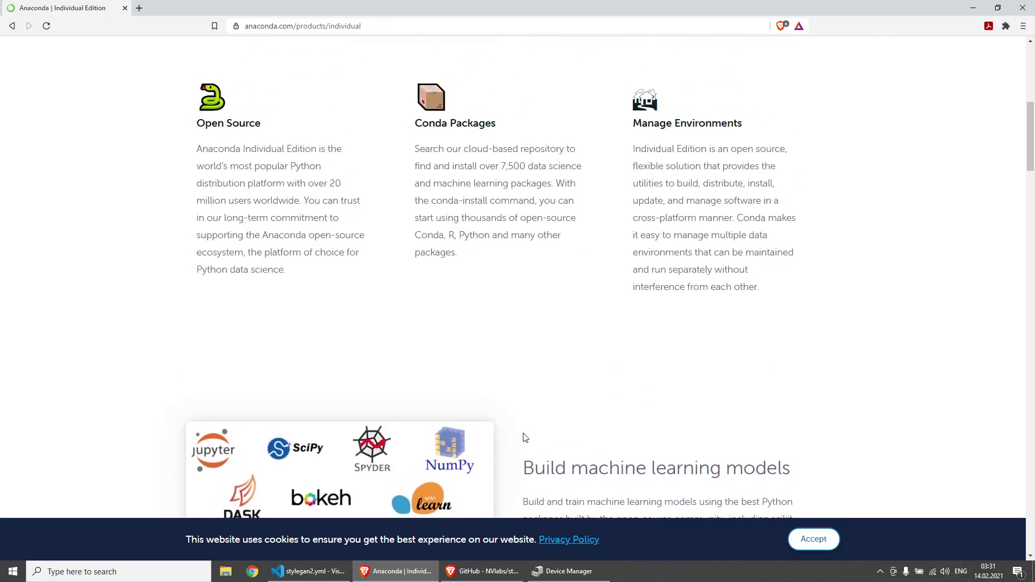
pyautogui.scroll(3, 523, 434)
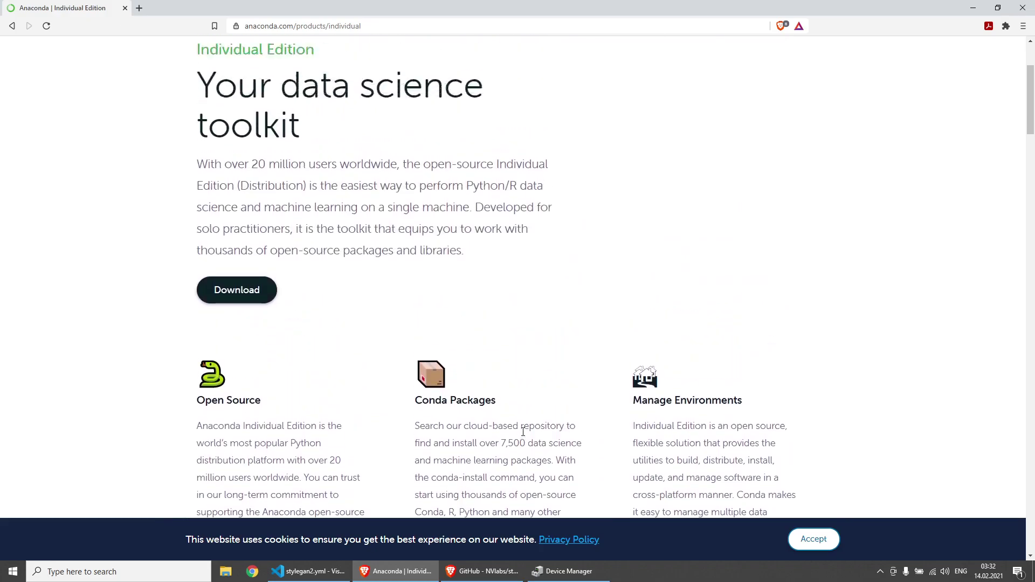
# - Download the Windows 64-Bit Graphical Installer for Python 3.8 as Anaconda3-2020.11-Windows-x86_64.exe into the Downloads folder
pyautogui.click(222, 388)
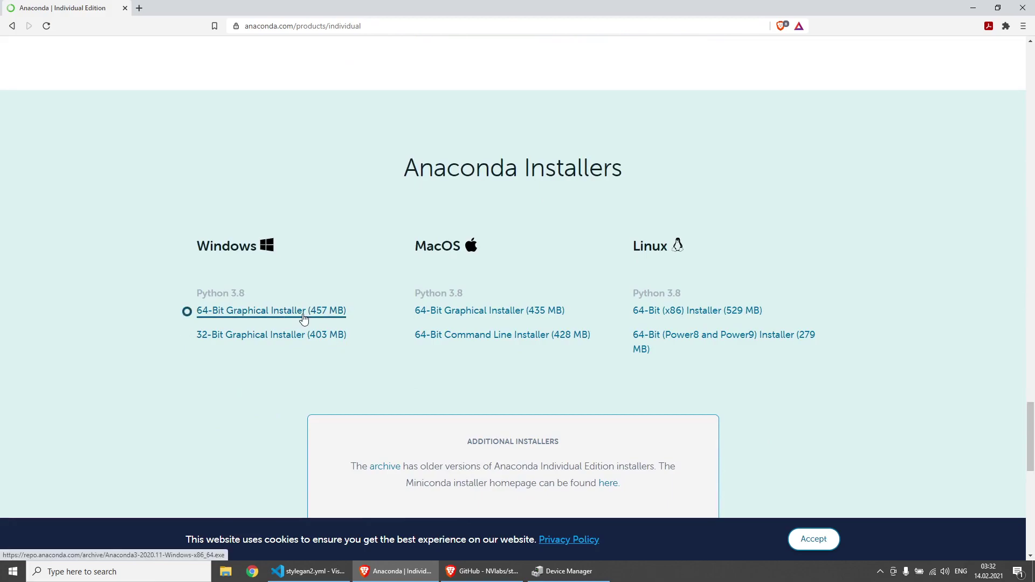
pyautogui.click(303, 319)
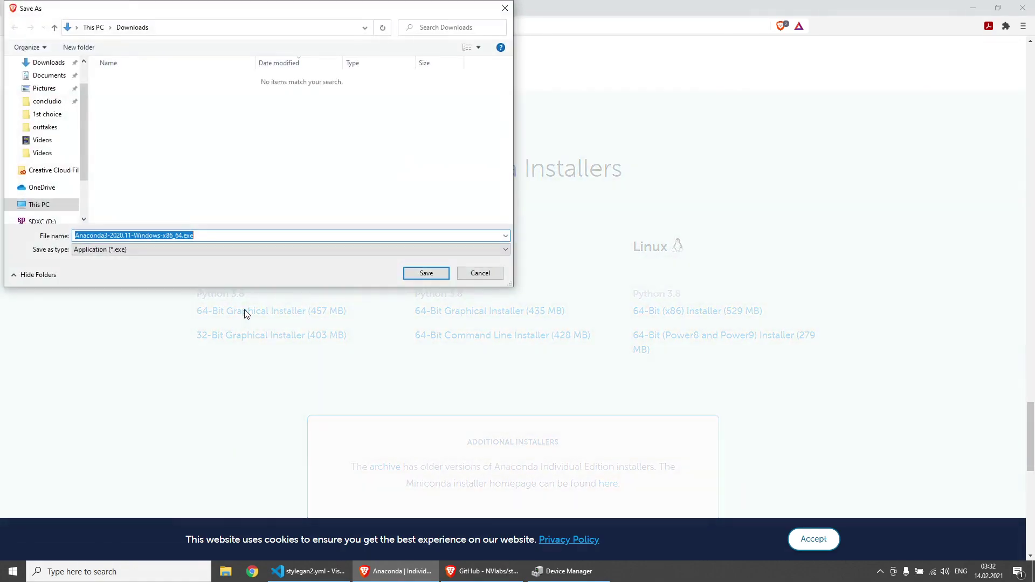
pyautogui.click(426, 273)
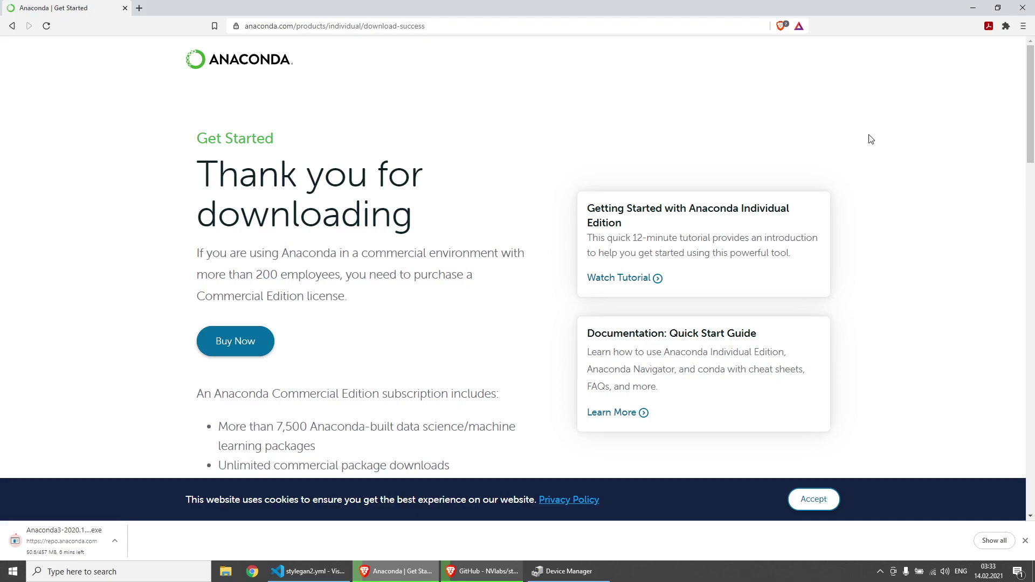
# - Minimize the browser, move the stylegan2.yml file to the middle of the desktop and open it in Visual Studio Code
pyautogui.click(966, 8)
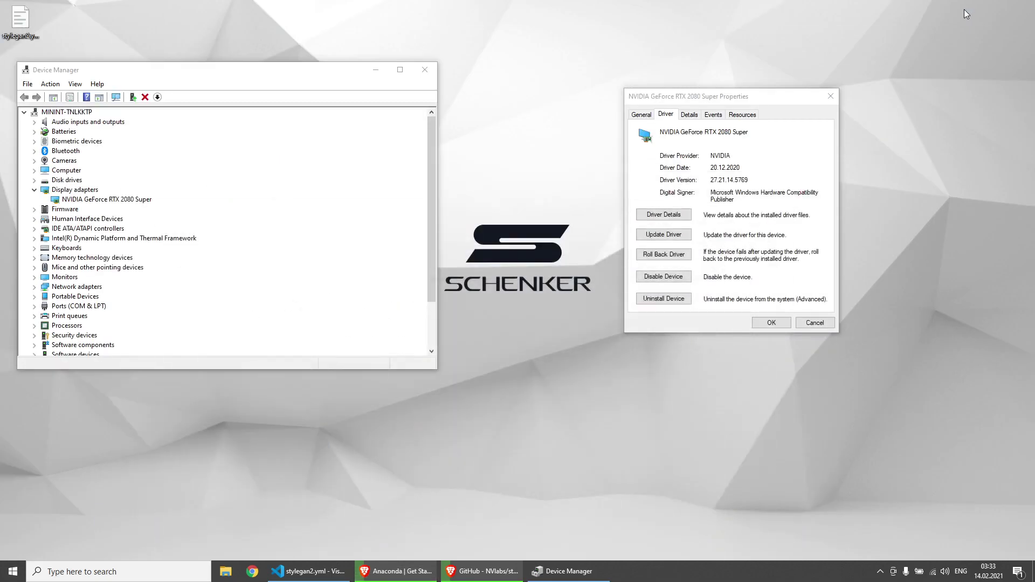
pyautogui.click(23, 31)
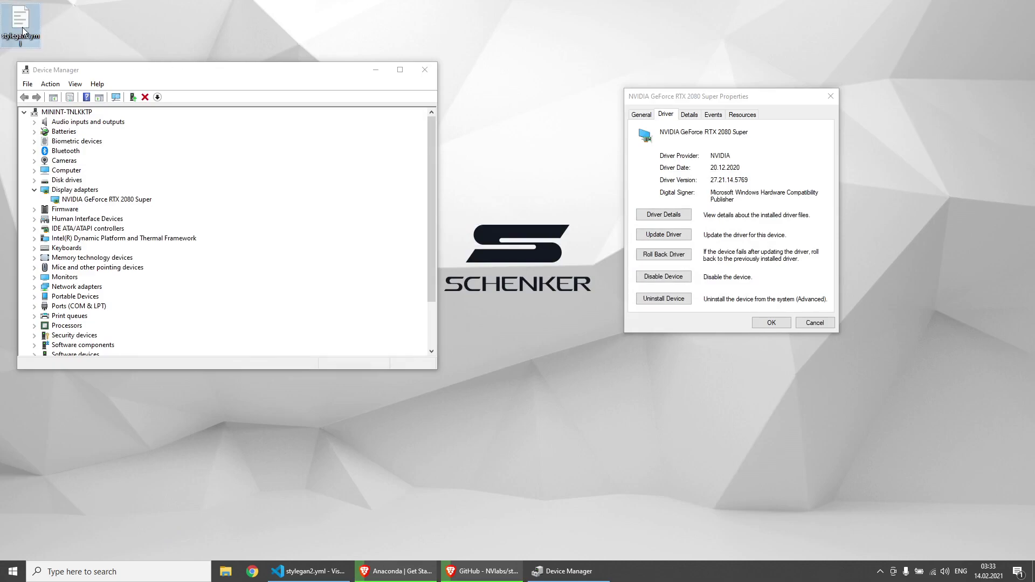
pyautogui.rightClick(22, 32)
pyautogui.click(62, 12)
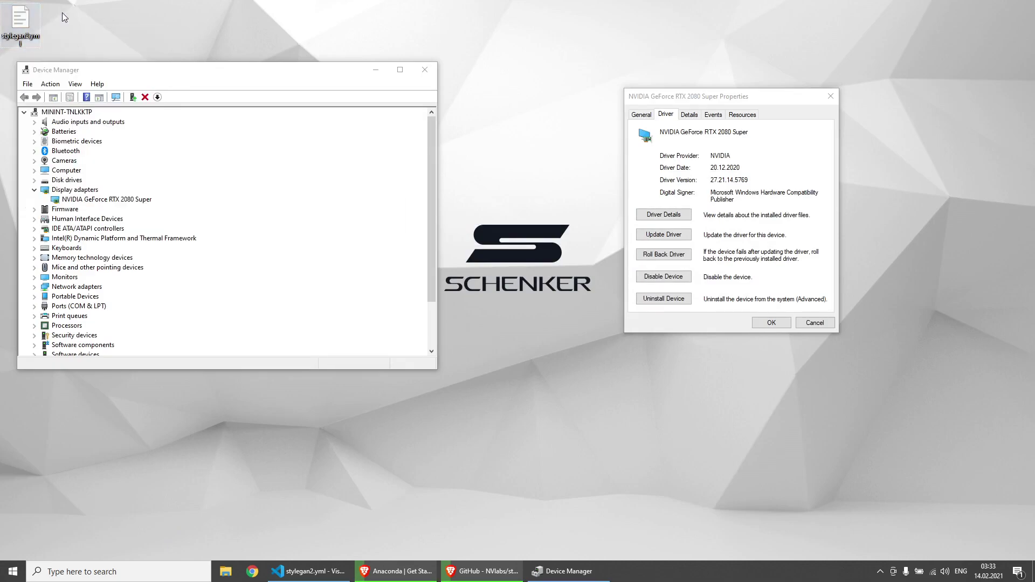
pyautogui.doubleClick(526, 171)
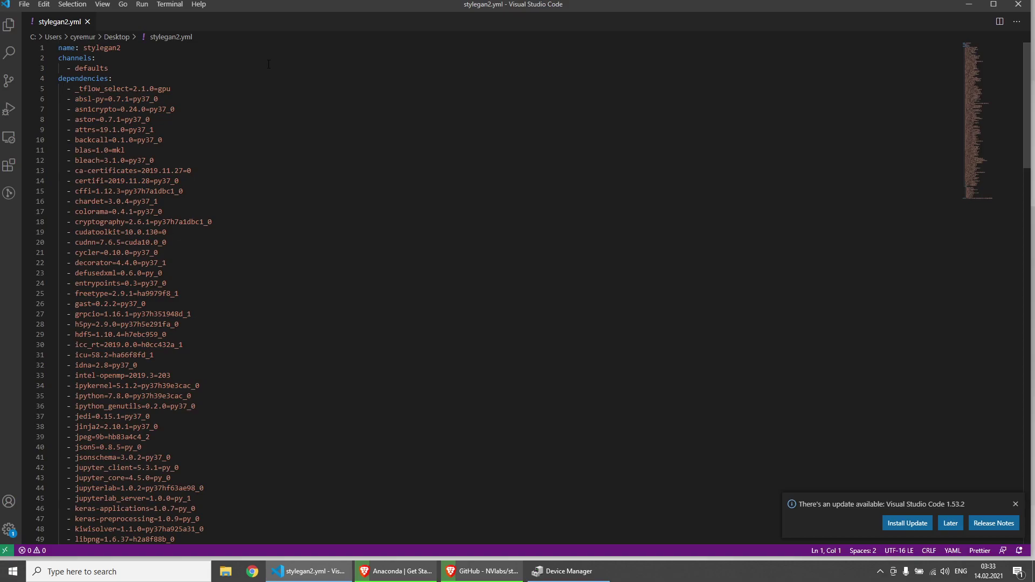
# - Examine the channels, conda dependencies, pip packages and prefix path listed in stylegan2.yml
pyautogui.scroll(-3, 269, 64)
pyautogui.scroll(-9, 268, 63)
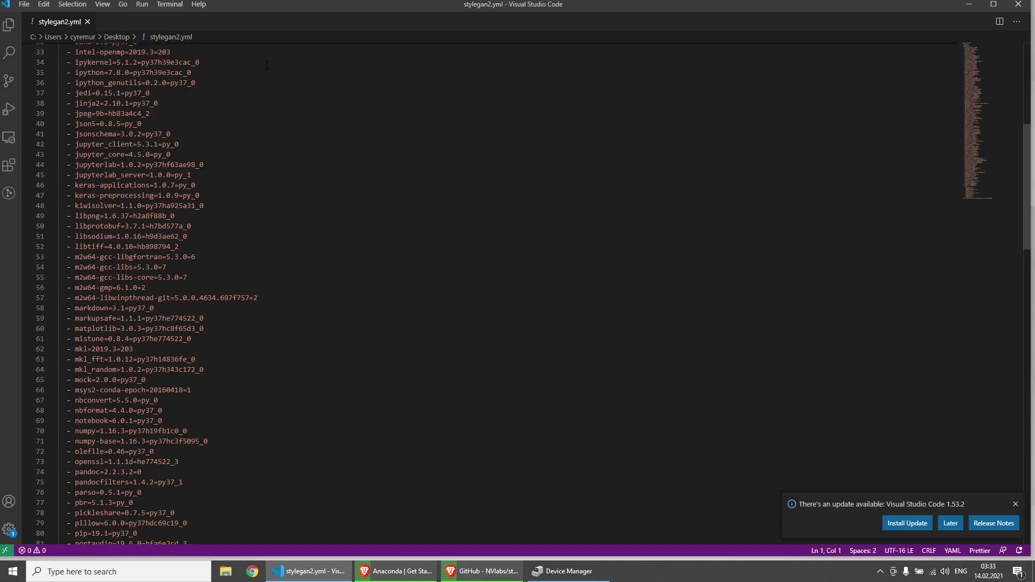
pyautogui.scroll(-10, 267, 65)
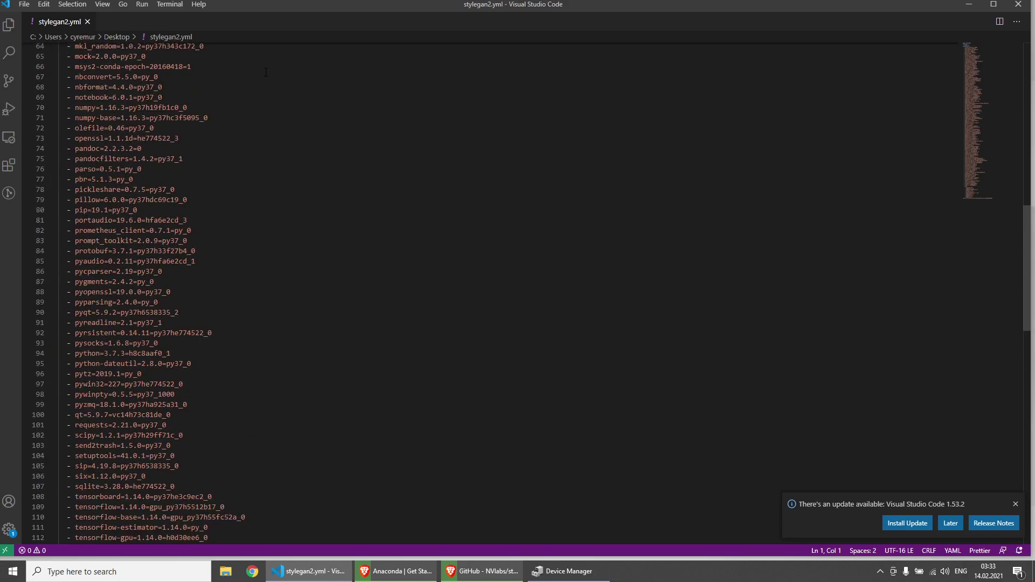
pyautogui.scroll(-13, 266, 72)
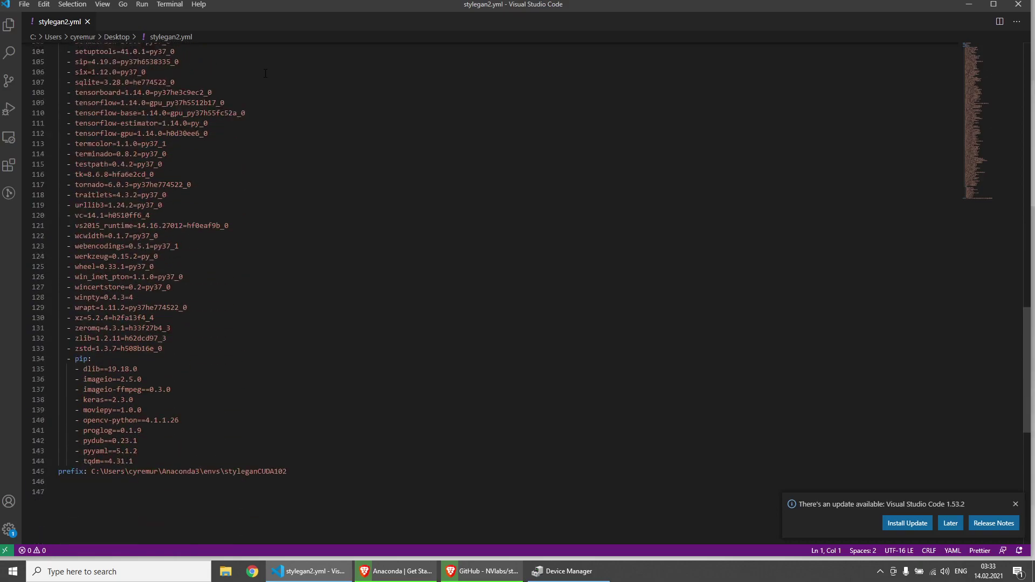
pyautogui.scroll(-3, 266, 73)
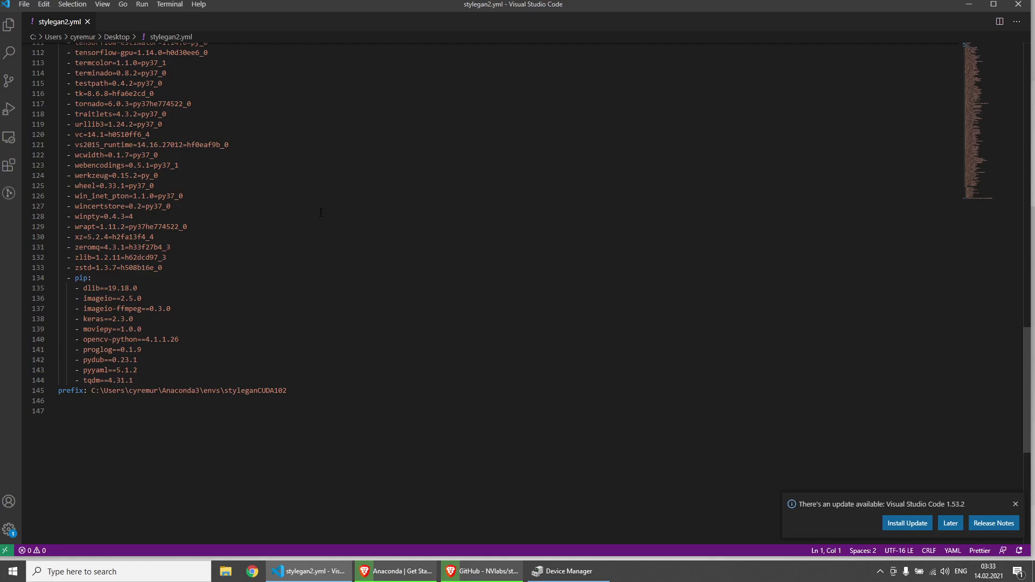
pyautogui.scroll(13, 321, 211)
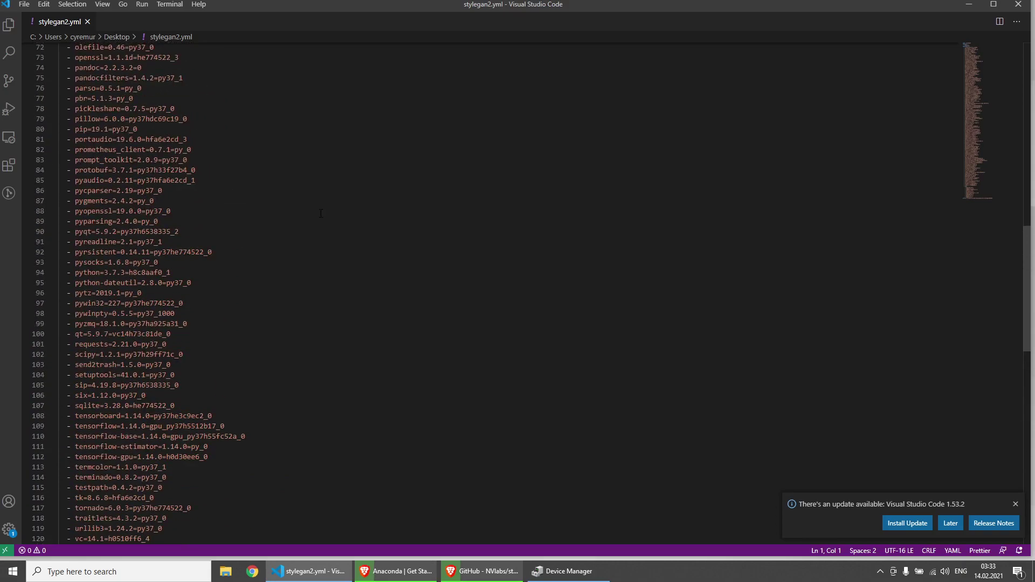
pyautogui.scroll(14, 321, 213)
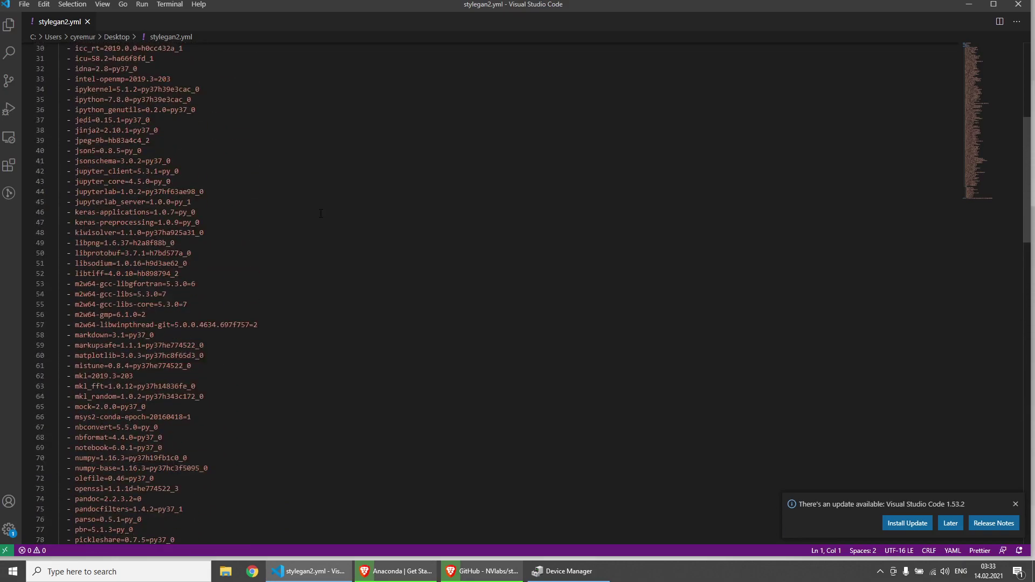
pyautogui.scroll(10, 321, 213)
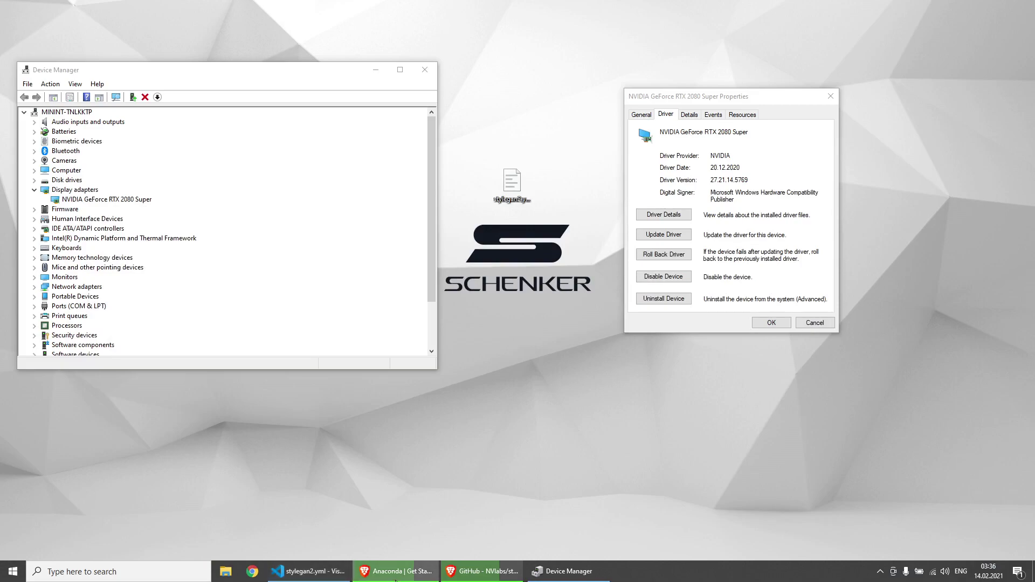
# - Return to the browser, launch the downloaded Anaconda3 installer and accept its license agreement
pyautogui.click(395, 572)
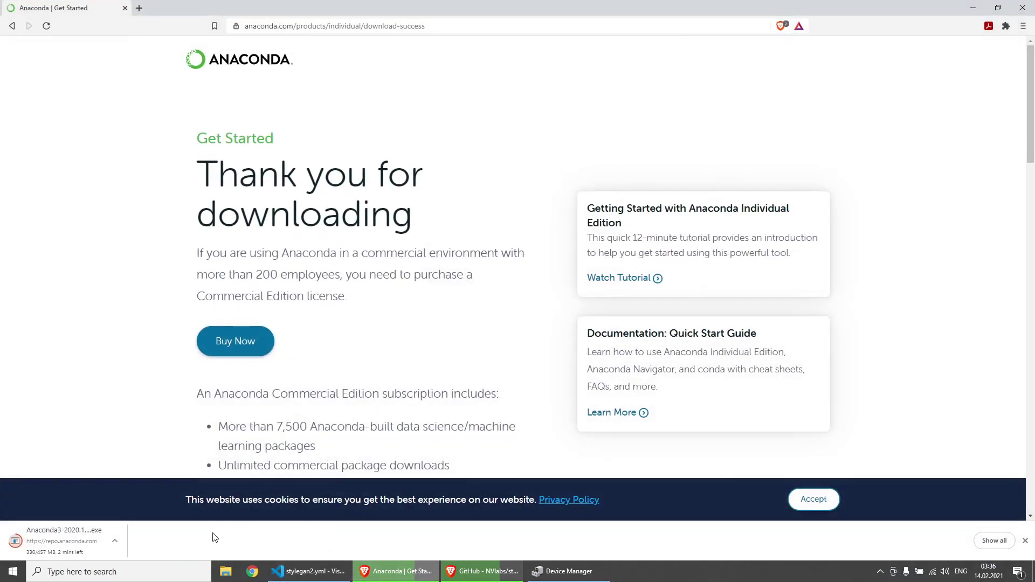
pyautogui.click(88, 543)
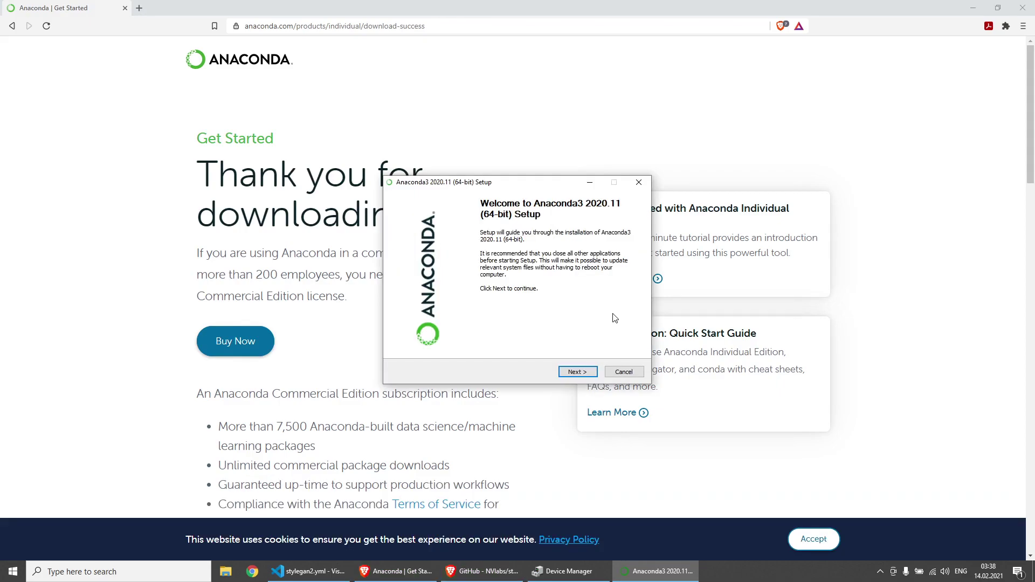
pyautogui.click(577, 372)
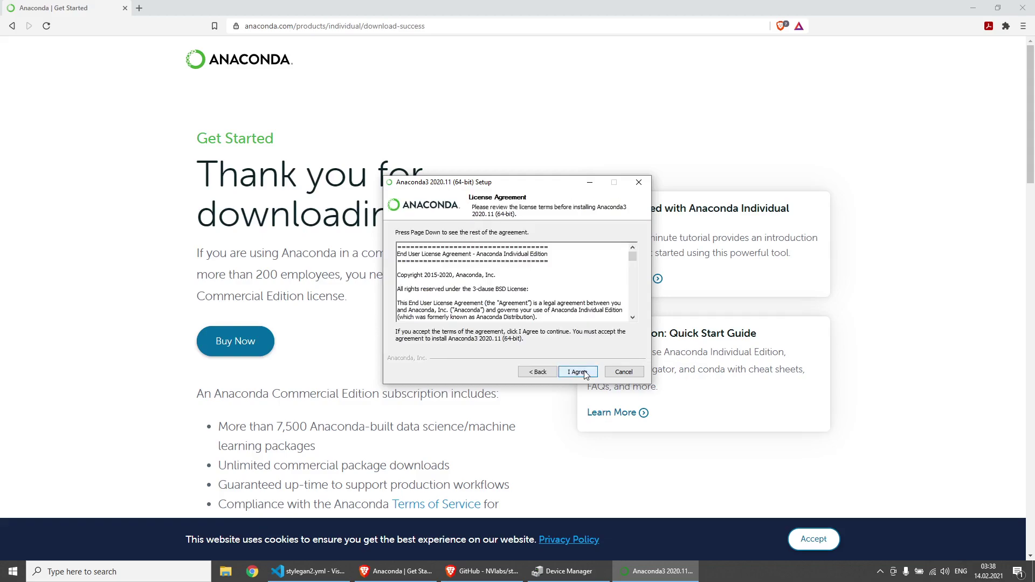
pyautogui.click(585, 375)
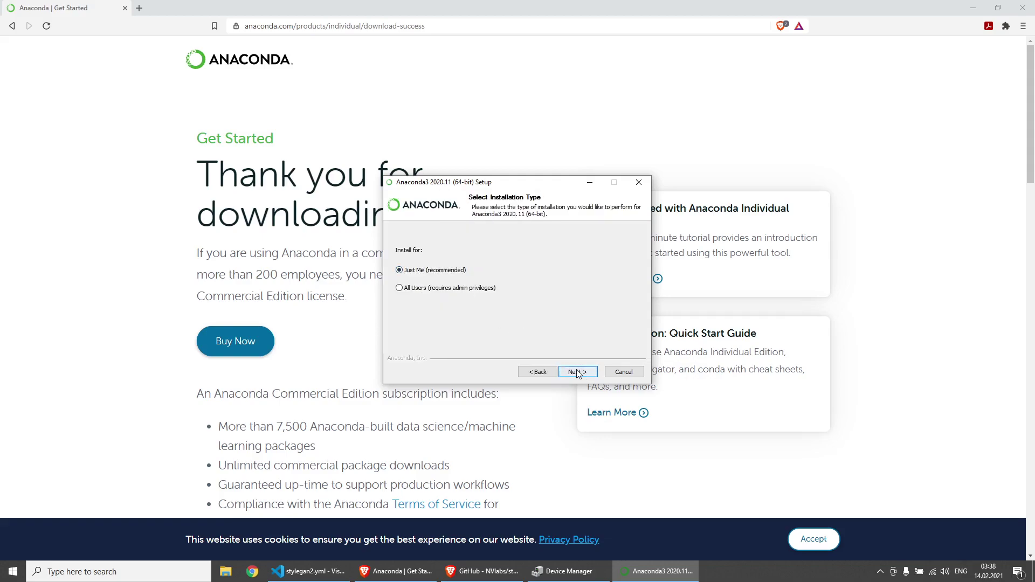
# - Install Anaconda3 for Just Me in the default location, registering it as default Python 3.8 without adding it to PATH
pyautogui.click(577, 372)
pyautogui.click(577, 372)
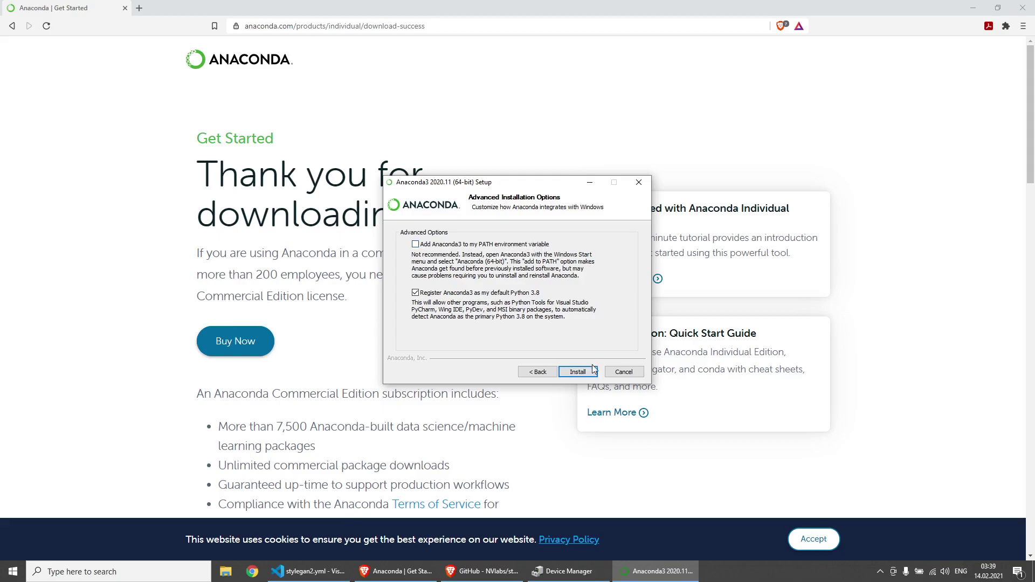
pyautogui.click(585, 372)
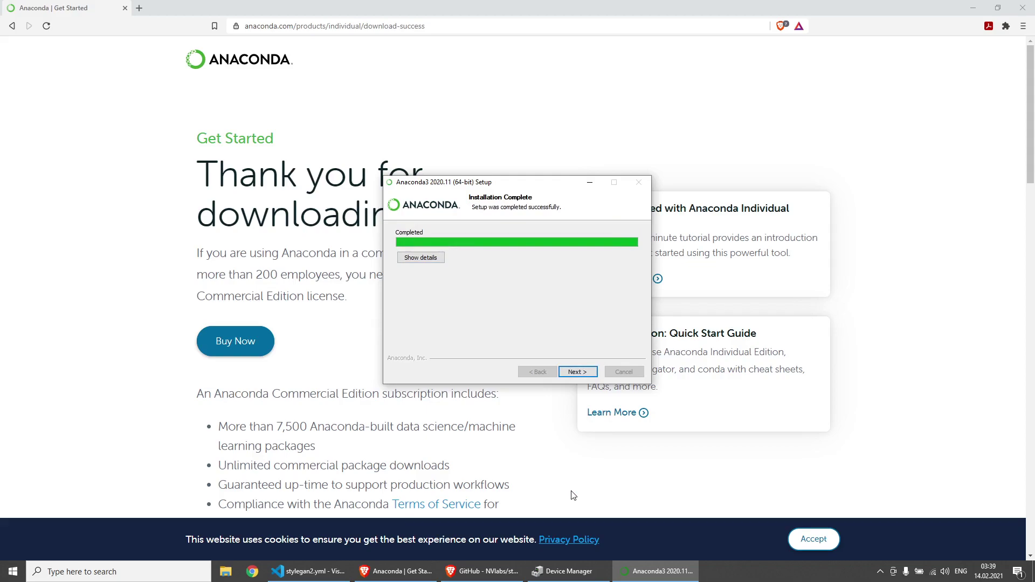
# - Finish the Anaconda3 setup with the Anaconda Individual Edition Tutorial and Getting Started with Anaconda options turned off
pyautogui.click(581, 373)
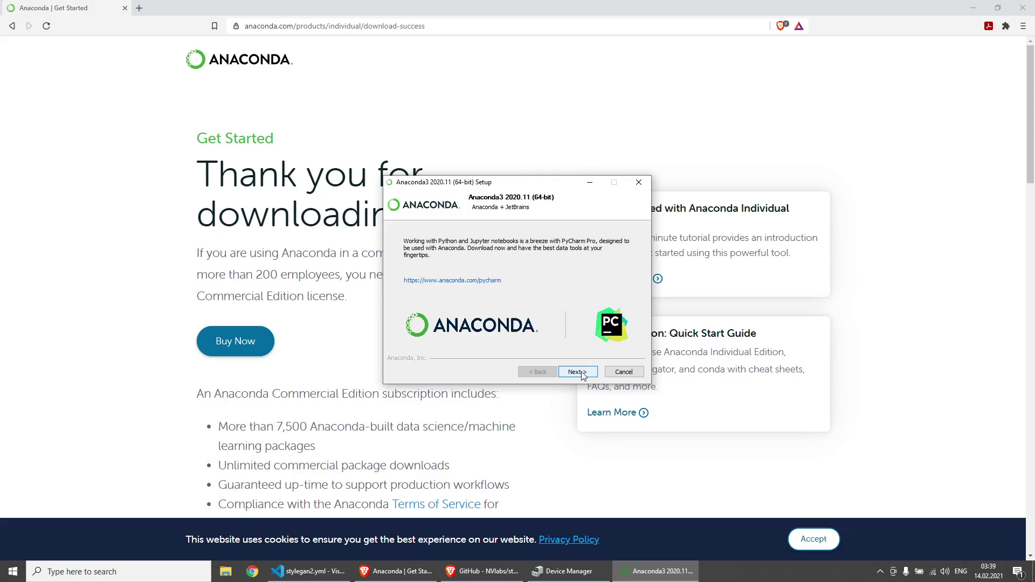
pyautogui.click(577, 372)
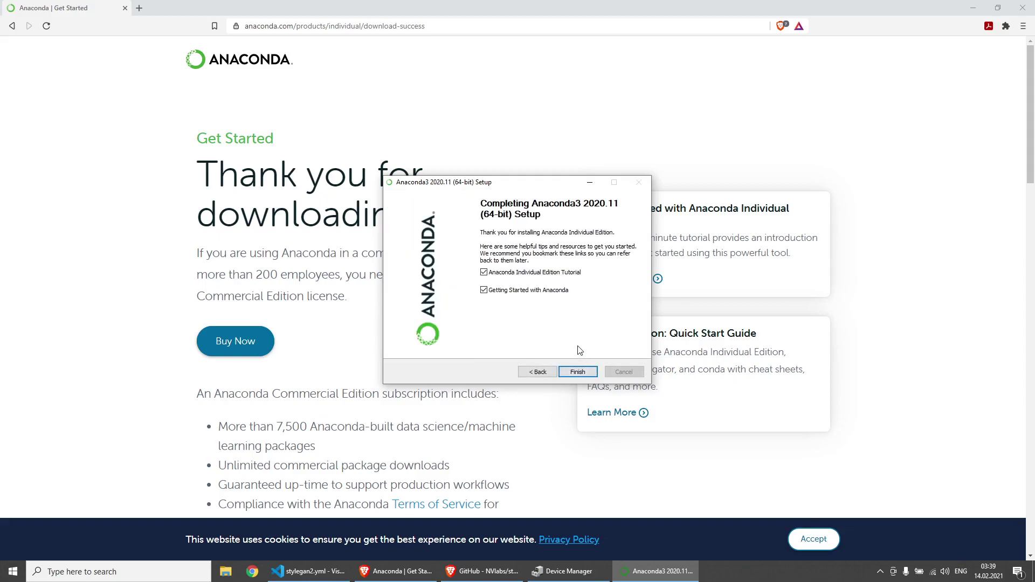
pyautogui.click(571, 278)
pyautogui.click(566, 291)
pyautogui.click(578, 372)
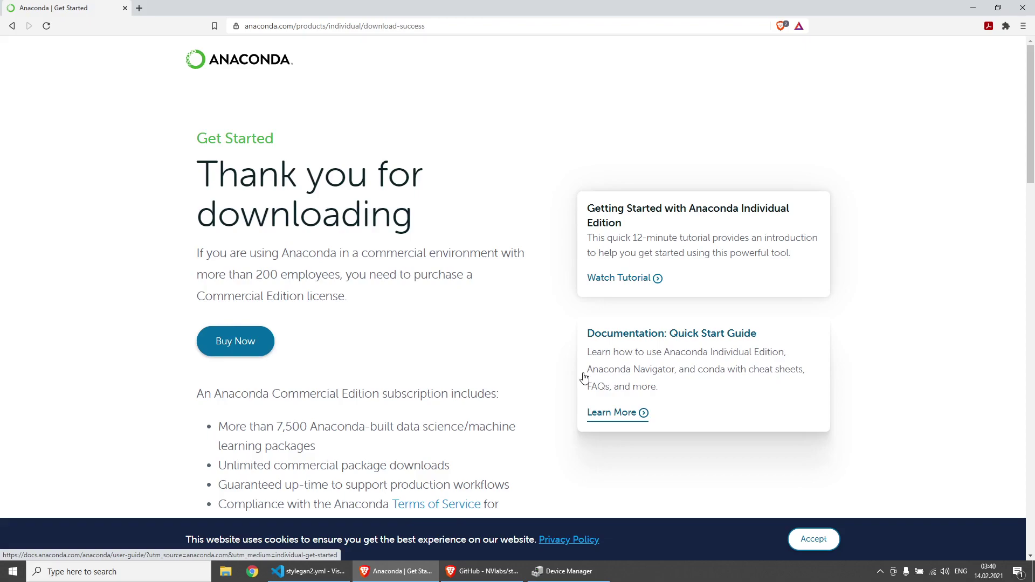
# - Launch Anaconda Navigator and bring its window to the front
pyautogui.click(15, 576)
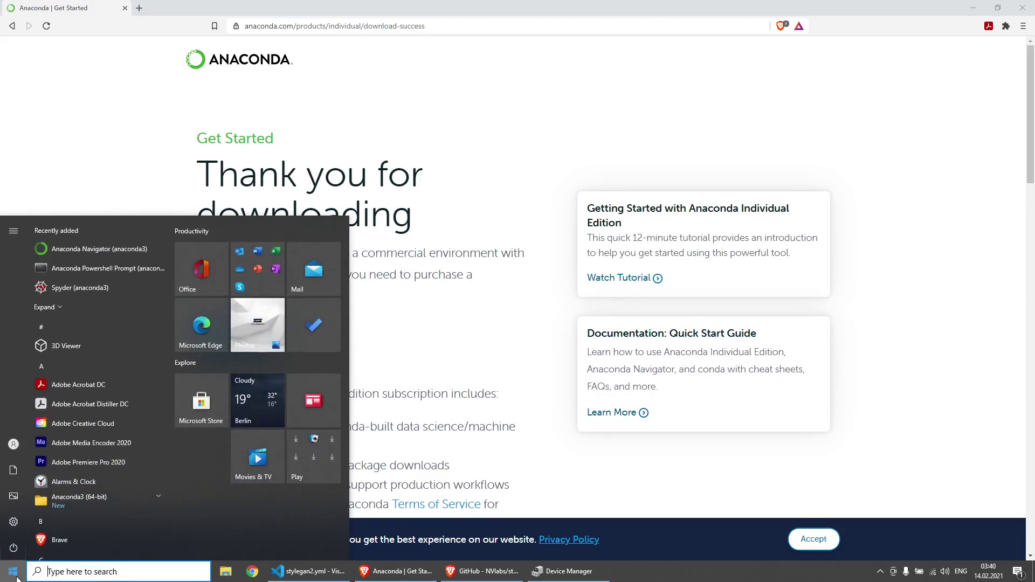
pyautogui.click(139, 256)
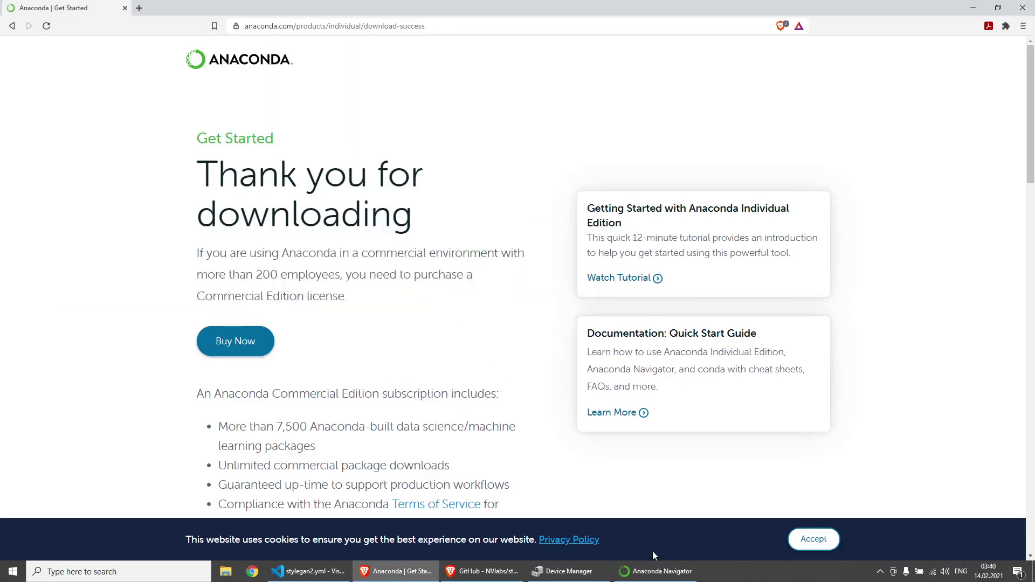
pyautogui.click(671, 578)
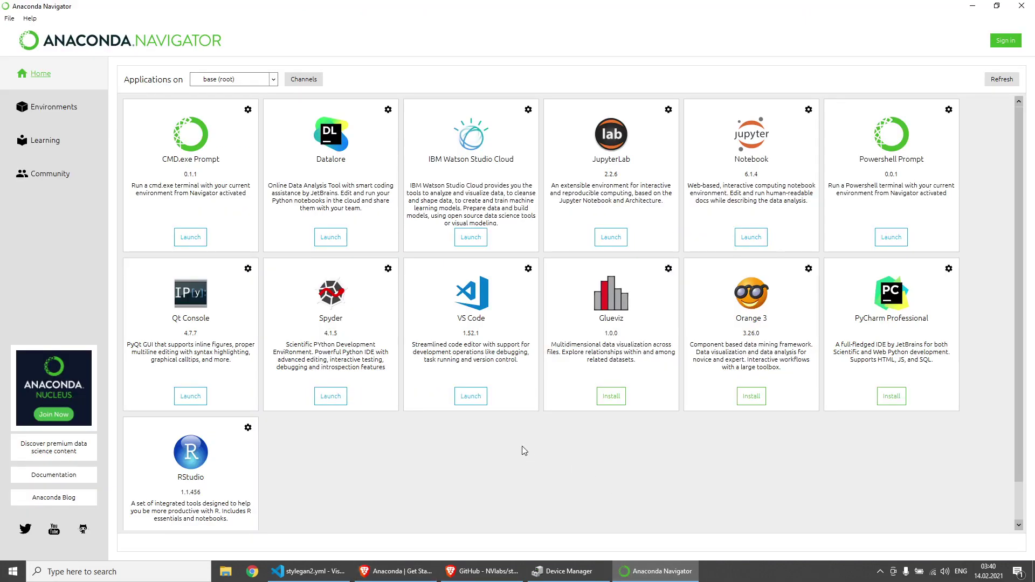
# - Launch the Powershell Prompt for the base environment, check the environment name in its prompt, and close it
pyautogui.click(885, 244)
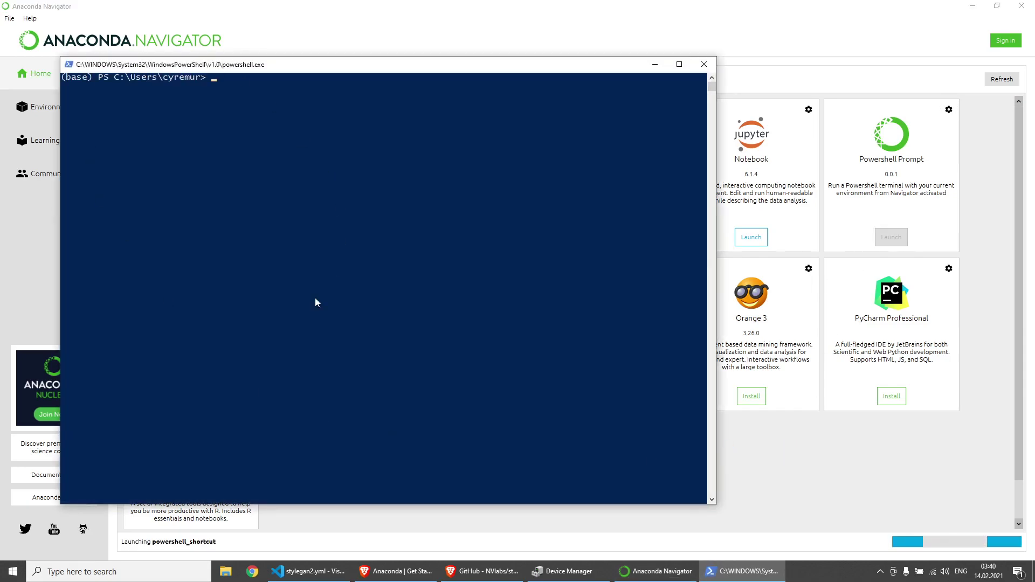
pyautogui.click(95, 78)
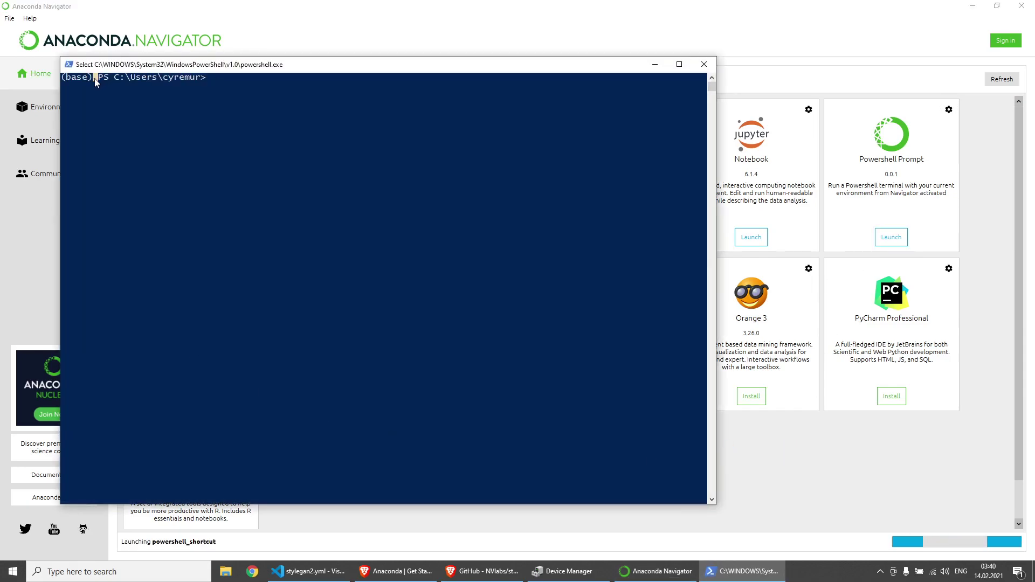
pyautogui.click(63, 84)
pyautogui.moveTo(63, 80); pyautogui.dragTo(96, 80)
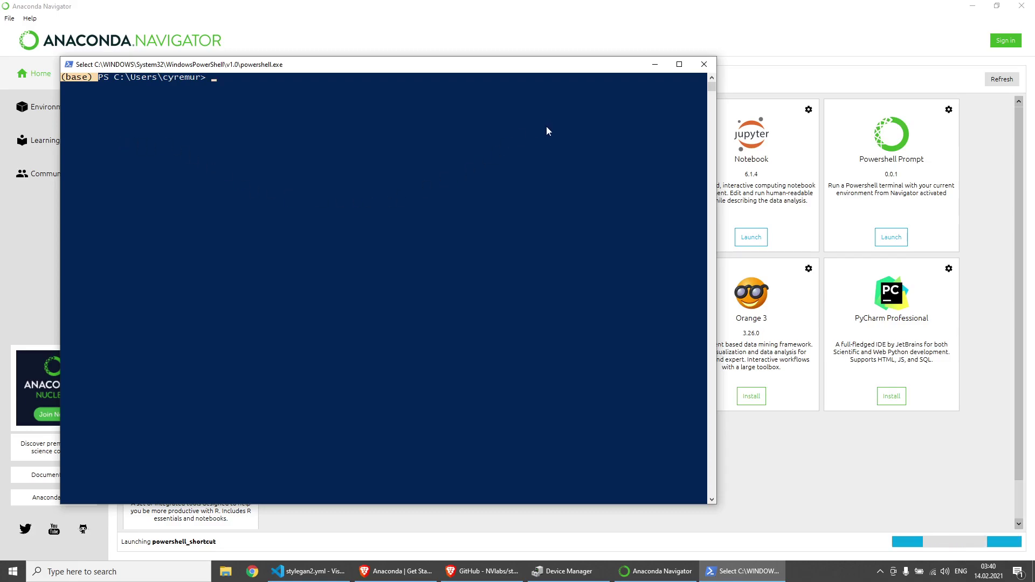
pyautogui.click(704, 64)
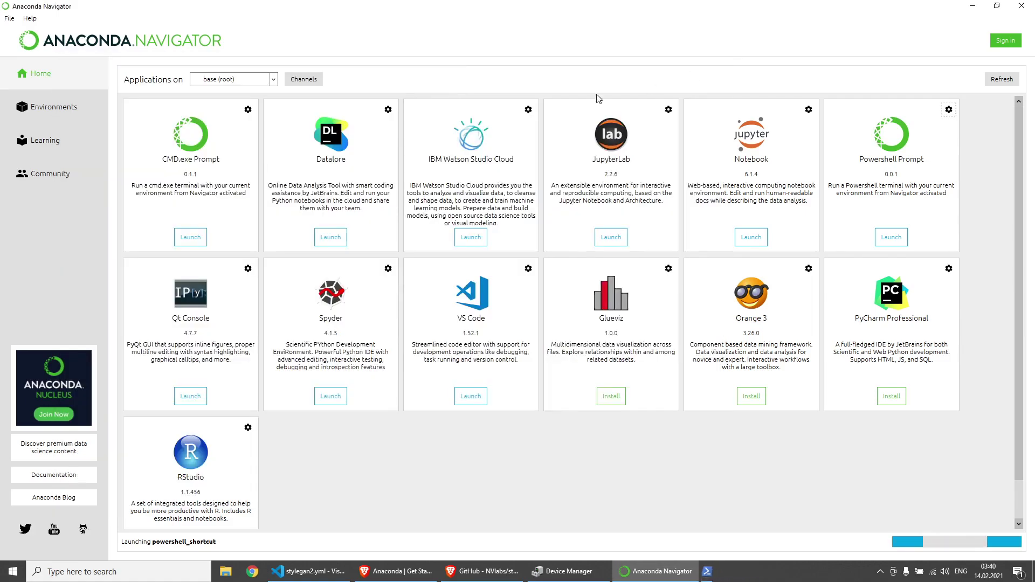
# - Try to import a new environment named stylegan2 from the stylegan2.yml specification file on the Desktop
pyautogui.click(80, 114)
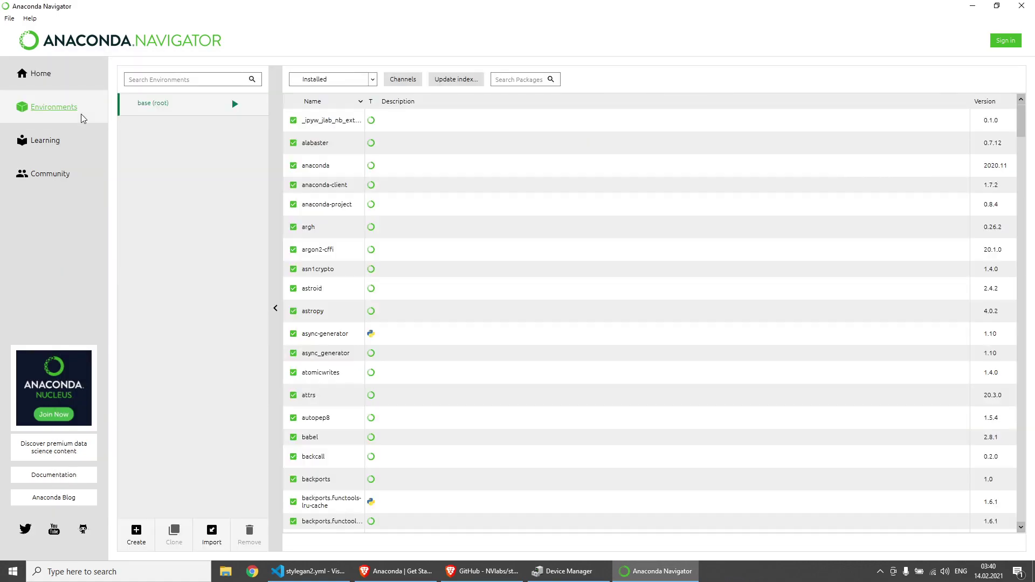
pyautogui.click(210, 541)
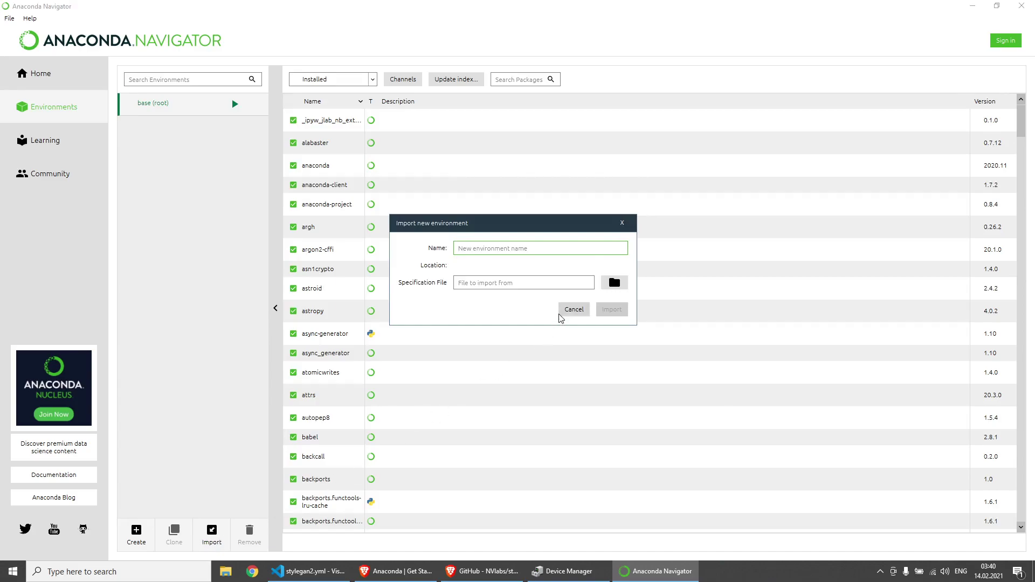
pyautogui.write('stylegan2')
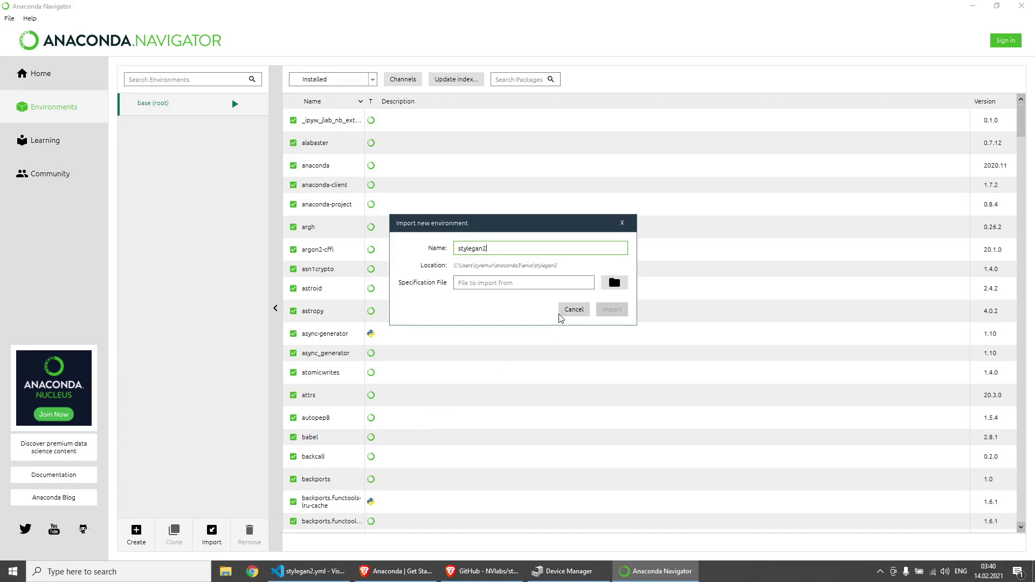
pyautogui.click(613, 284)
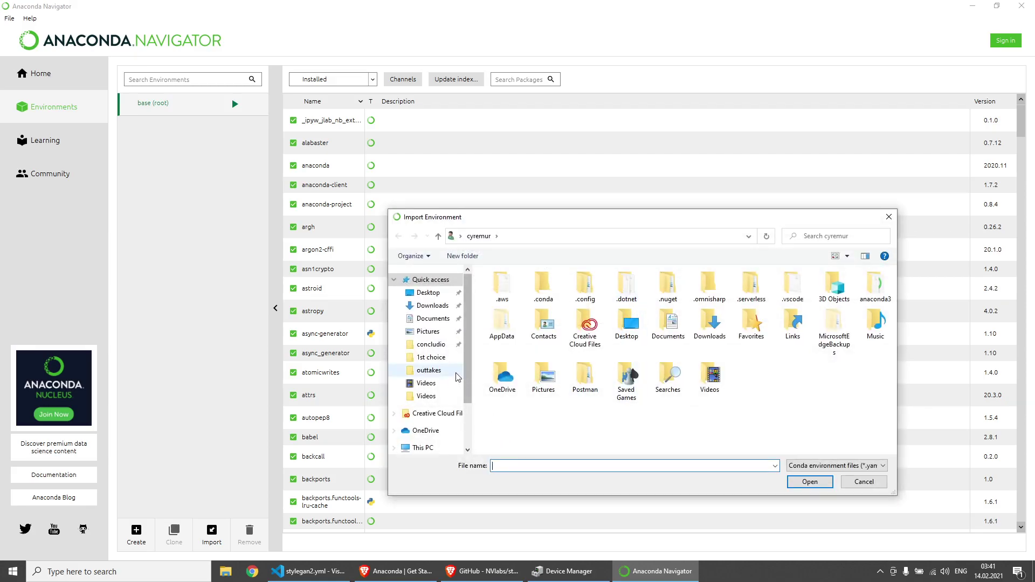
pyautogui.click(428, 292)
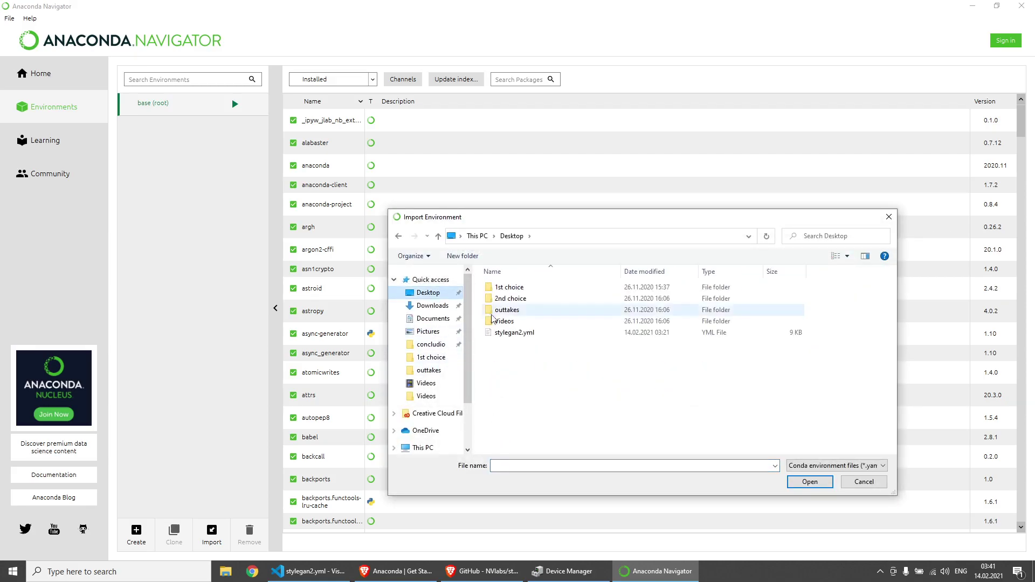
pyautogui.click(524, 334)
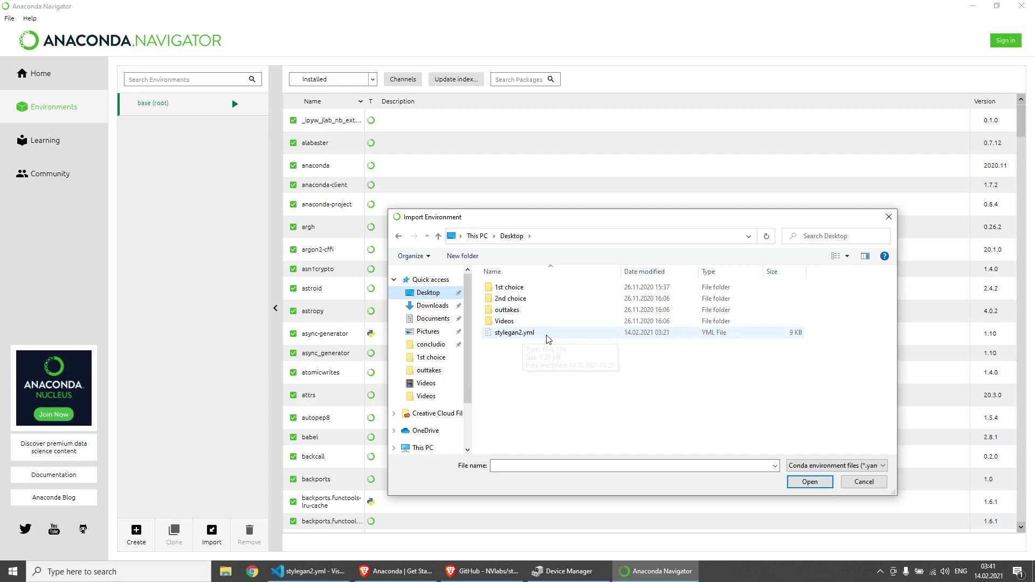
pyautogui.doubleClick(547, 334)
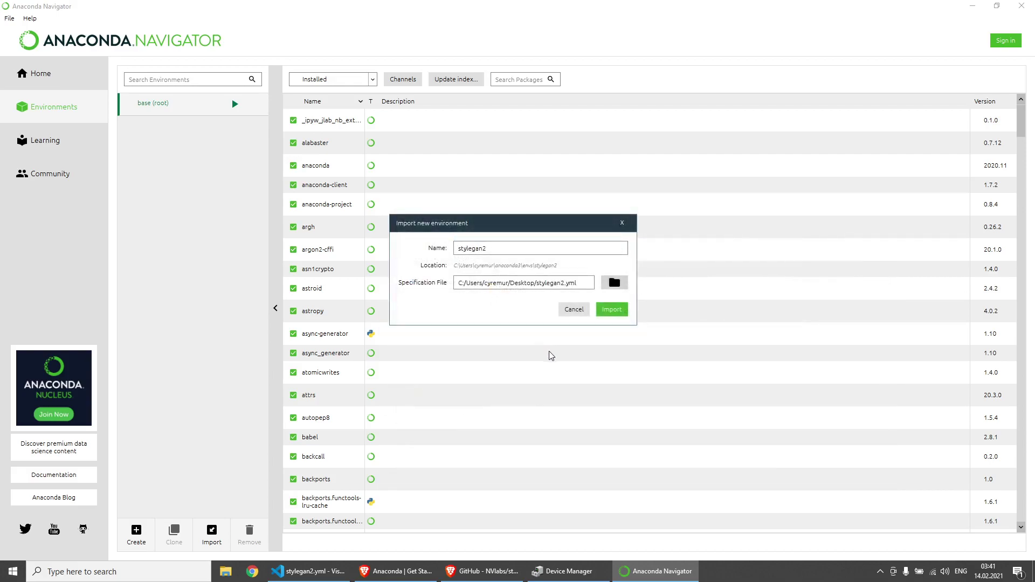
pyautogui.click(612, 309)
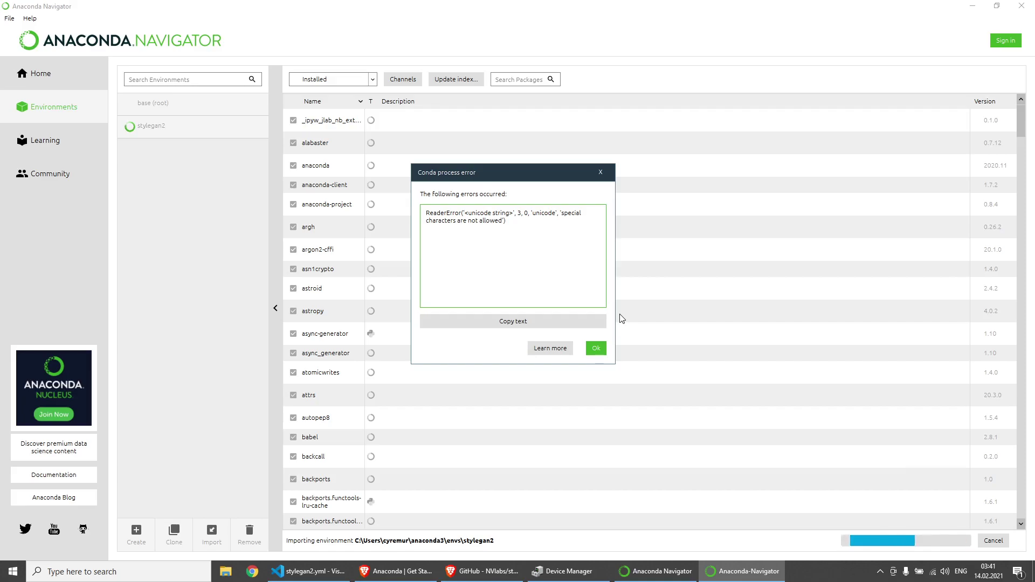
pyautogui.click(596, 348)
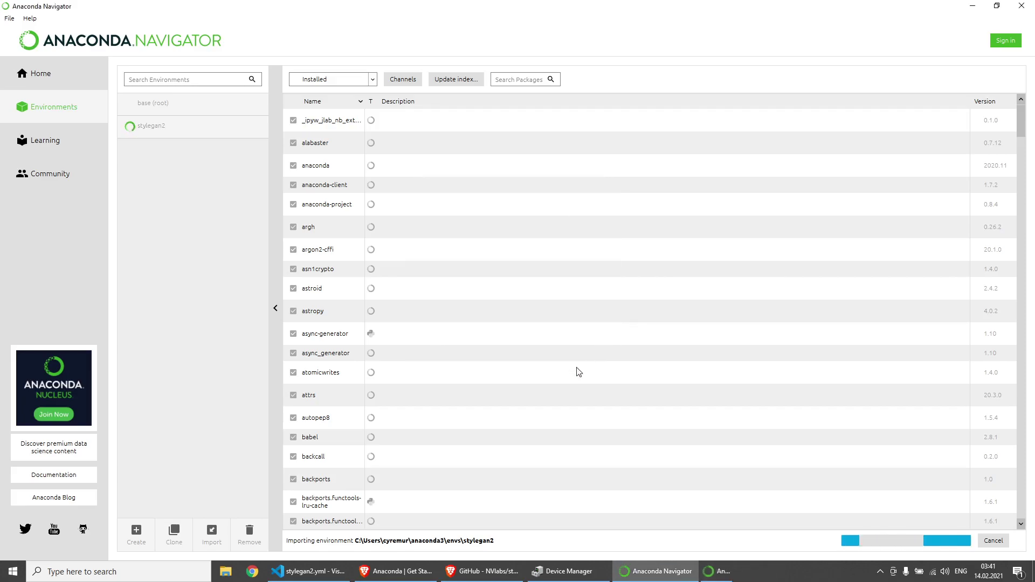
# - Switch to Visual Studio Code, check stylegan2.yml from start to end, and return to Anaconda Navigator
pyautogui.hotkey('alt', 'Tab')
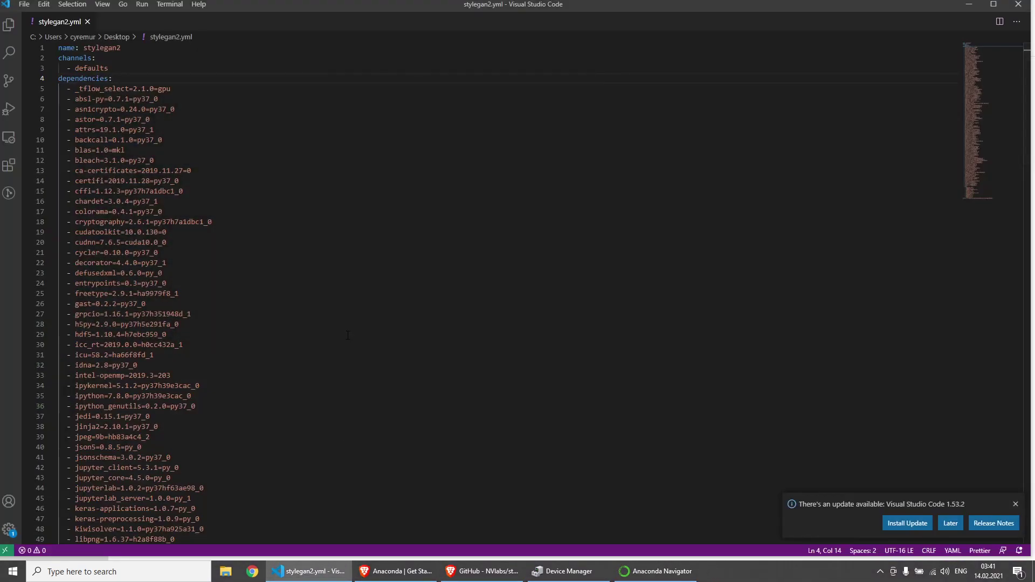
pyautogui.scroll(-20, 264, 220)
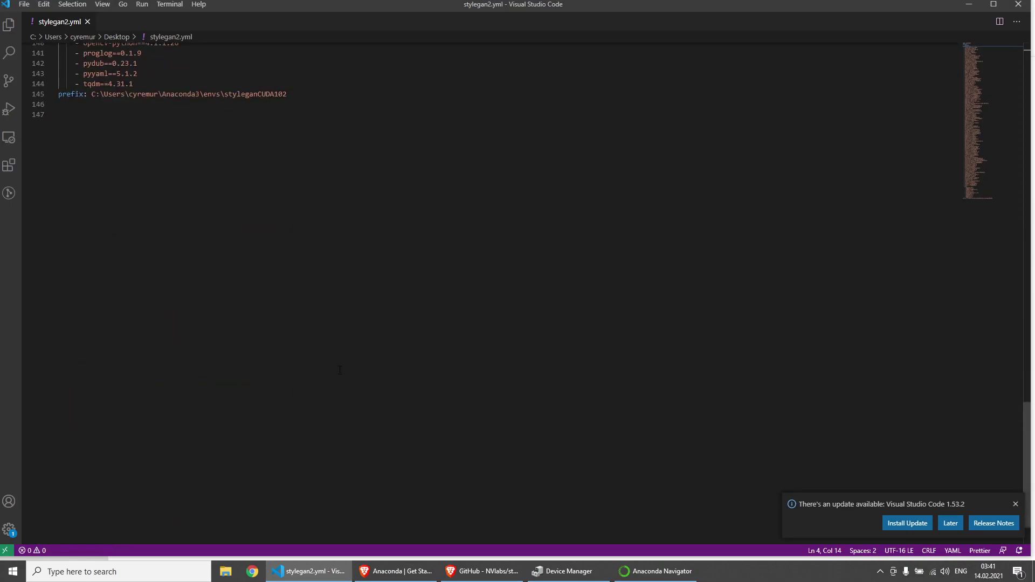
pyautogui.scroll(20, 340, 369)
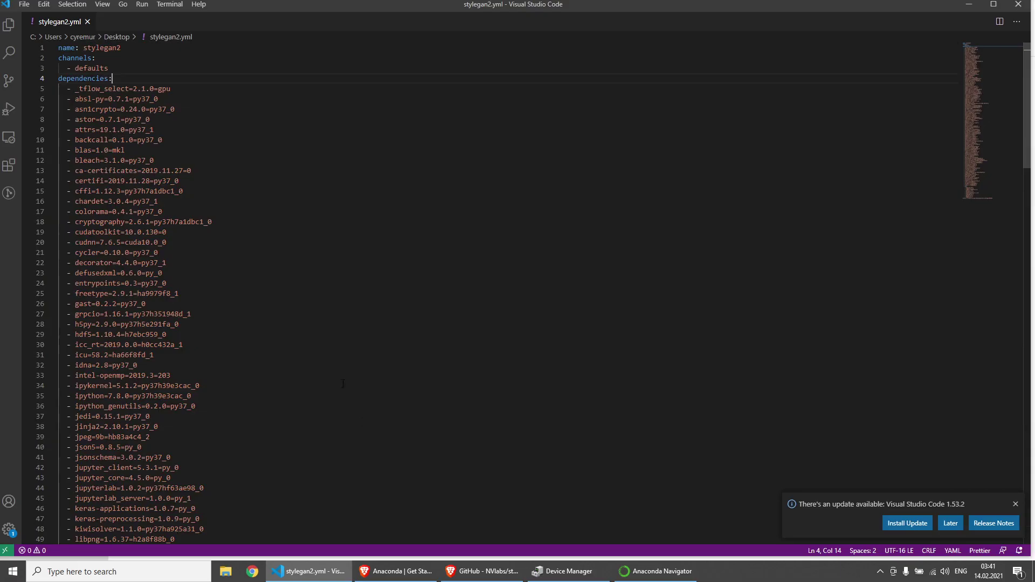
pyautogui.click(627, 574)
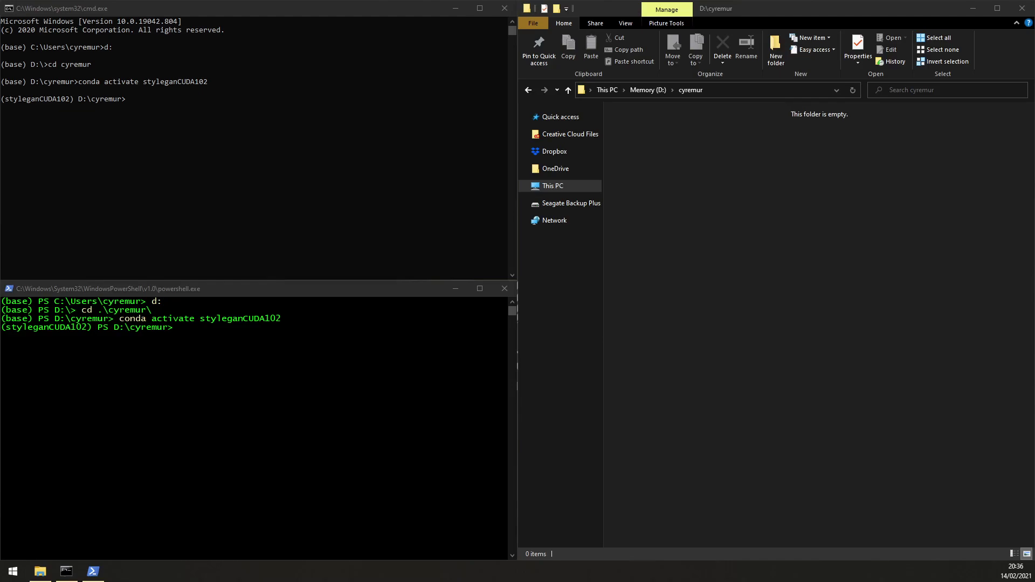
# - Export the active styleganCUDA102 conda environment to env_cmd.yml from the Command Prompt
pyautogui.click(265, 410)
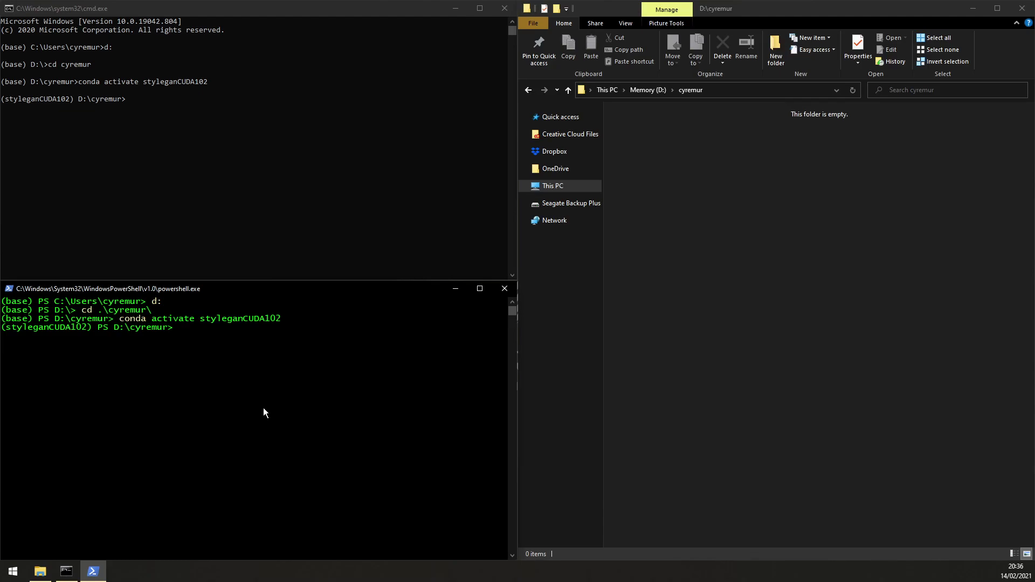
pyautogui.click(303, 182)
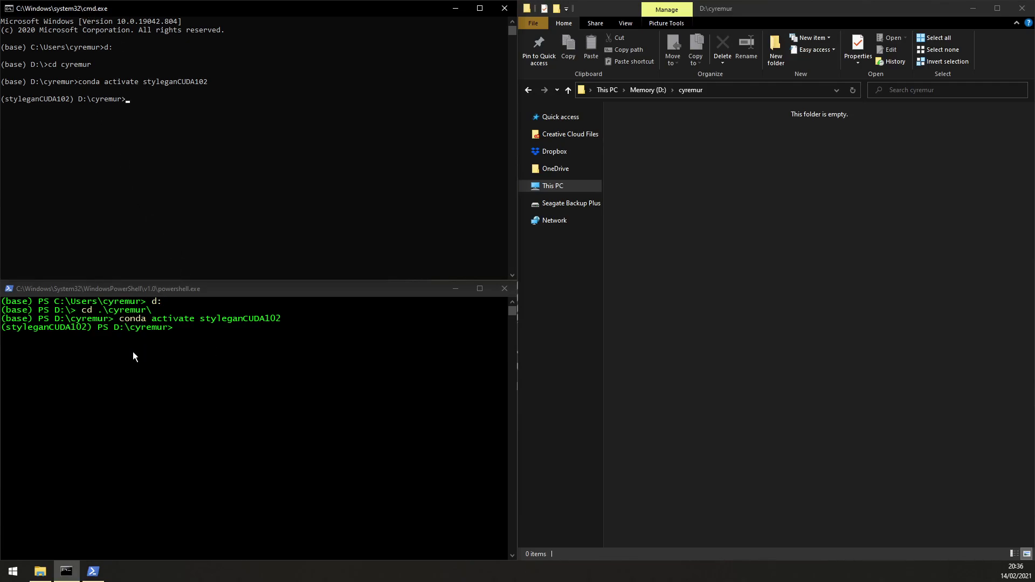
pyautogui.click(218, 195)
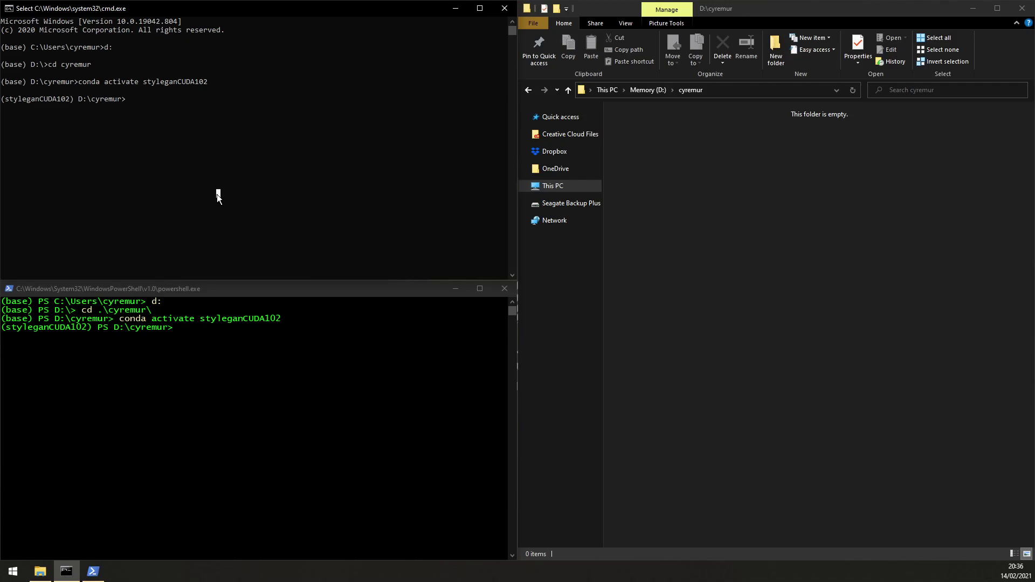
pyautogui.write('conda env')
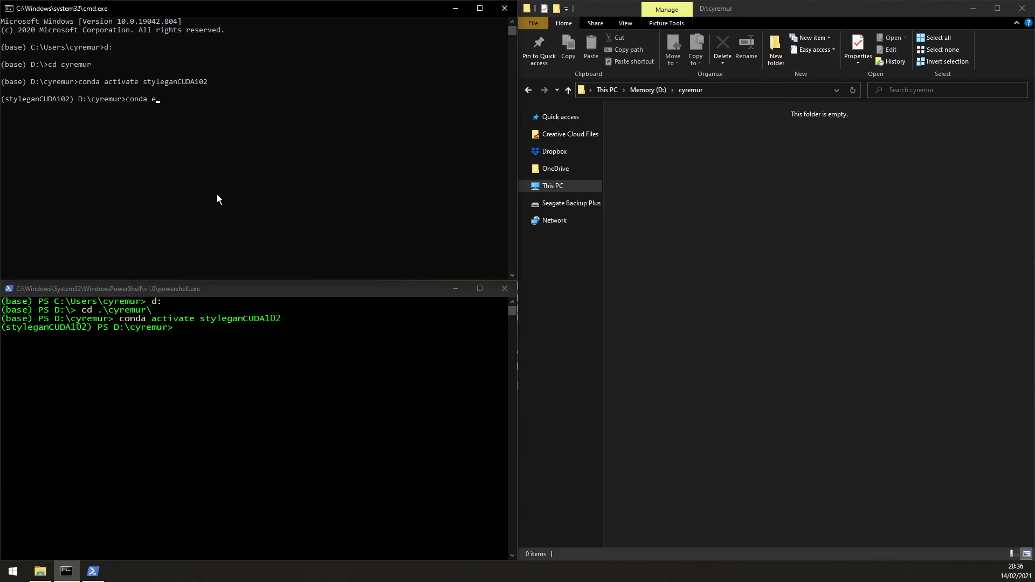
pyautogui.write(' export >?')
pyautogui.press('BackSpace')
pyautogui.write('env_cmd.yml')
pyautogui.press('Return')
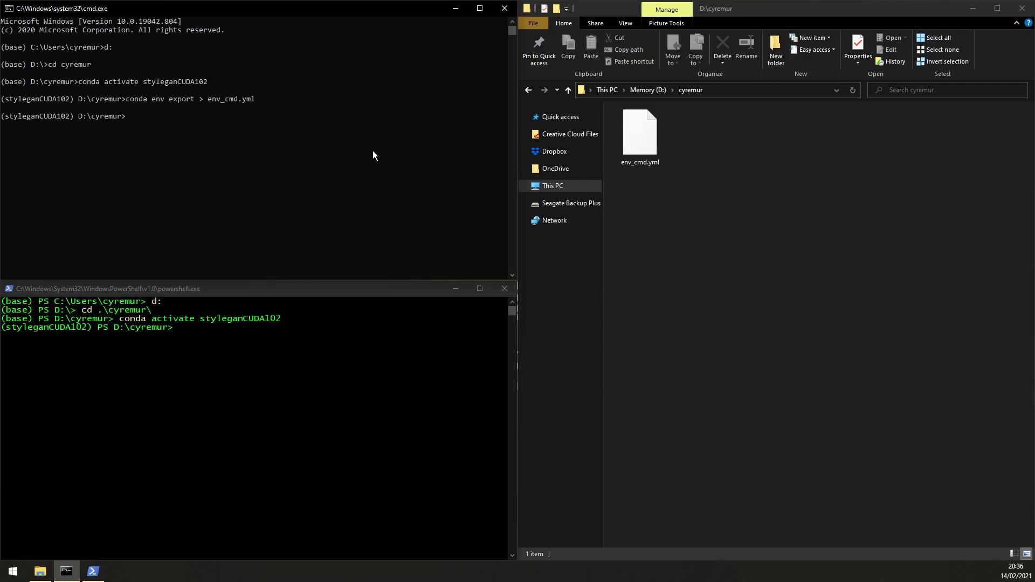
# - Export the same conda environment to env_ps.yml from PowerShell
pyautogui.click(225, 435)
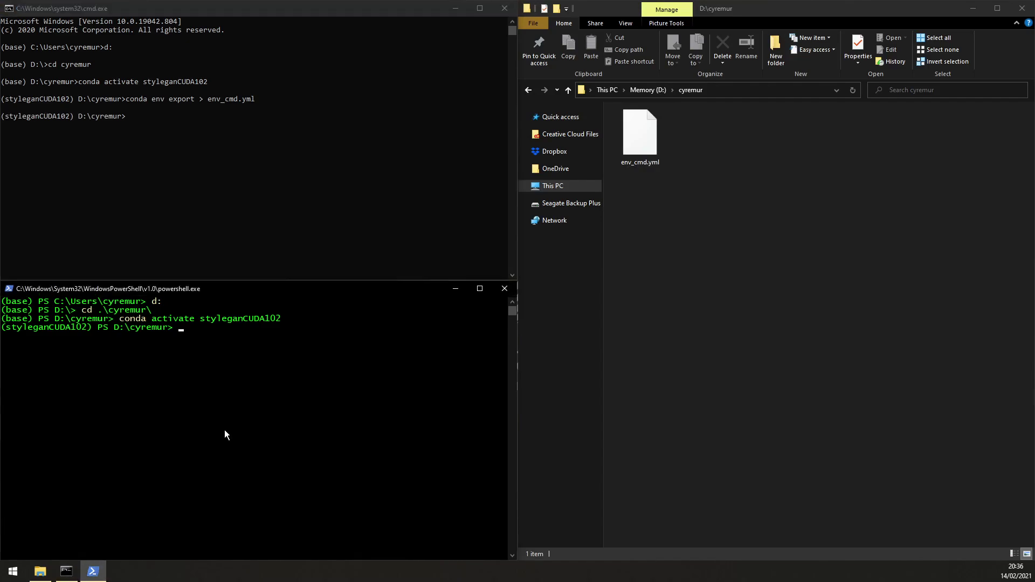
pyautogui.write('conda env export >en')
pyautogui.press('BackSpace')
pyautogui.press('BackSpace')
pyautogui.write('env_ps.yml')
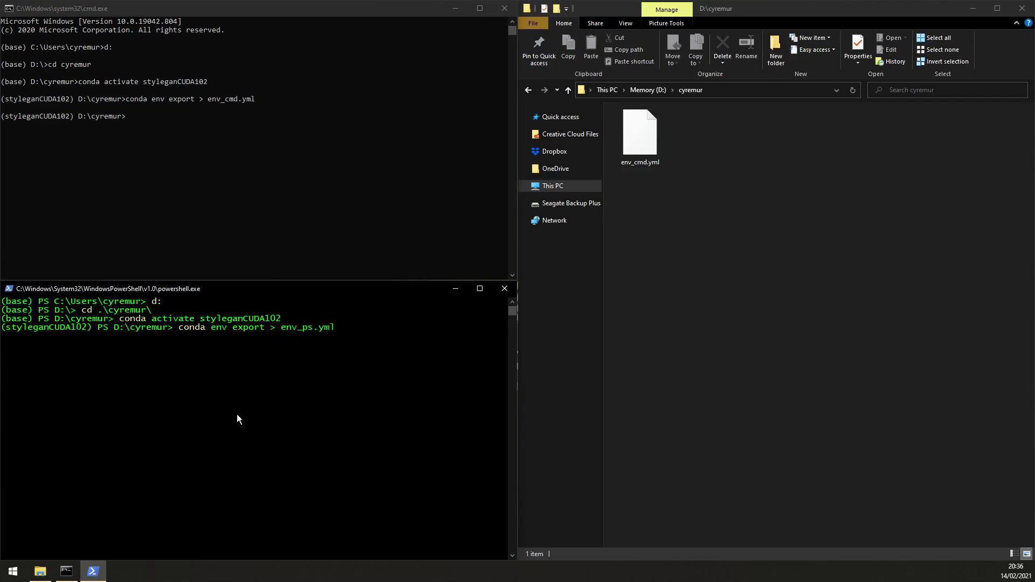
pyautogui.press('Return')
# - Show the export folder in the Details layout and compare the file sizes of env_cmd.yml and env_ps.yml
pyautogui.click(632, 25)
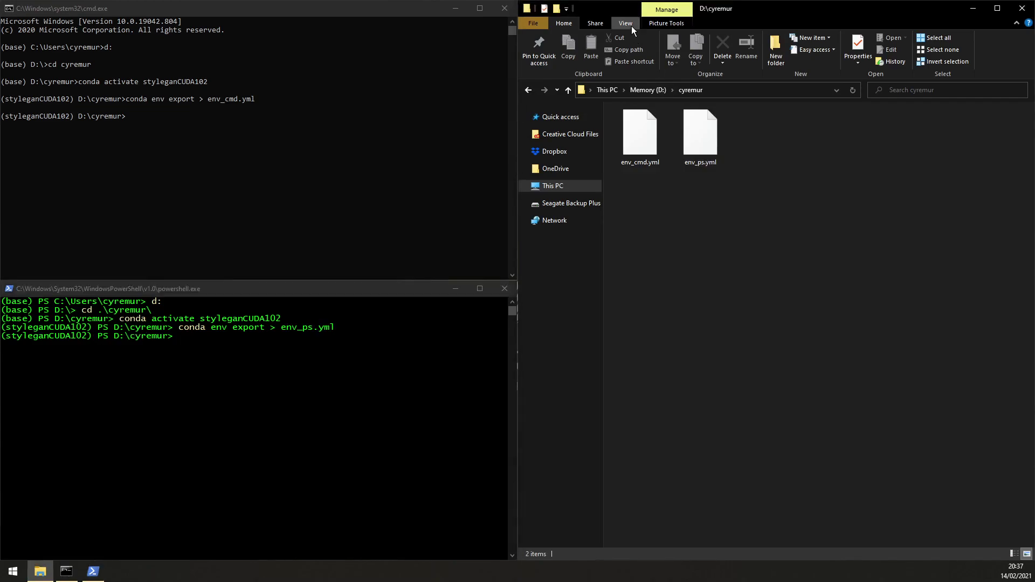
pyautogui.click(632, 26)
pyautogui.click(703, 58)
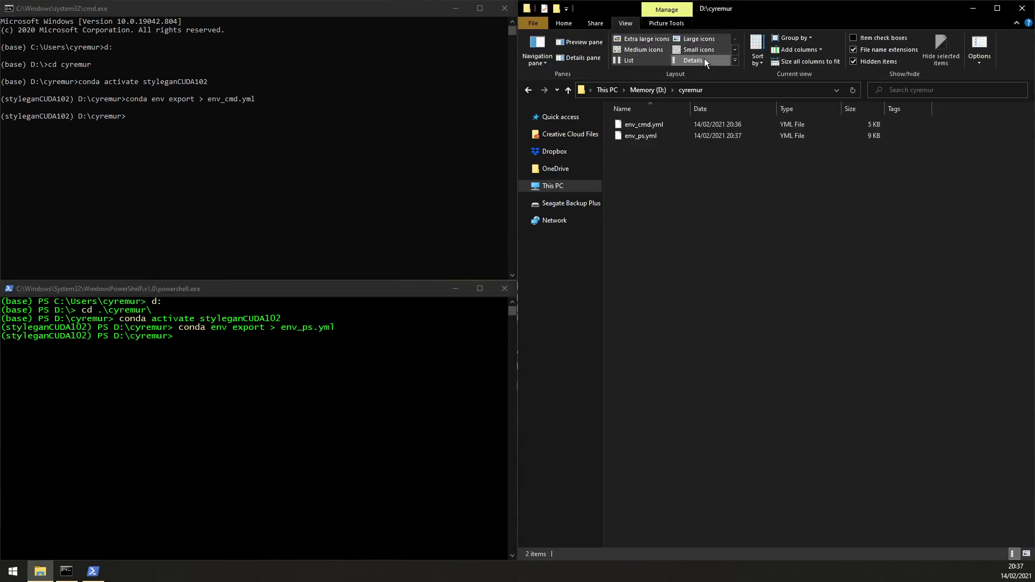
pyautogui.click(659, 128)
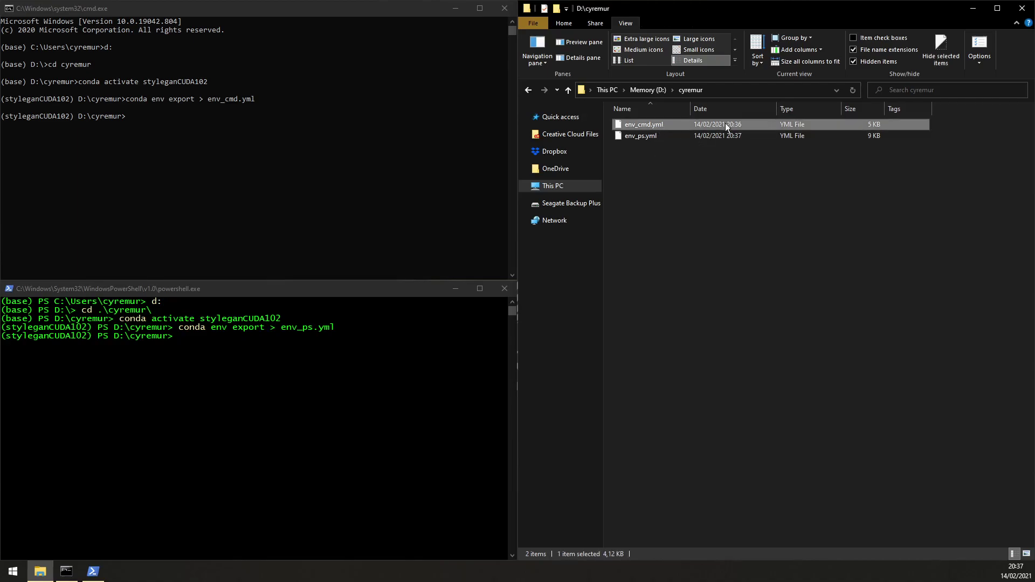
pyautogui.click(888, 139)
pyautogui.click(850, 193)
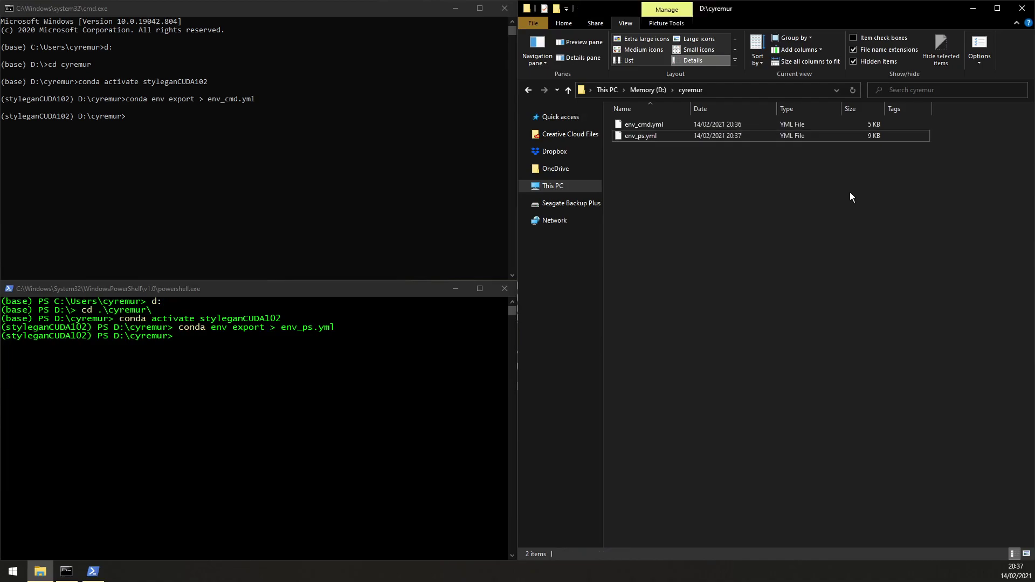
# - Print the contents of env_ps.yml in PowerShell with the cat command
pyautogui.click(287, 367)
pyautogui.write('cat')
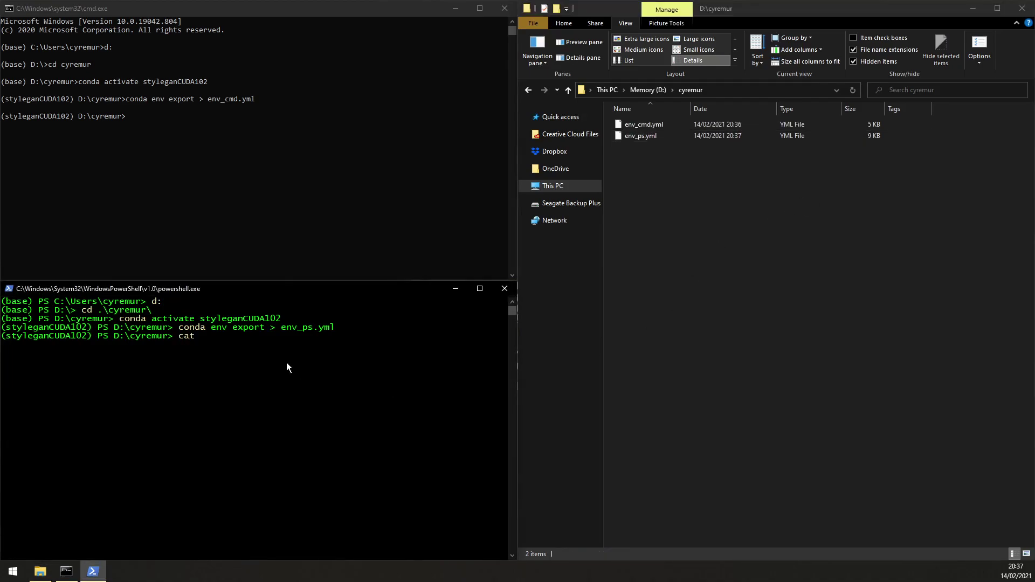
pyautogui.write(' env_ps')
pyautogui.press('Tab')
pyautogui.press('Return')
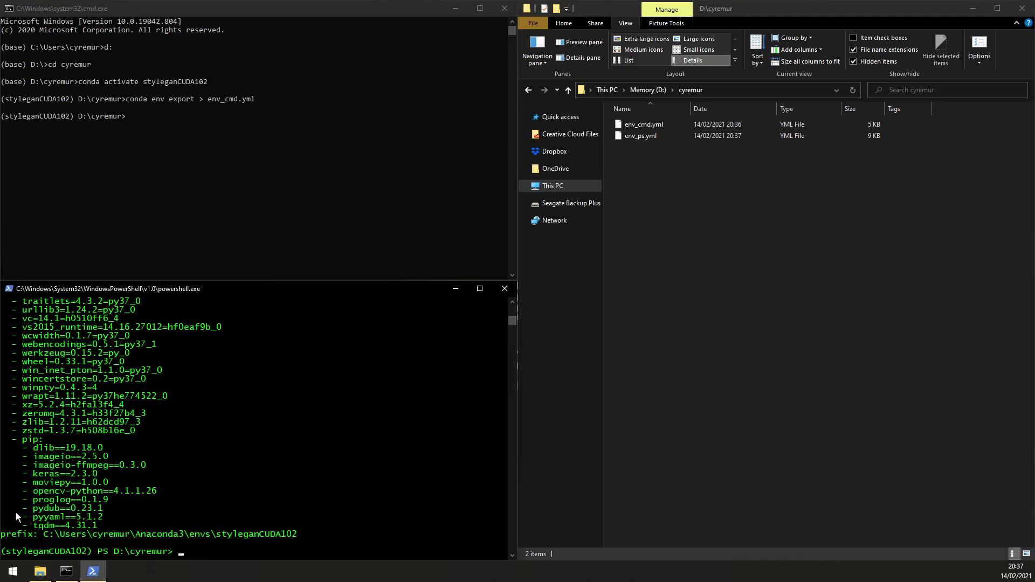
# - Try to print the contents of env_cmd.yml in the Command Prompt with the cat command
pyautogui.click(173, 144)
pyautogui.write('cat e')
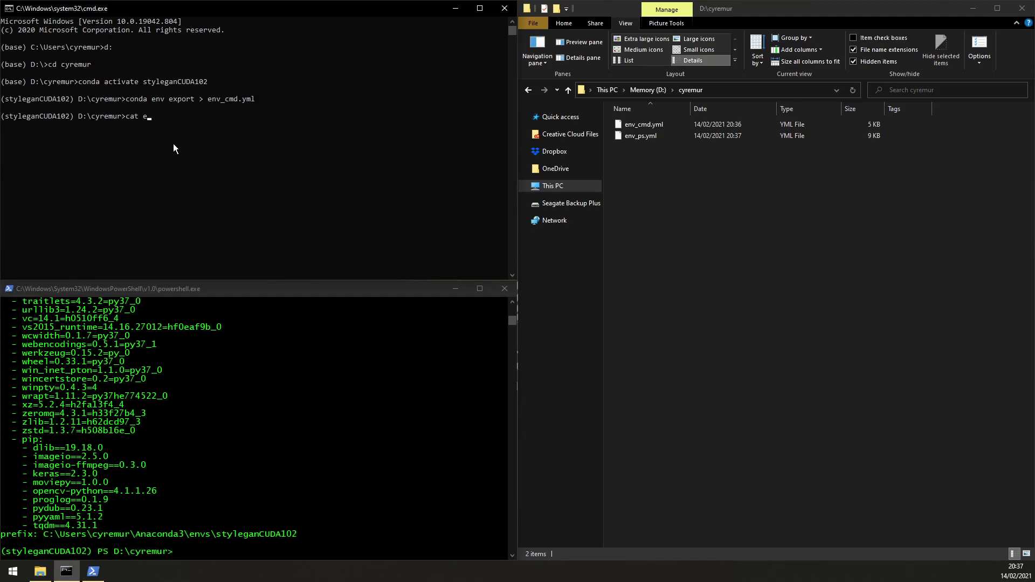
pyautogui.write('nv_')
pyautogui.press('Tab')
pyautogui.press('Return')
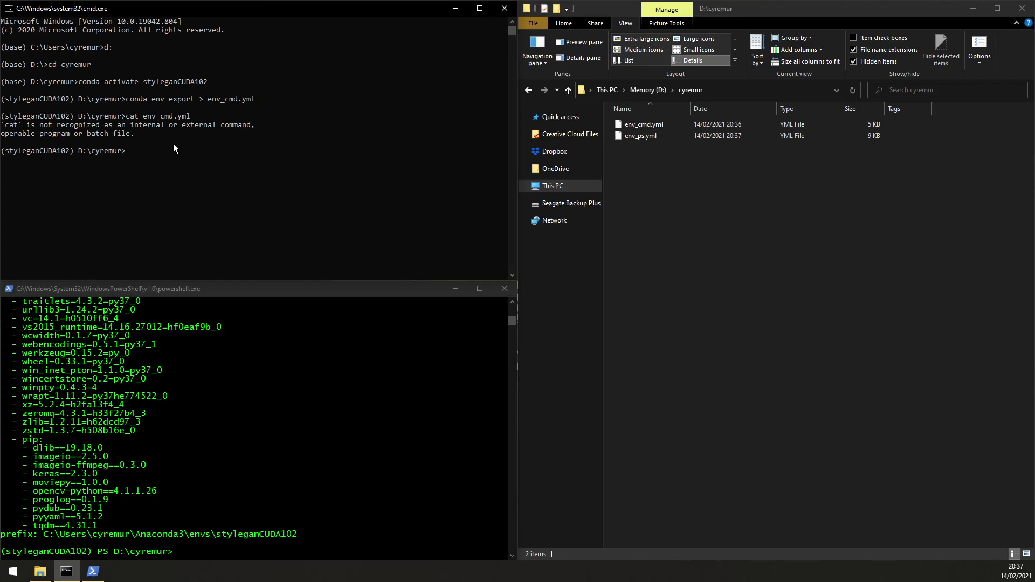
# - Try to display the contents of env_cmd.yml in the Command Prompt with the less command
pyautogui.write('less env')
pyautogui.press('Tab')
pyautogui.press('Return')
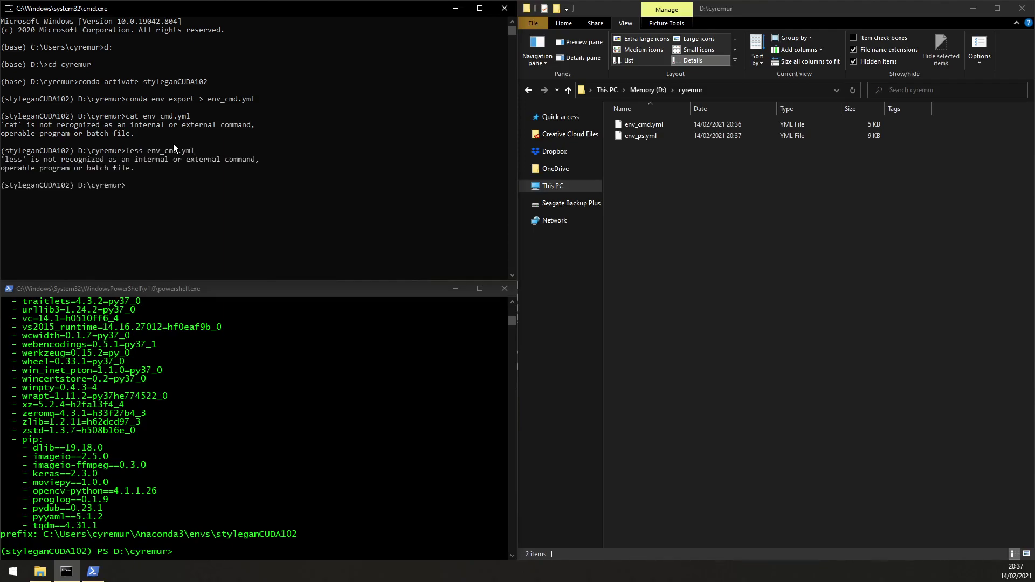
# - Open a second PowerShell window and arrange both PowerShell windows side by side at full screen height
pyautogui.click(325, 500)
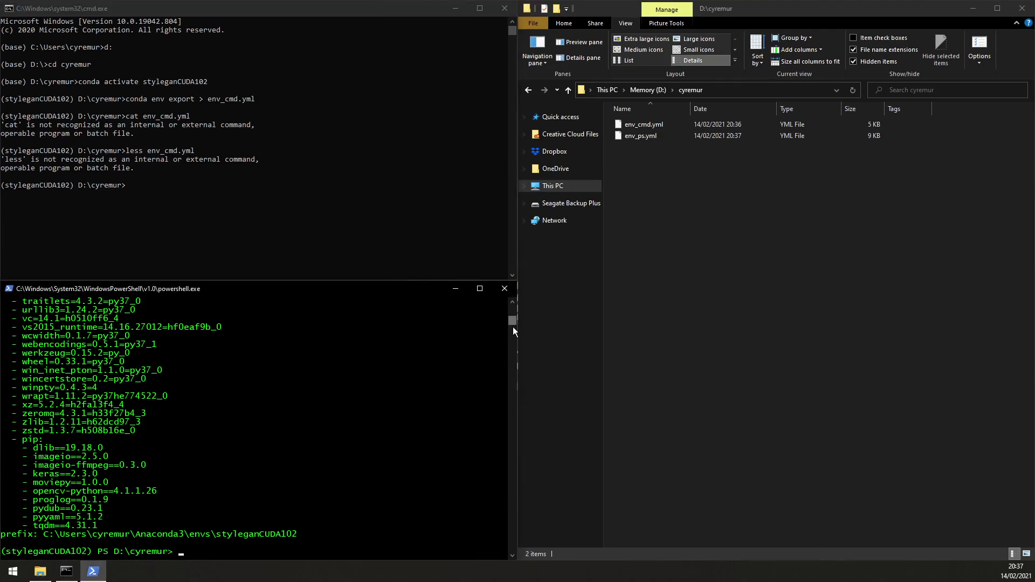
pyautogui.click(669, 341)
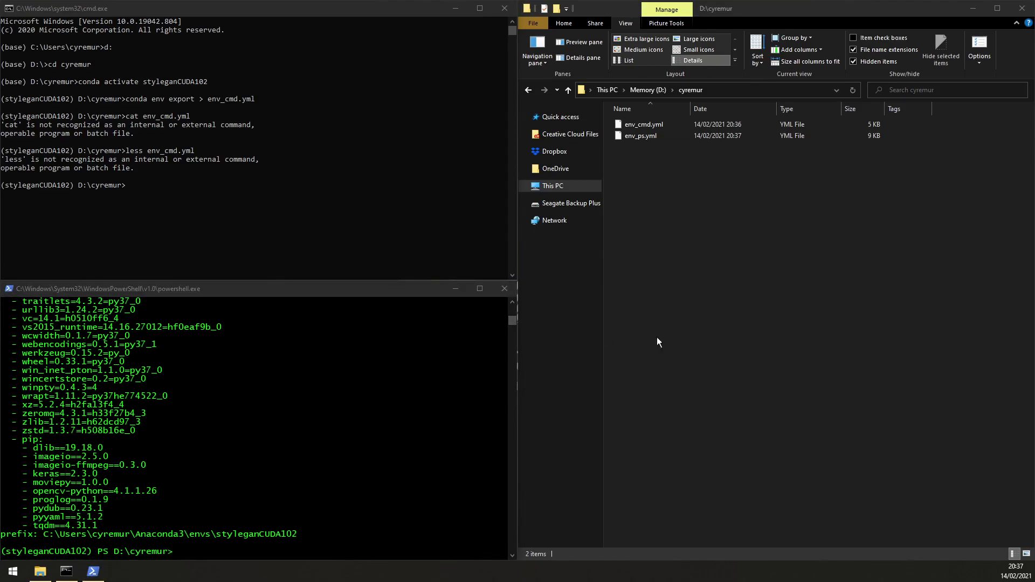
pyautogui.press('super+Right')
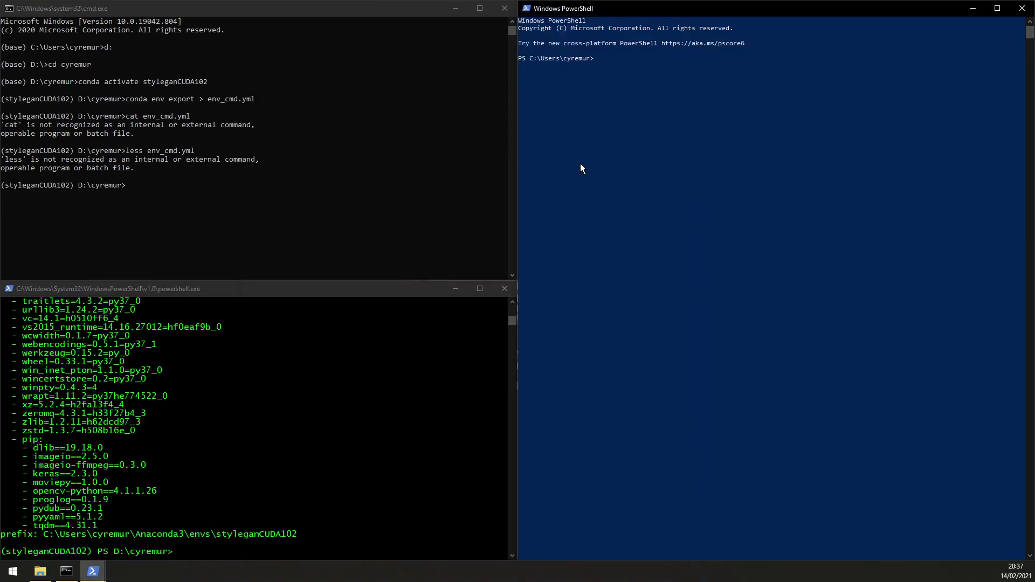
pyautogui.click(228, 350)
pyautogui.press('super+Up')
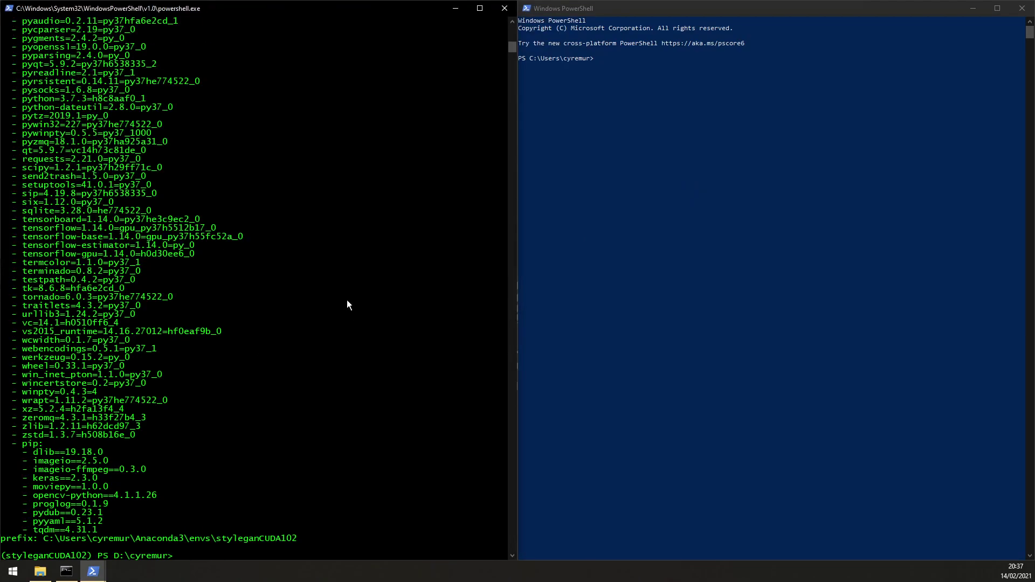
pyautogui.click(724, 228)
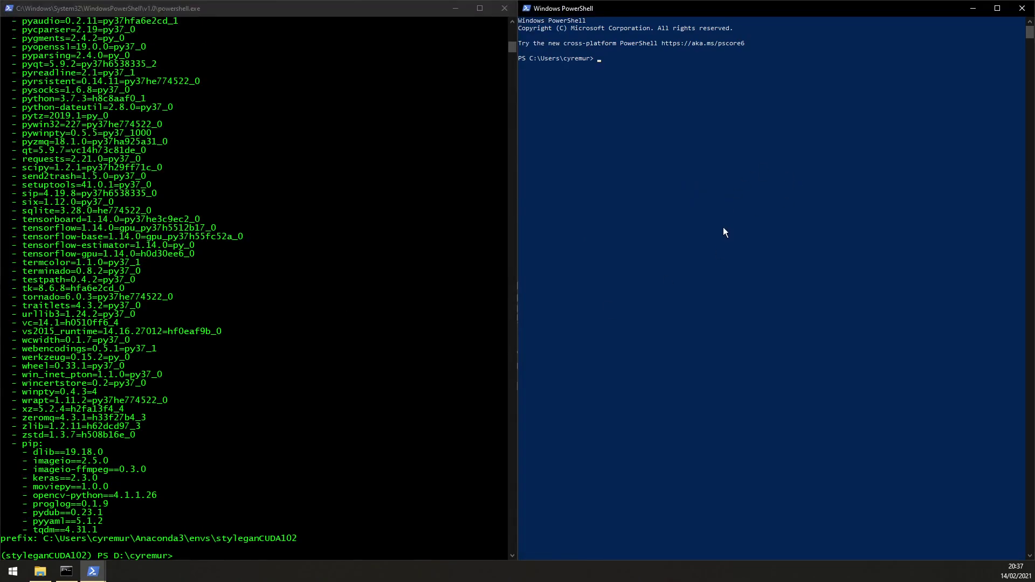
# - Change the new PowerShell session to the cyremur folder on drive D
pyautogui.write('d:')
pyautogui.press('Return')
pyautogui.write('cd .\\cyr')
pyautogui.press('Tab')
pyautogui.press('Return')
# - Print env_cmd.yml with the cat command in the new PowerShell window and compare its listing with the env_ps.yml output
pyautogui.write('ca')
pyautogui.write('t environ')
pyautogui.press('Tab')
pyautogui.press('Return')
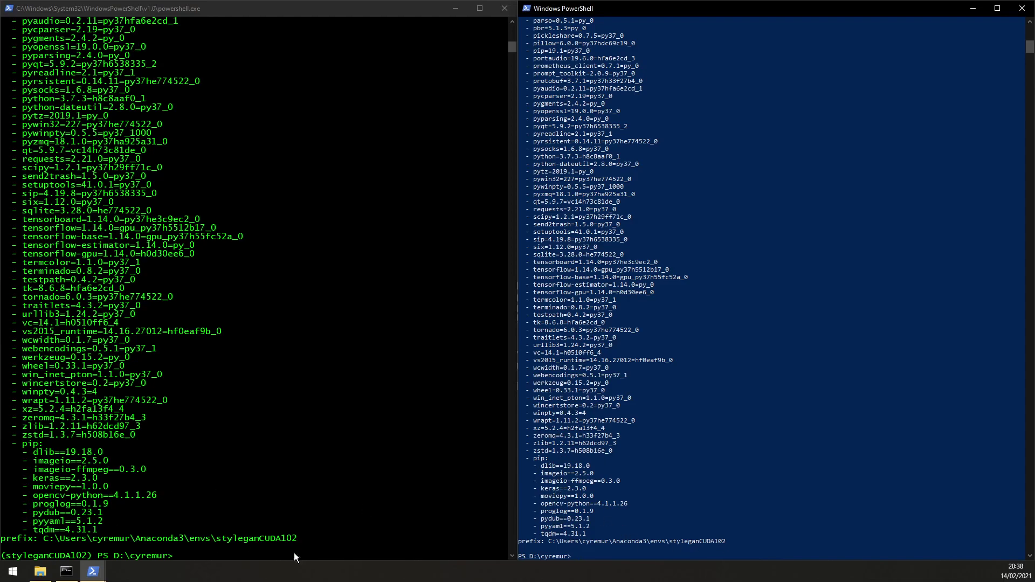
pyautogui.scroll(20, 636, 457)
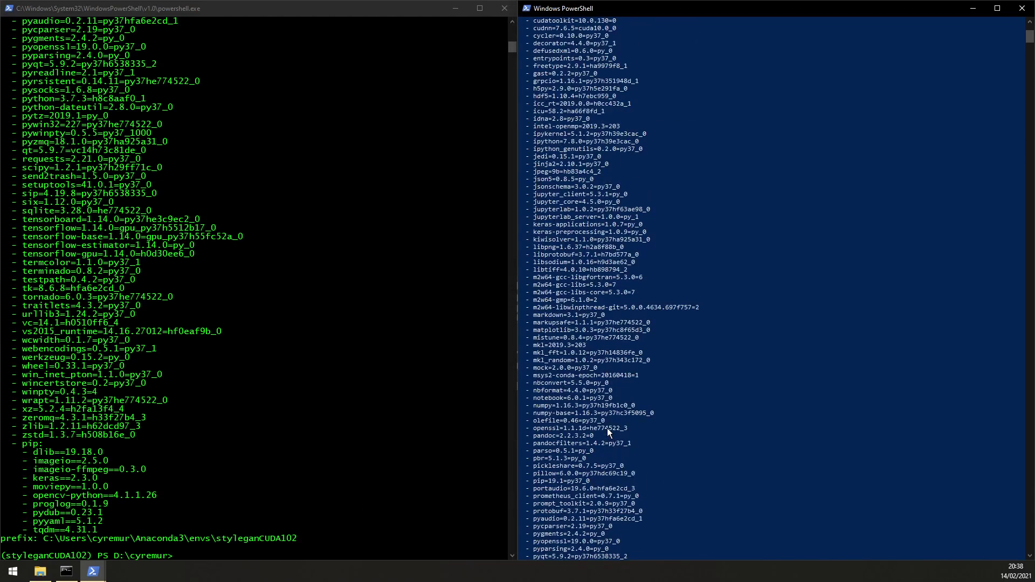
pyautogui.scroll(20, 218, 381)
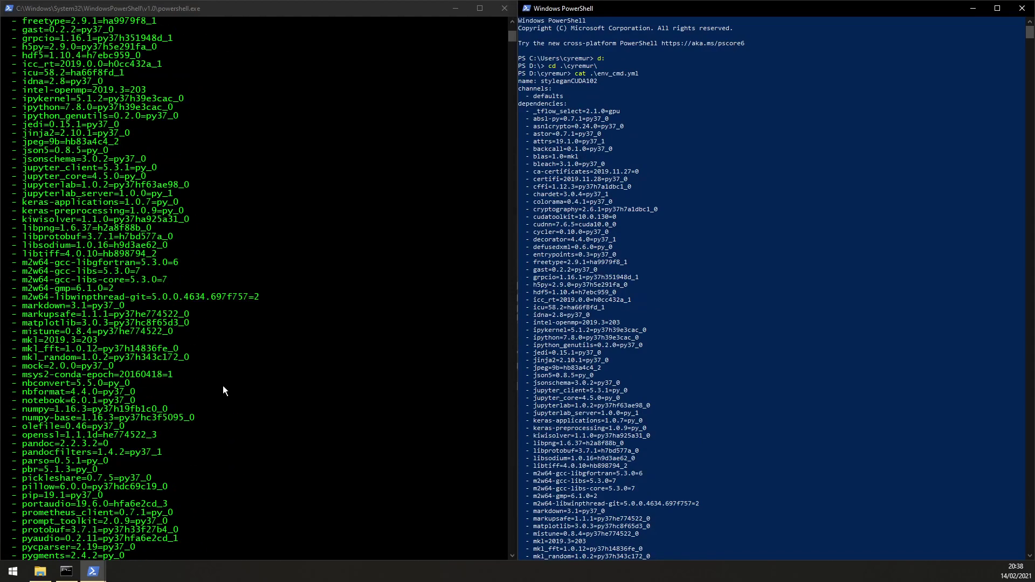
pyautogui.scroll(4, 225, 387)
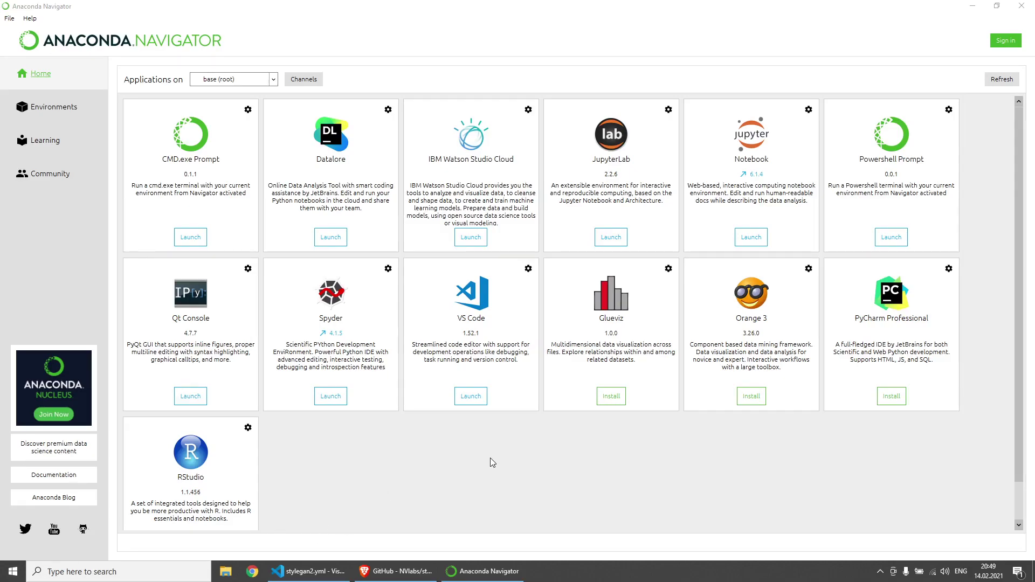
# - Open stylegan2.yml from the desktop in Visual Studio Code and review its conda and pip dependencies down to the end
pyautogui.click(972, 6)
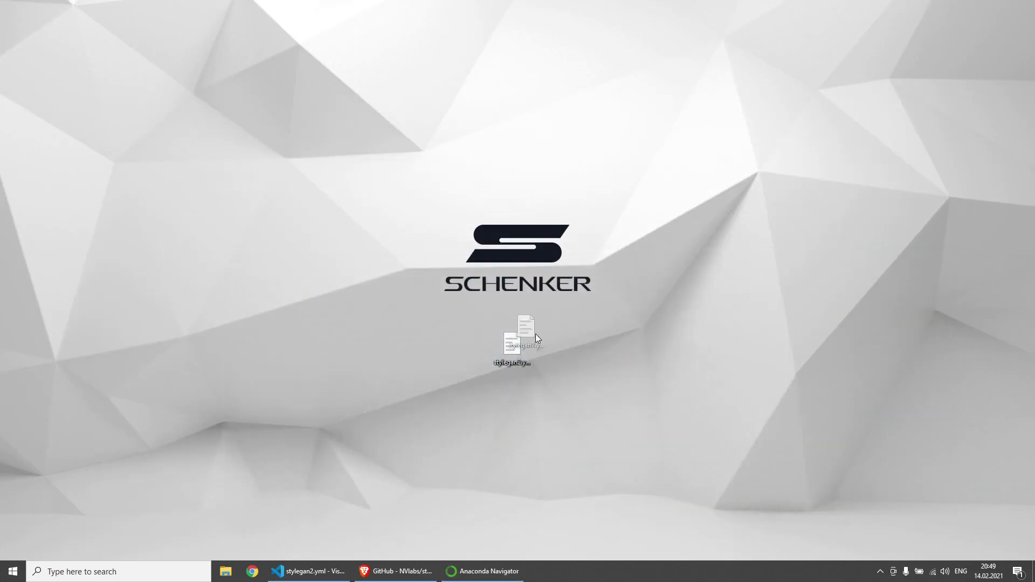
pyautogui.moveTo(534, 339); pyautogui.dragTo(541, 344)
pyautogui.doubleClick(511, 353)
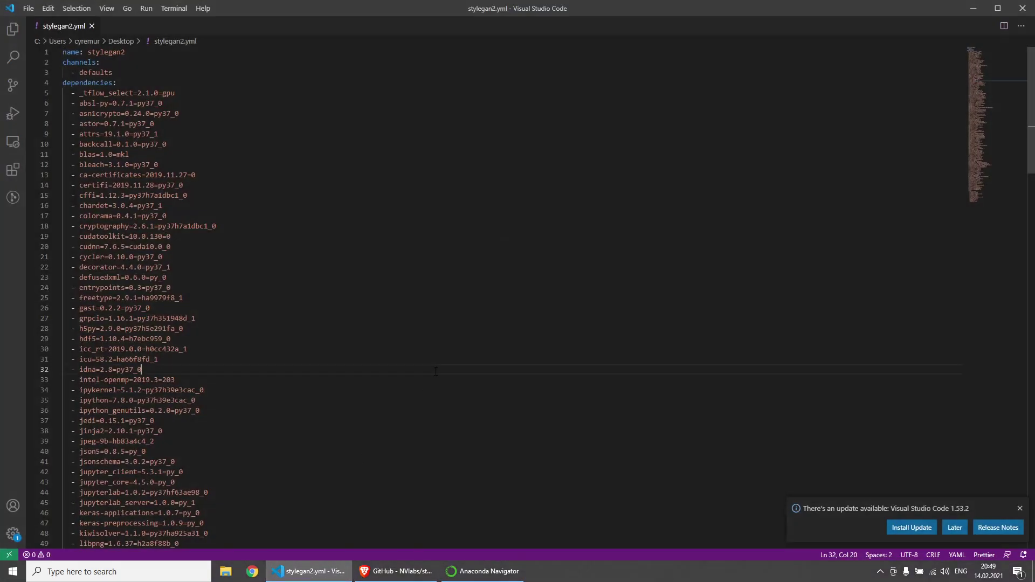
pyautogui.scroll(-6, 436, 371)
pyautogui.click(329, 382)
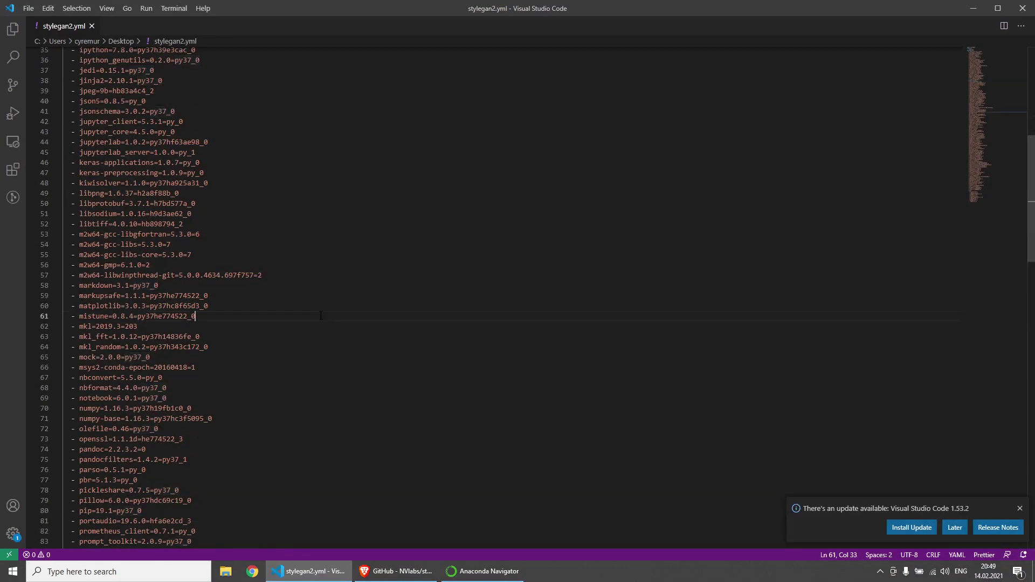
pyautogui.scroll(-10, 329, 383)
pyautogui.scroll(-15, 329, 383)
pyautogui.click(351, 377)
pyautogui.scroll(20, 372, 372)
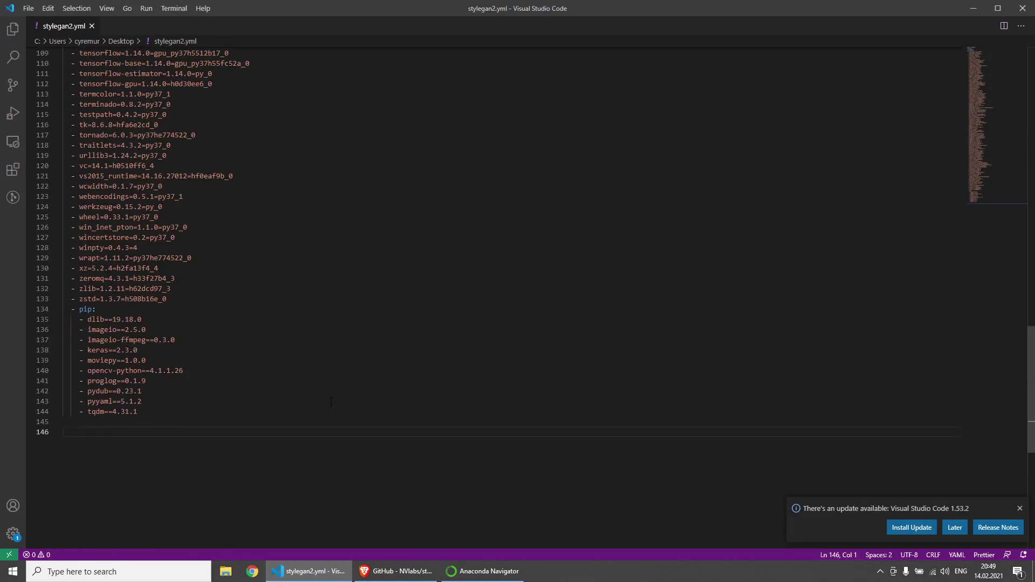
pyautogui.click(972, 12)
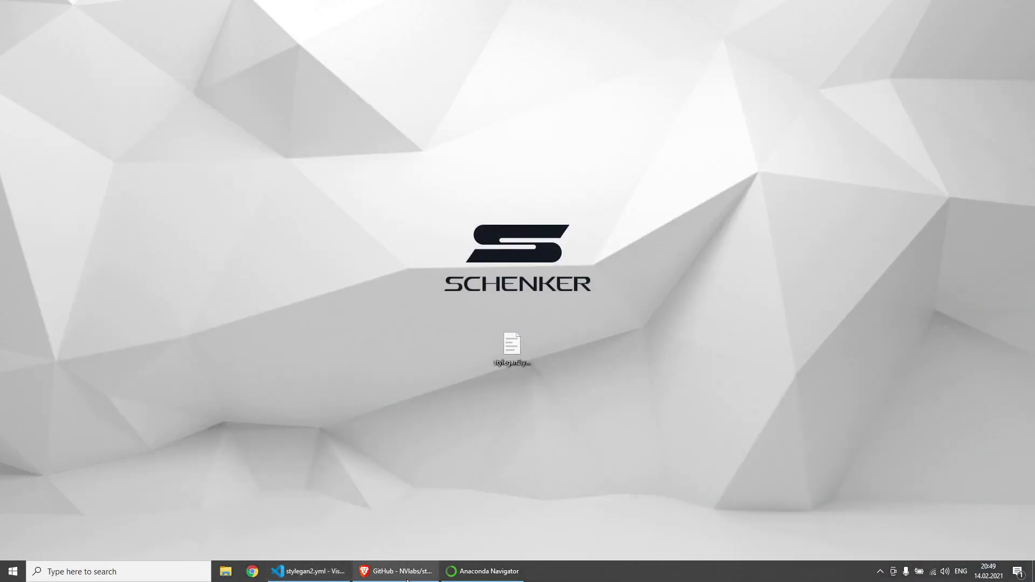
# - Import a new environment named stylegan2 in Anaconda Navigator, using stylegan2.yml from the Desktop as the specification file
pyautogui.click(477, 576)
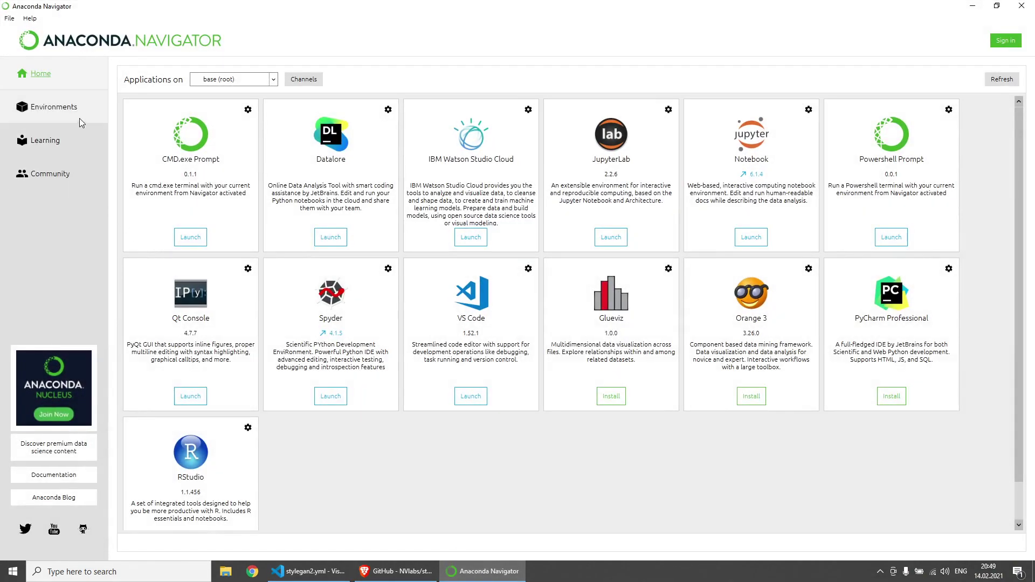
pyautogui.click(79, 119)
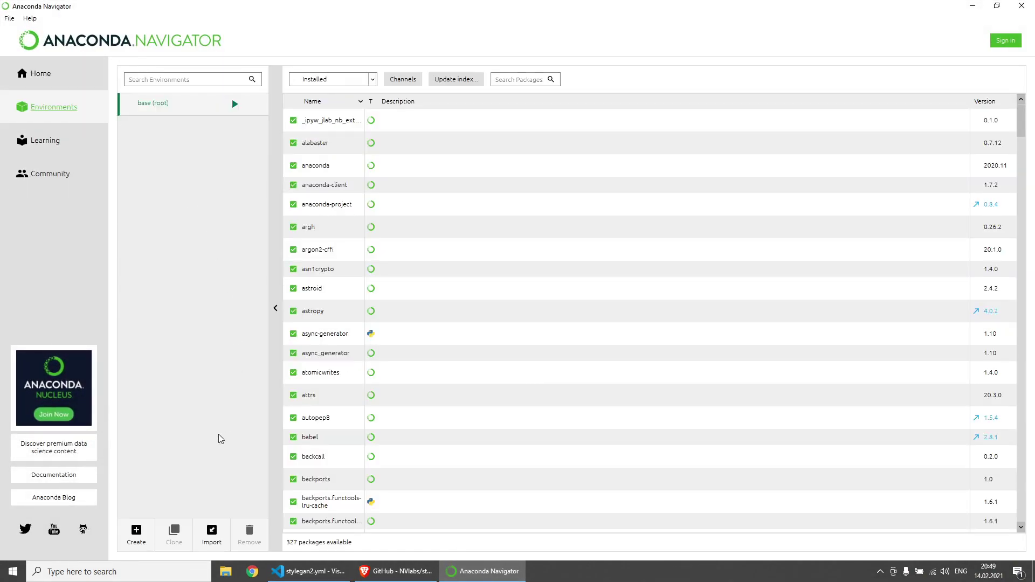
pyautogui.click(221, 531)
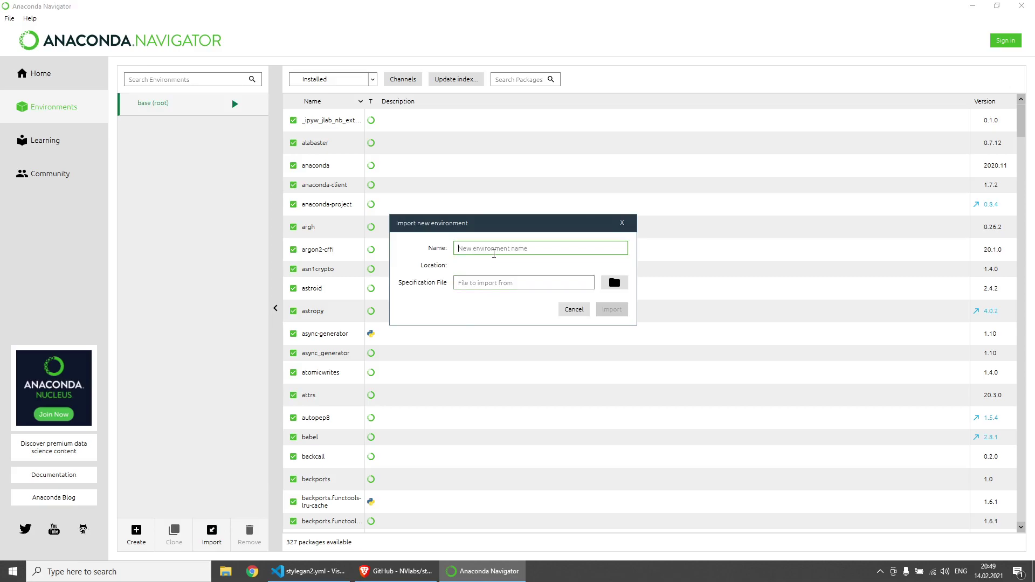
pyautogui.click(615, 283)
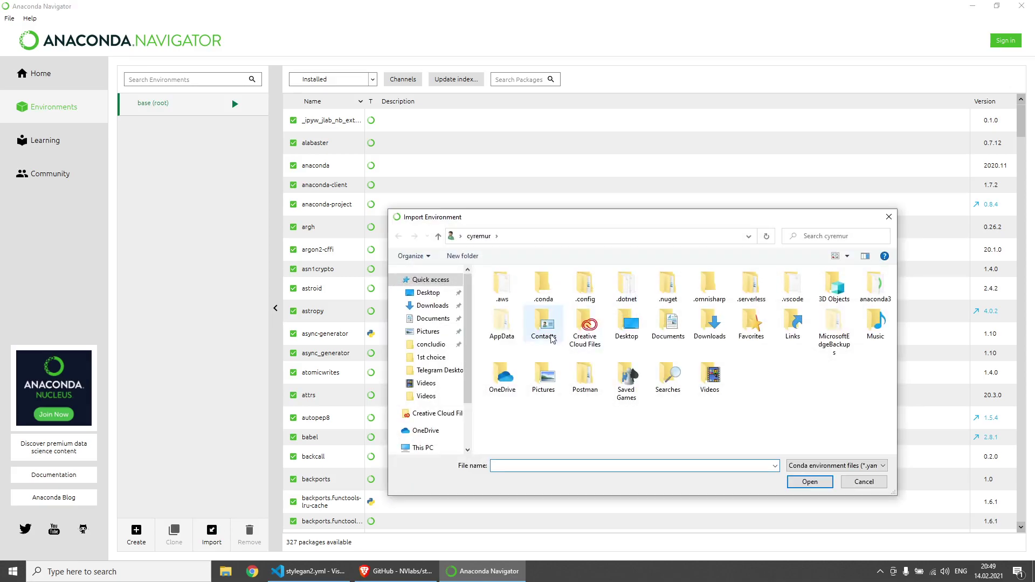
pyautogui.scroll(-1, 439, 364)
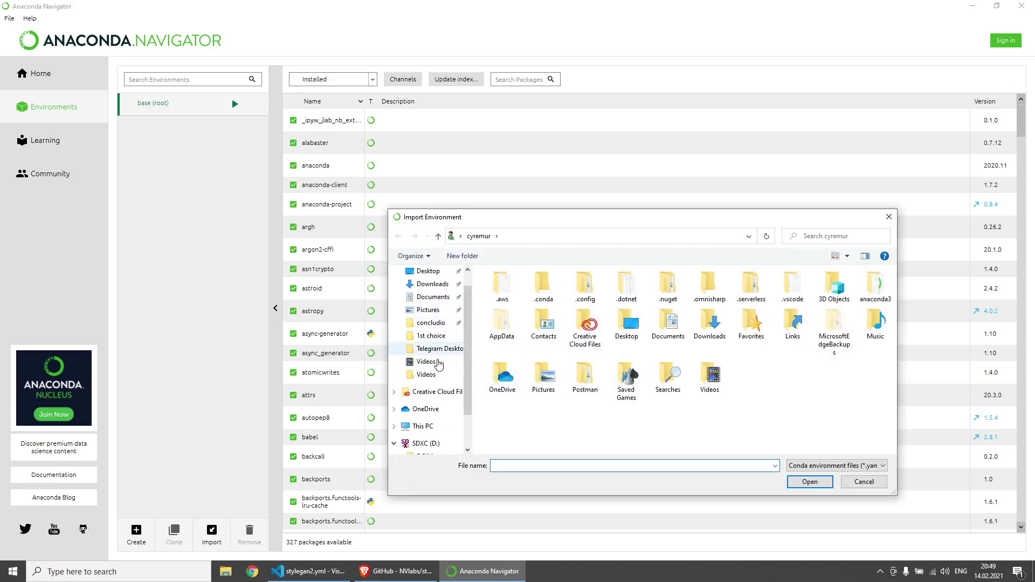
pyautogui.scroll(1, 434, 377)
pyautogui.click(434, 295)
pyautogui.doubleClick(506, 332)
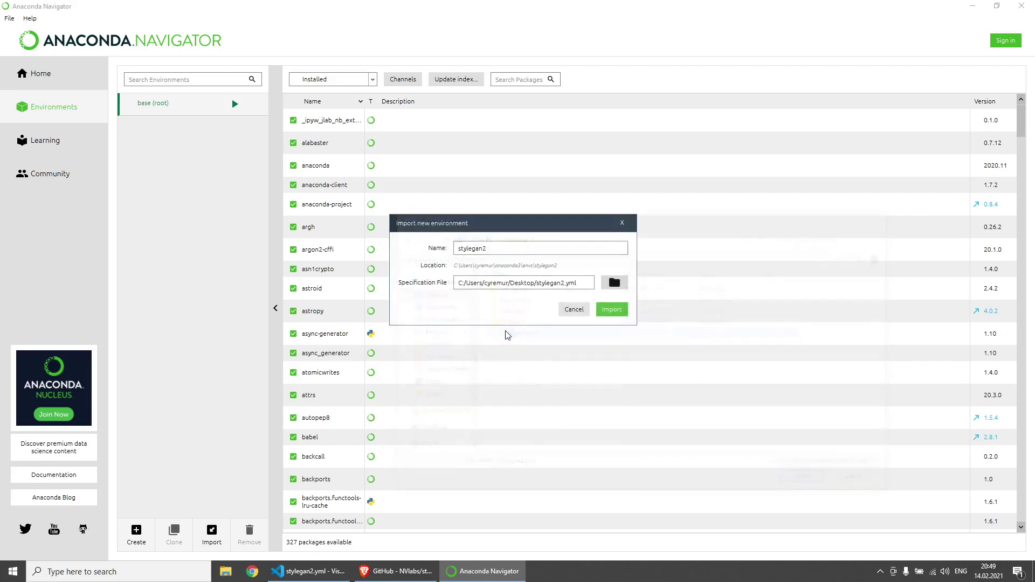
pyautogui.click(611, 309)
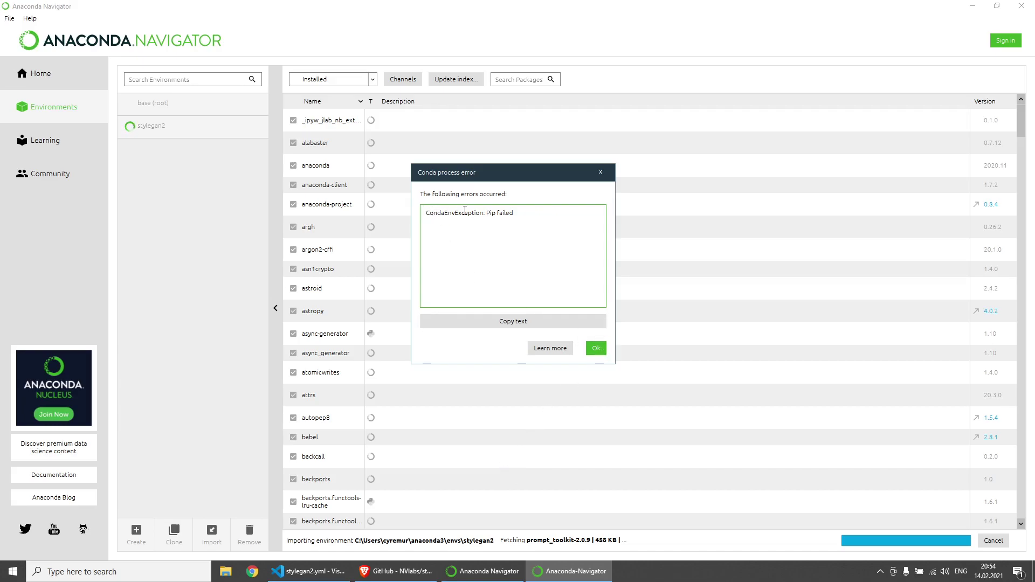
# - Copy the Conda process error text, read the linked conda troubleshooting page, and dismiss the error dialog in Anaconda Navigator
pyautogui.click(527, 324)
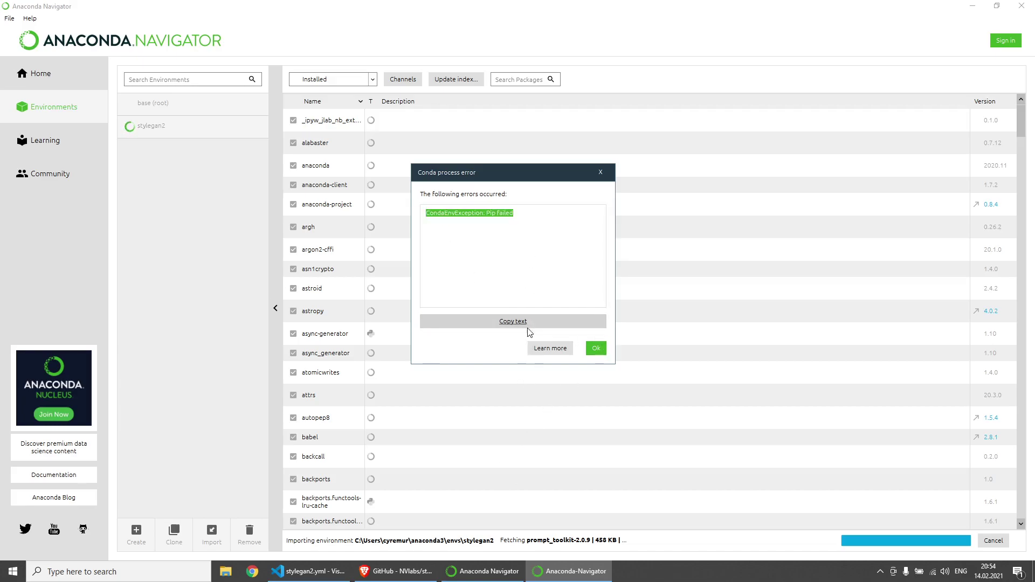
pyautogui.click(543, 356)
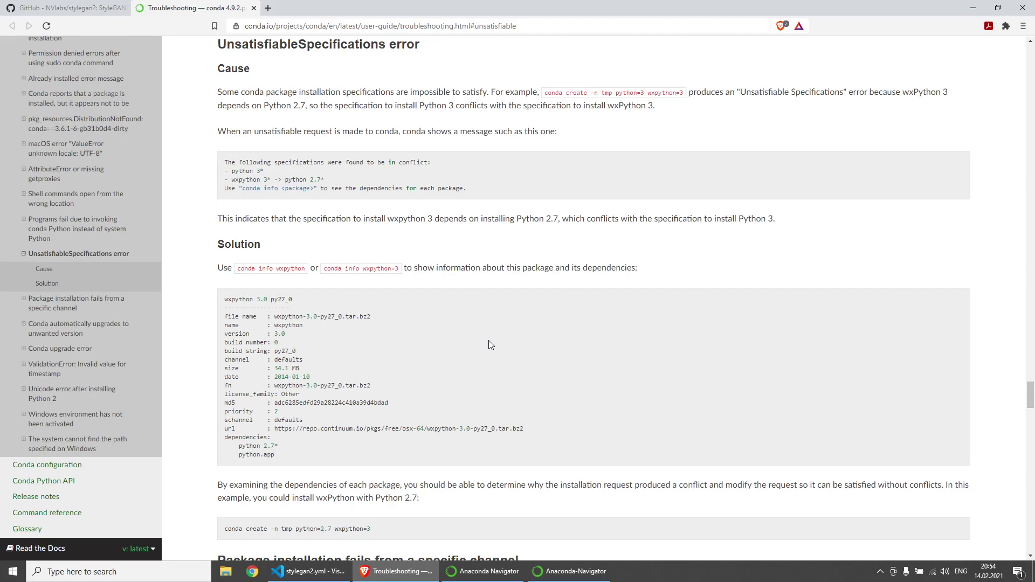
pyautogui.scroll(-4, 489, 341)
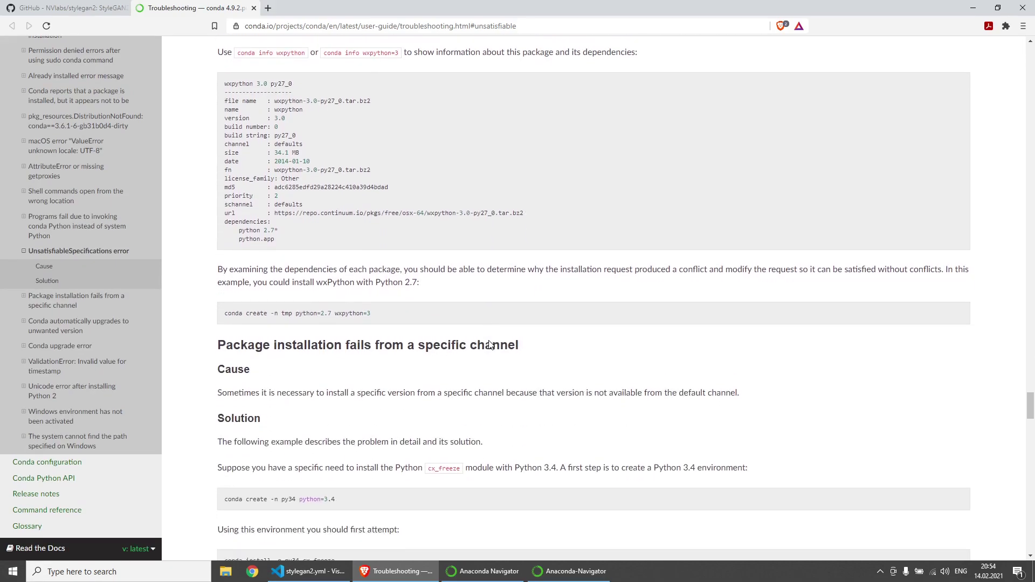
pyautogui.scroll(5, 452, 425)
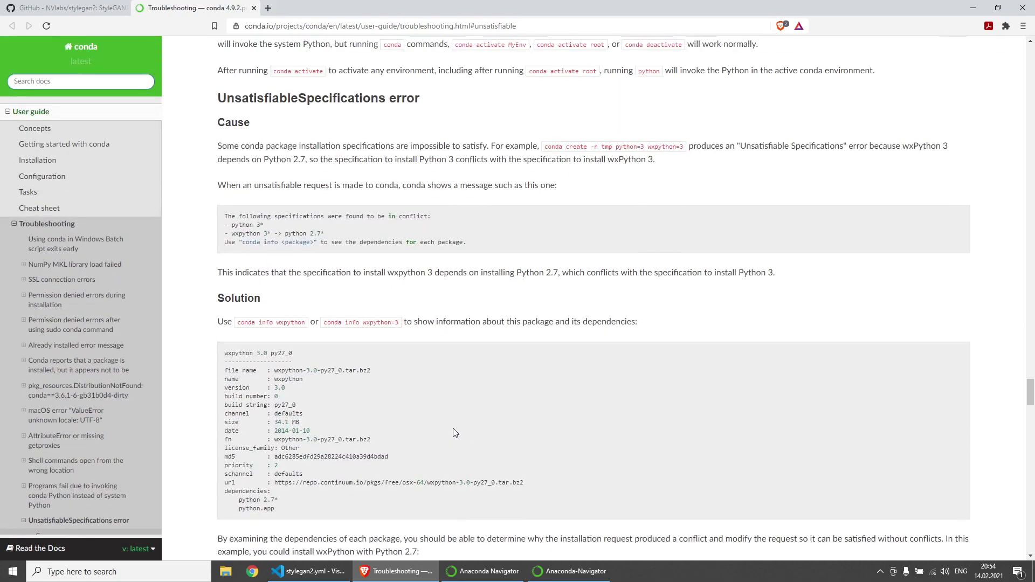
pyautogui.click(474, 577)
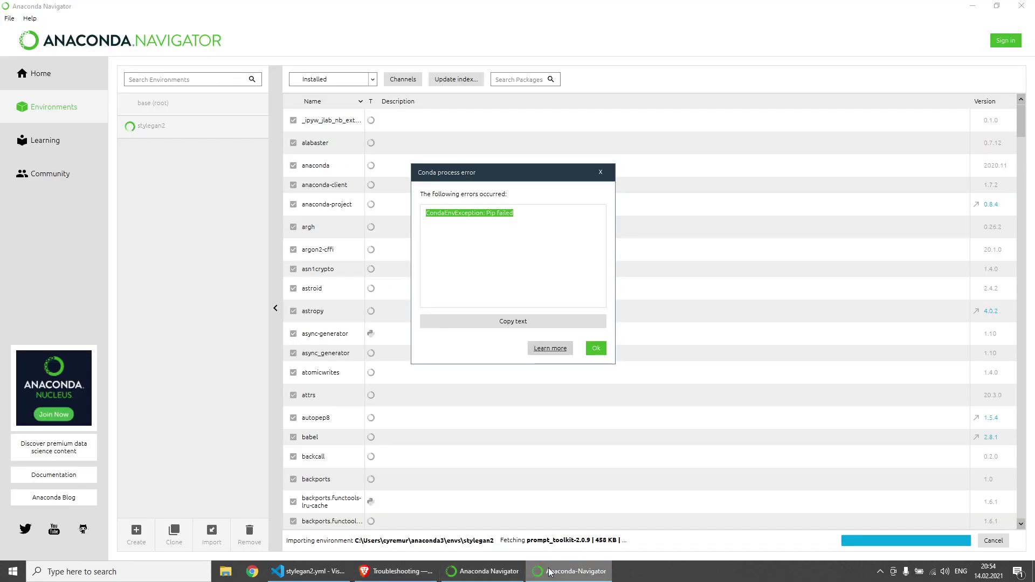
pyautogui.click(597, 351)
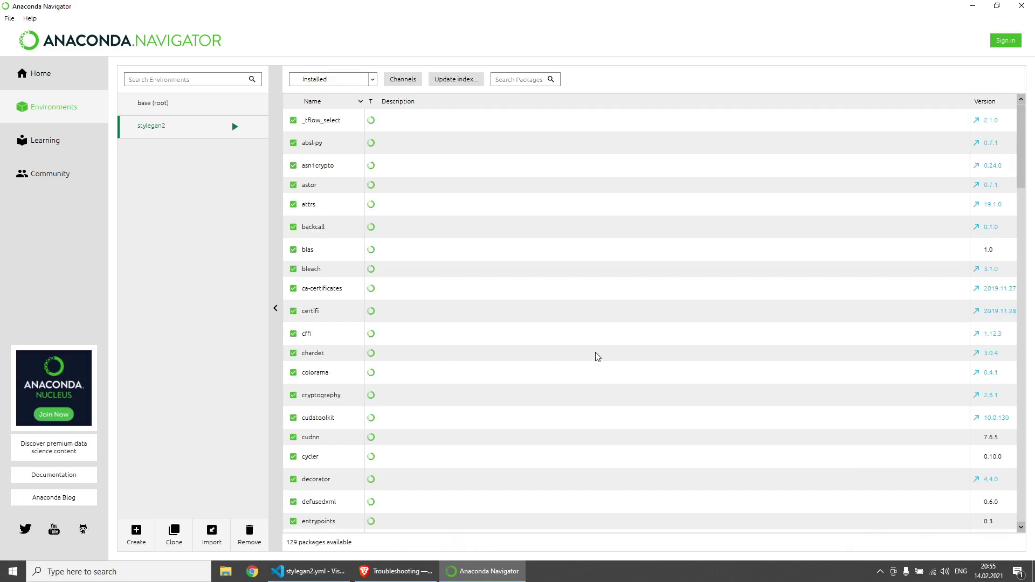
# - Examine the full list of installed packages and their versions in the stylegan2 environment
pyautogui.scroll(-1, 435, 266)
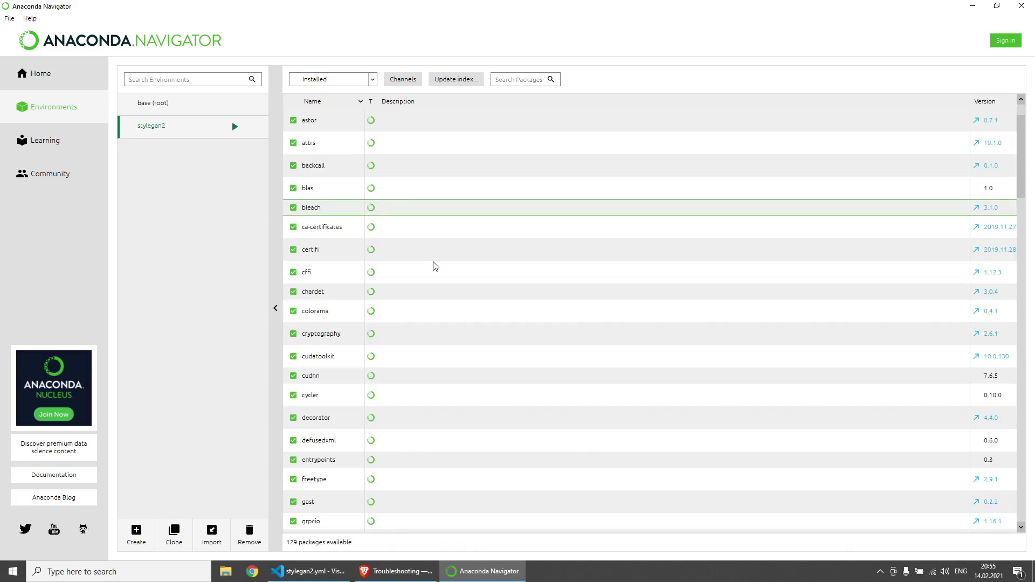
pyautogui.scroll(-12, 434, 266)
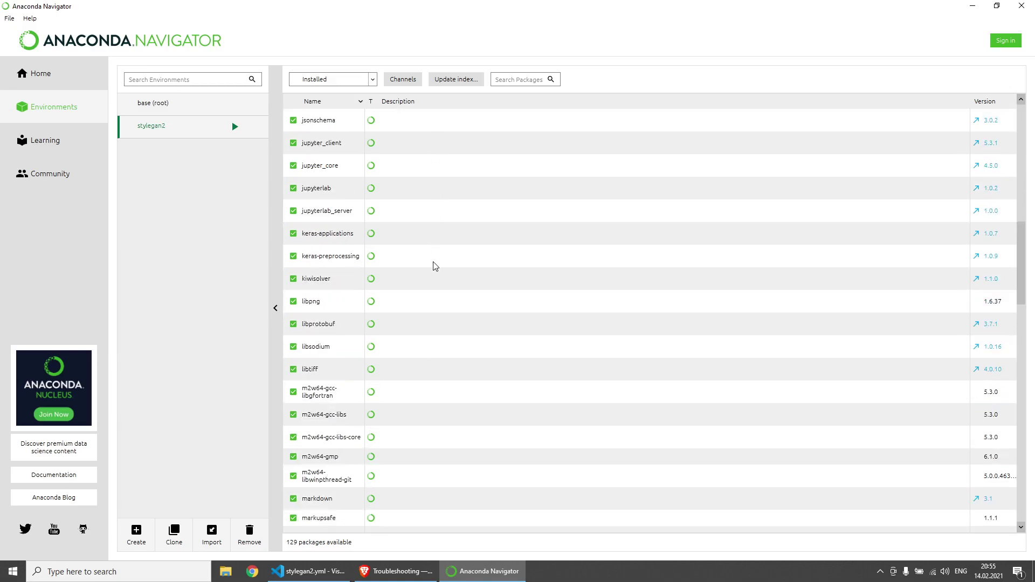
pyautogui.scroll(-13, 436, 265)
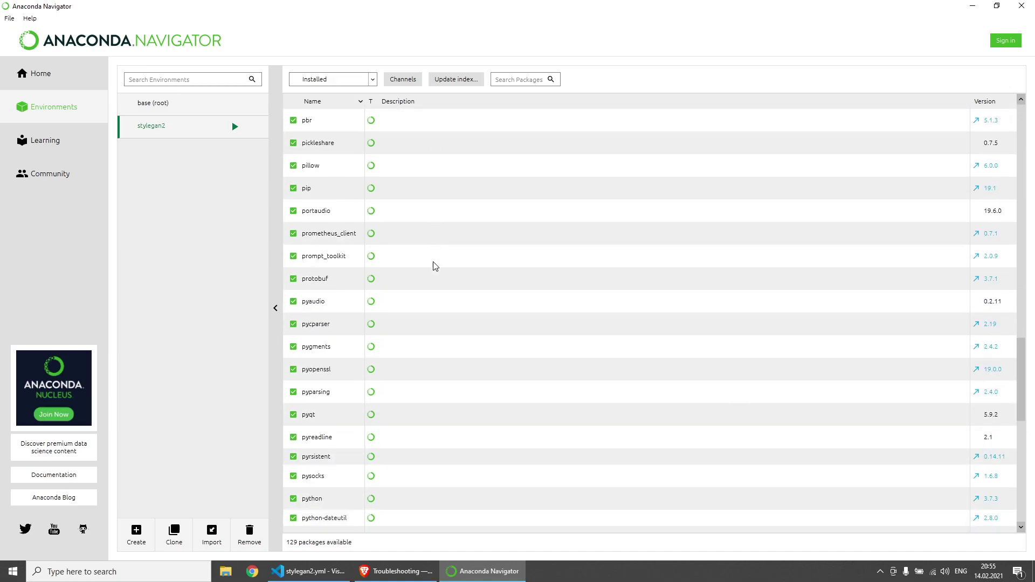
pyautogui.scroll(-13, 436, 266)
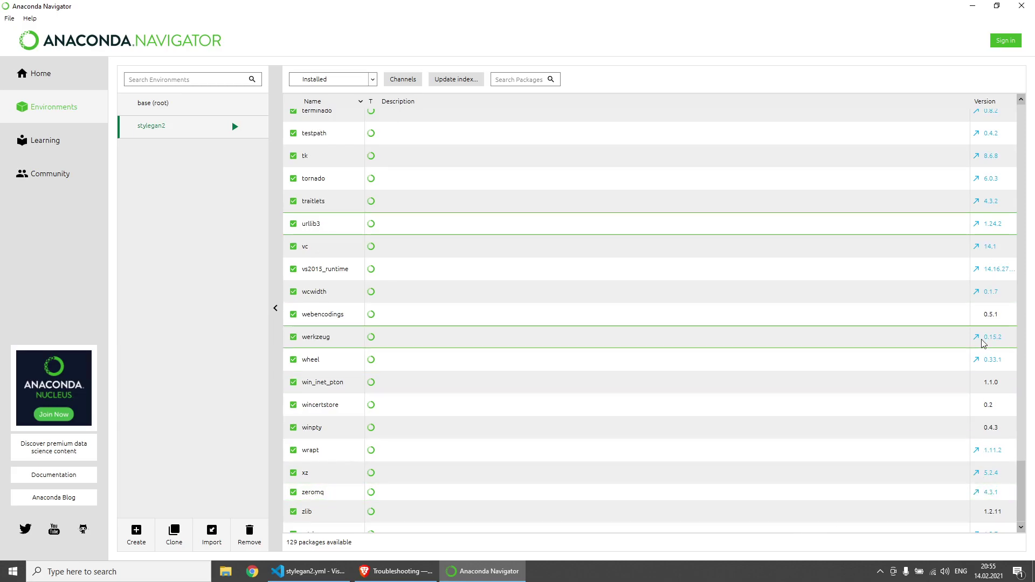
pyautogui.scroll(7, 982, 332)
pyautogui.scroll(15, 980, 324)
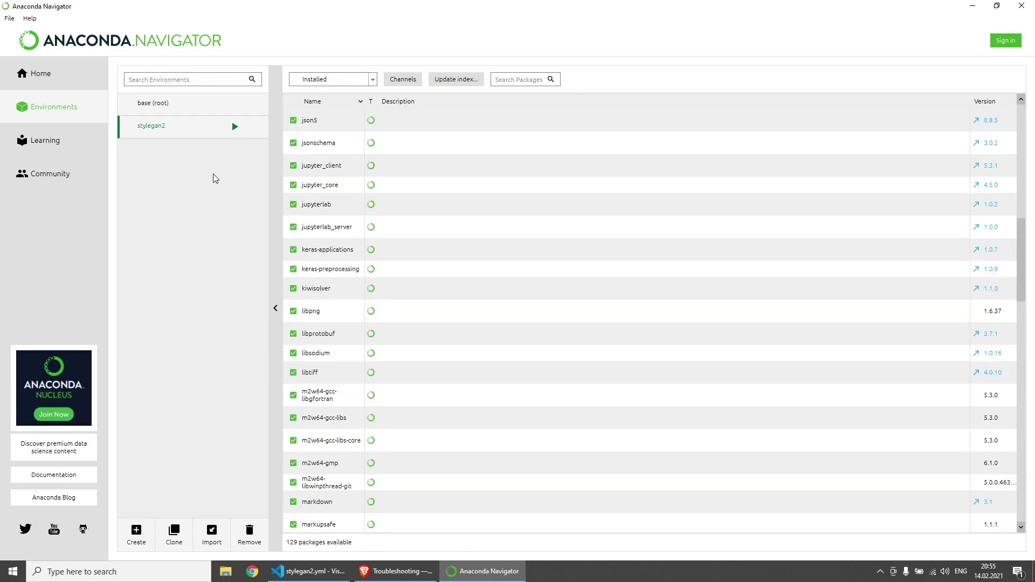
pyautogui.scroll(-15, 898, 474)
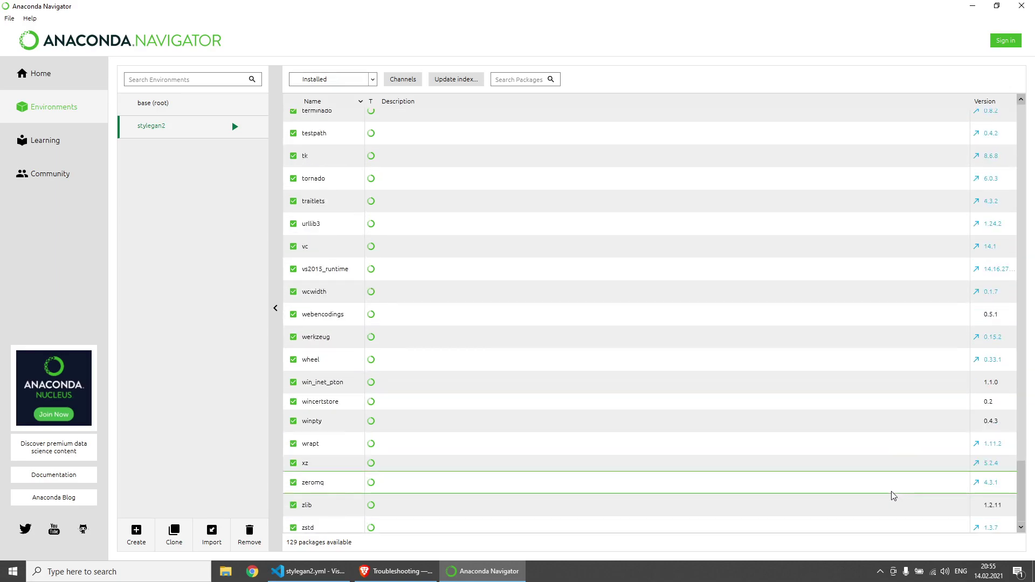
pyautogui.scroll(15, 892, 493)
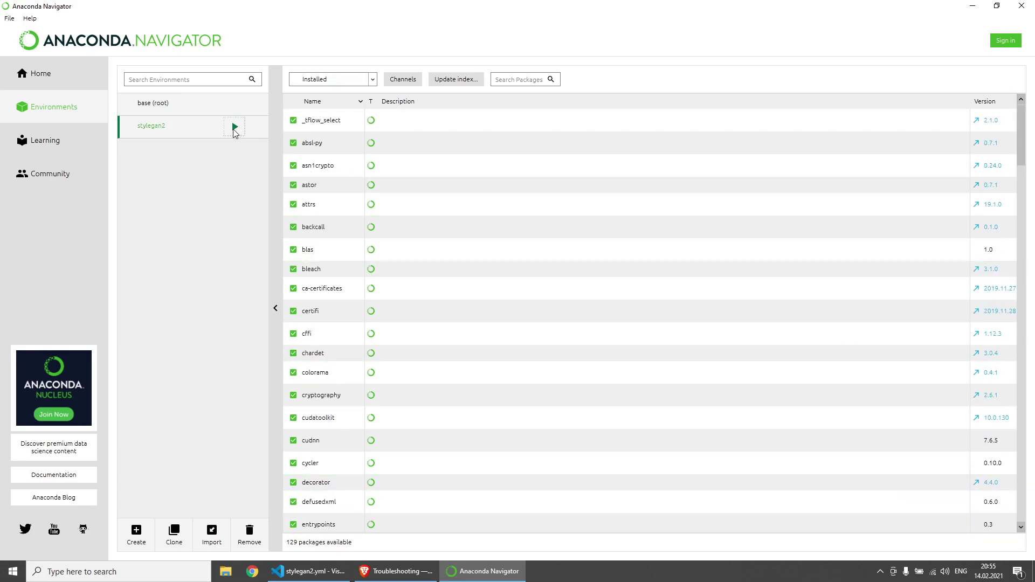
# - Open a terminal in the stylegan2 environment and export it to newEnv.yml in the Desktop folder with conda env export
pyautogui.click(235, 128)
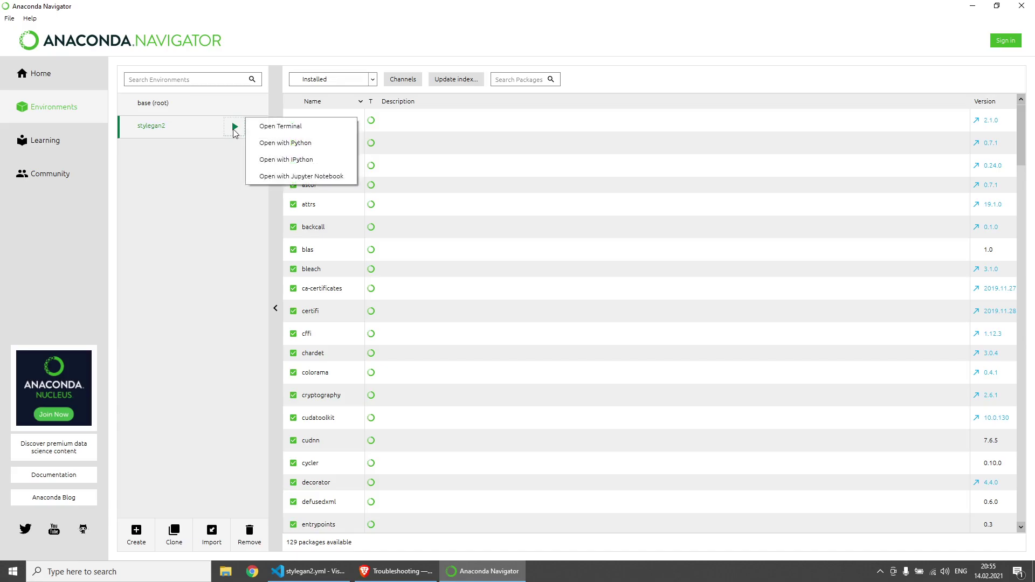
pyautogui.click(272, 129)
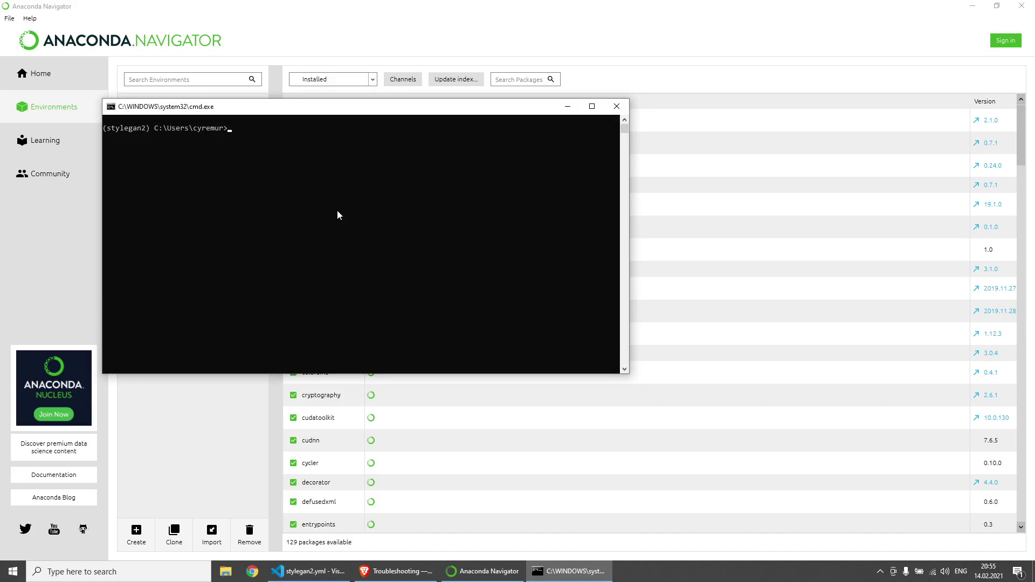
pyautogui.write('cd')
pyautogui.write('Desktop')
pyautogui.press('Return')
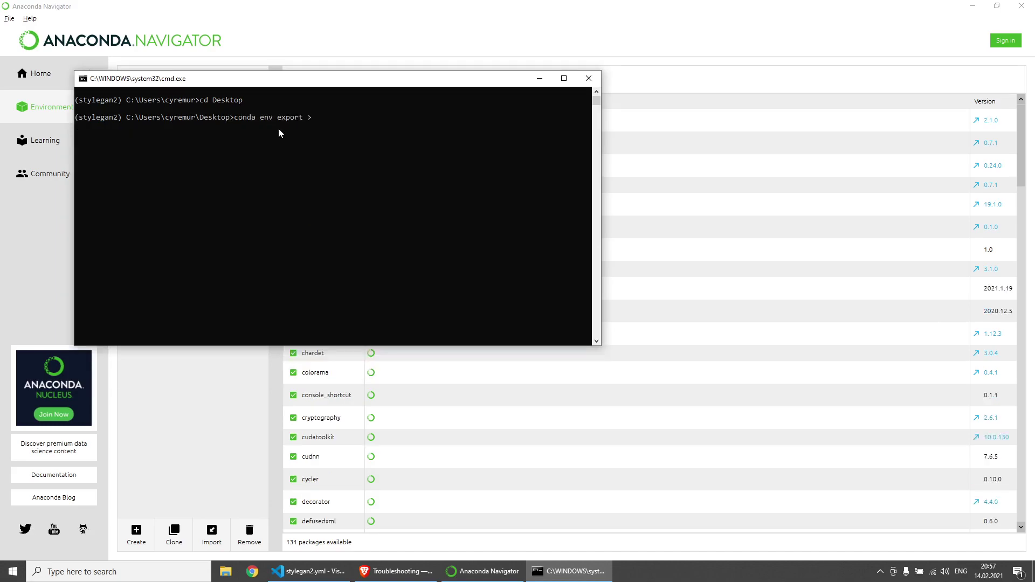
pyautogui.write('newEnv.yml')
pyautogui.press('Return')
# - Open newEnv.yml from the desktop in Visual Studio Code and place it side by side with stylegan2.yml
pyautogui.press('super+d')
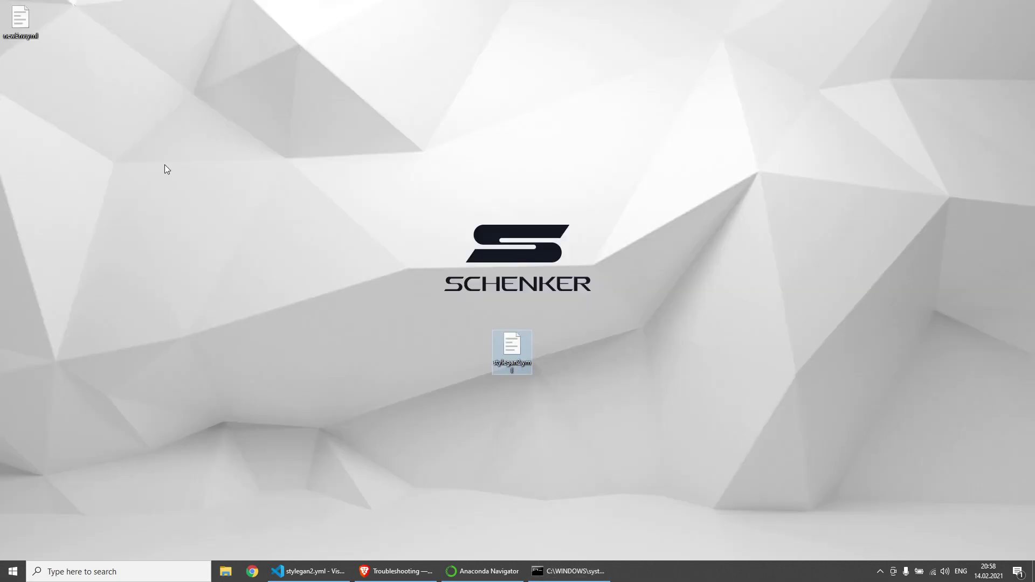
pyautogui.click(30, 35)
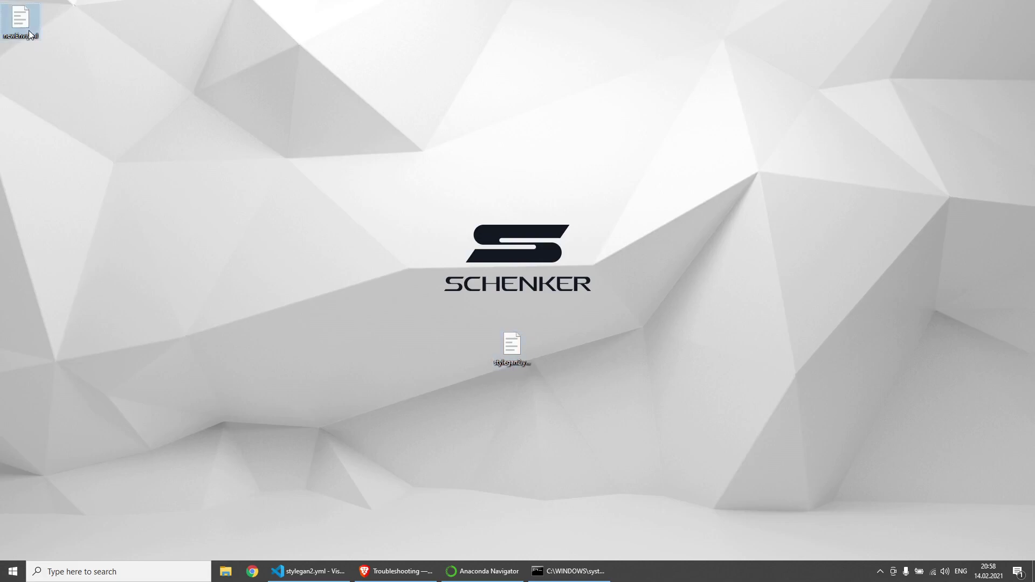
pyautogui.doubleClick(28, 30)
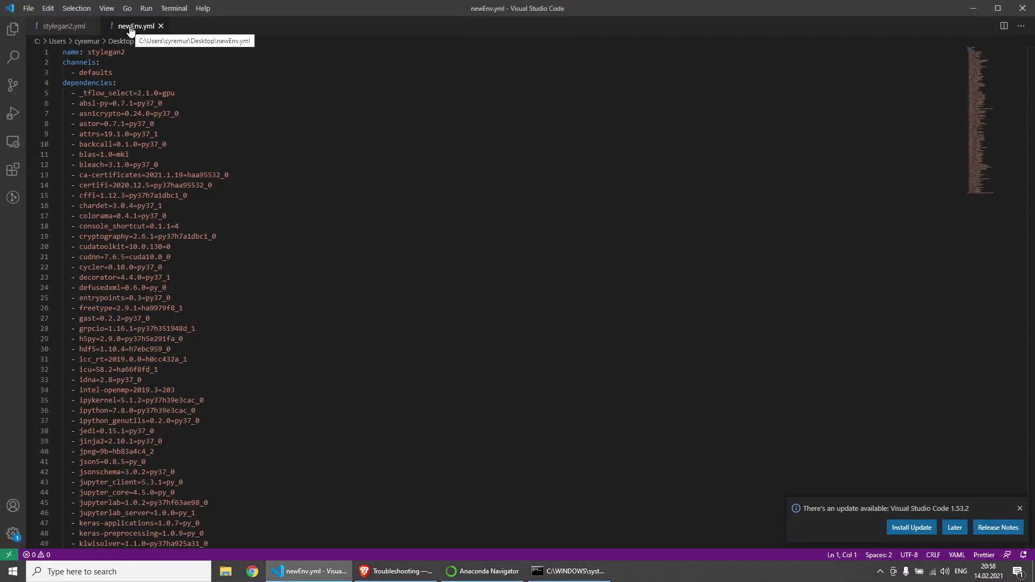
pyautogui.moveTo(131, 30); pyautogui.dragTo(981, 181)
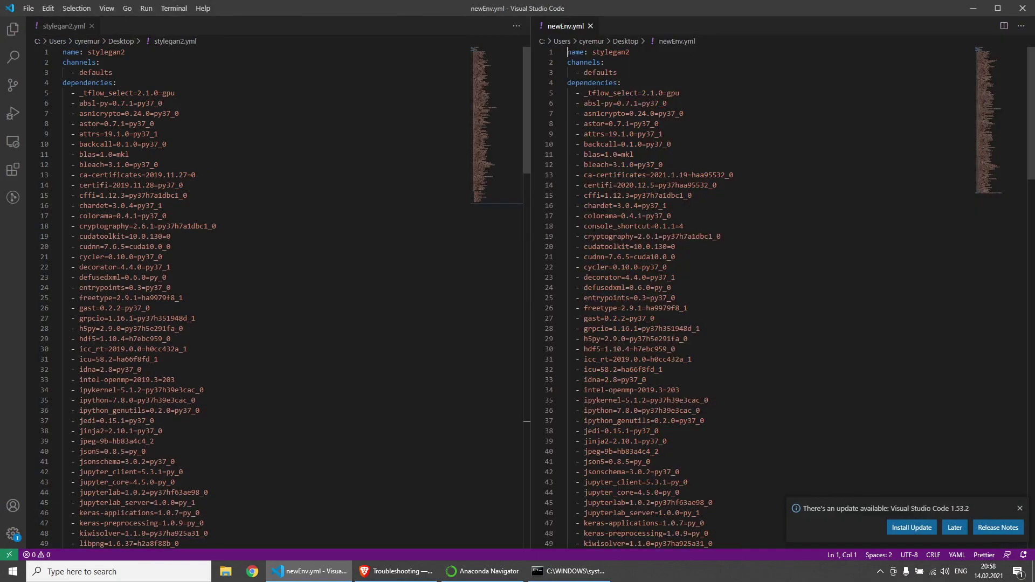
pyautogui.click(356, 200)
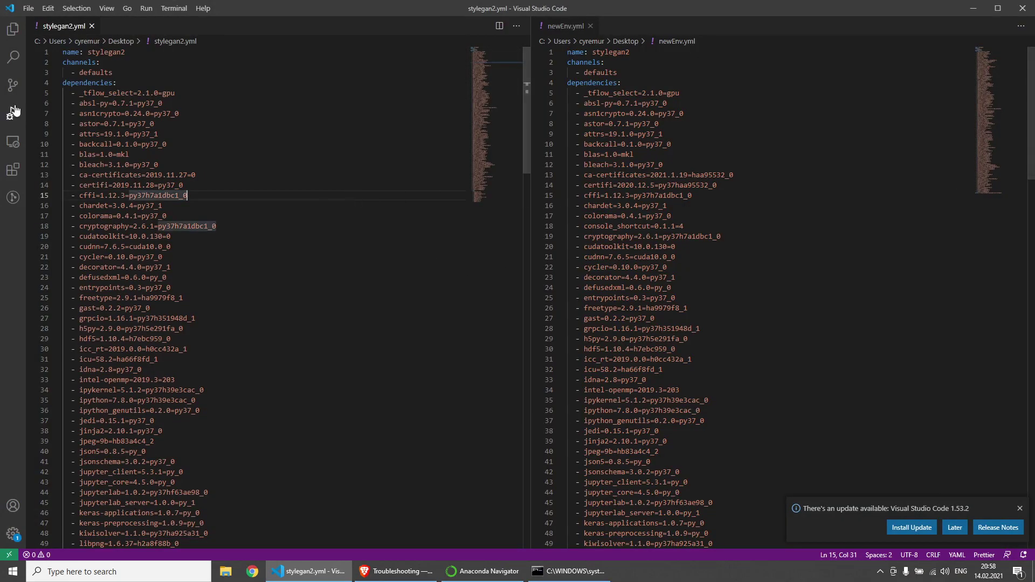
# - Compare stylegan2.yml with newEnv.yml in a diff view and widen the comparison for reading
pyautogui.click(13, 30)
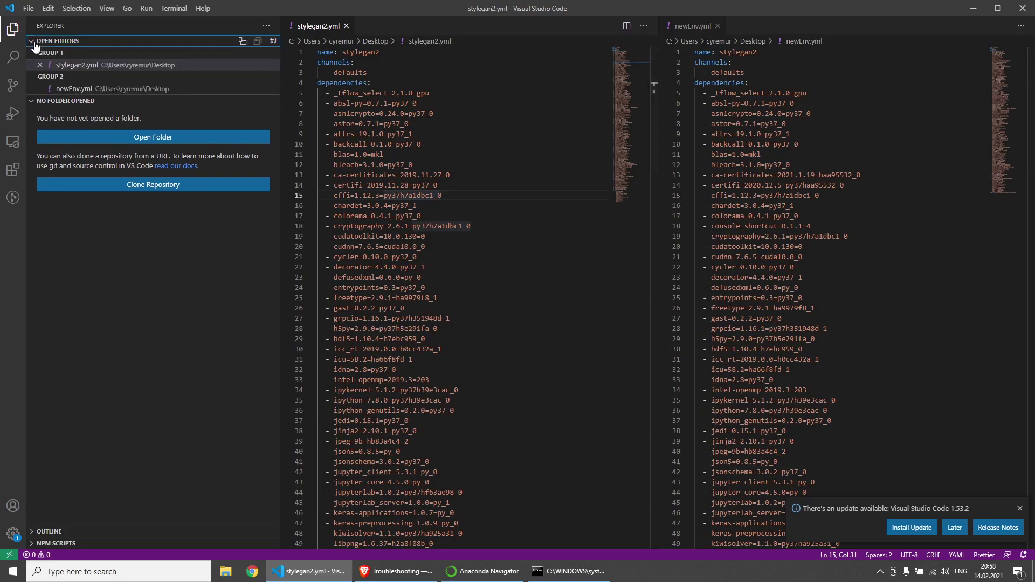
pyautogui.click(81, 65)
pyautogui.rightClick(95, 89)
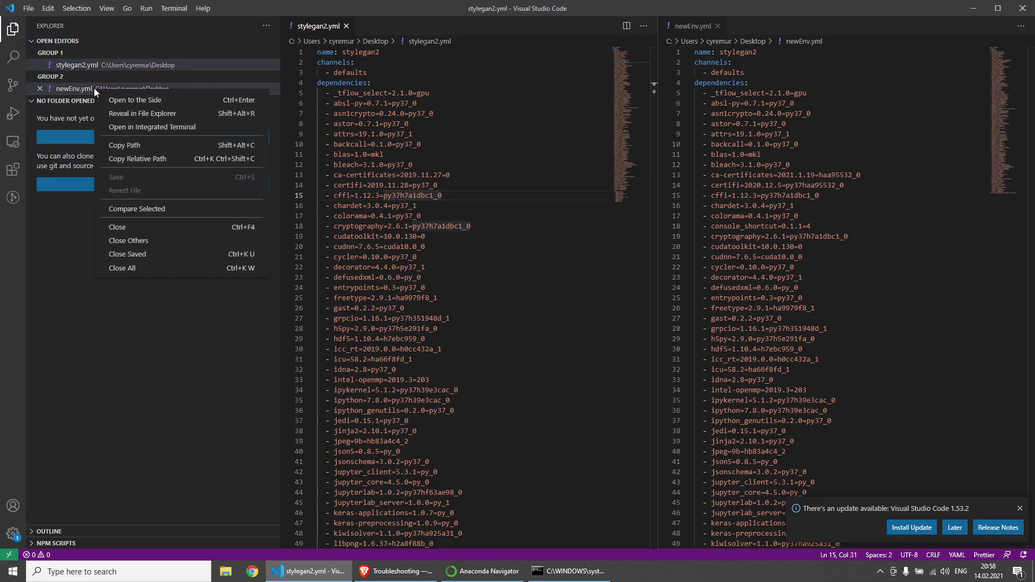
pyautogui.click(183, 212)
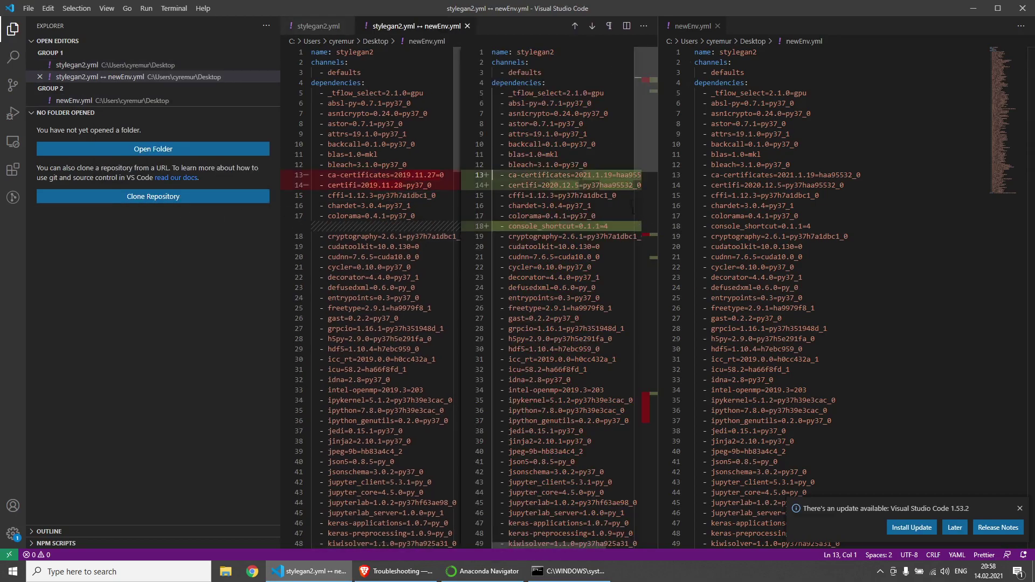
pyautogui.moveTo(434, 28); pyautogui.dragTo(564, 21)
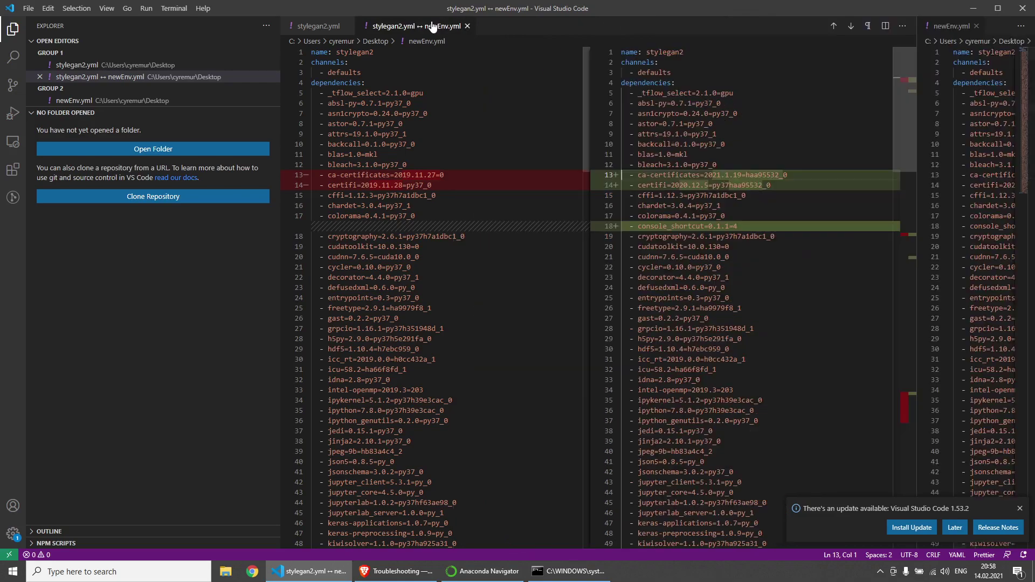
pyautogui.click(11, 28)
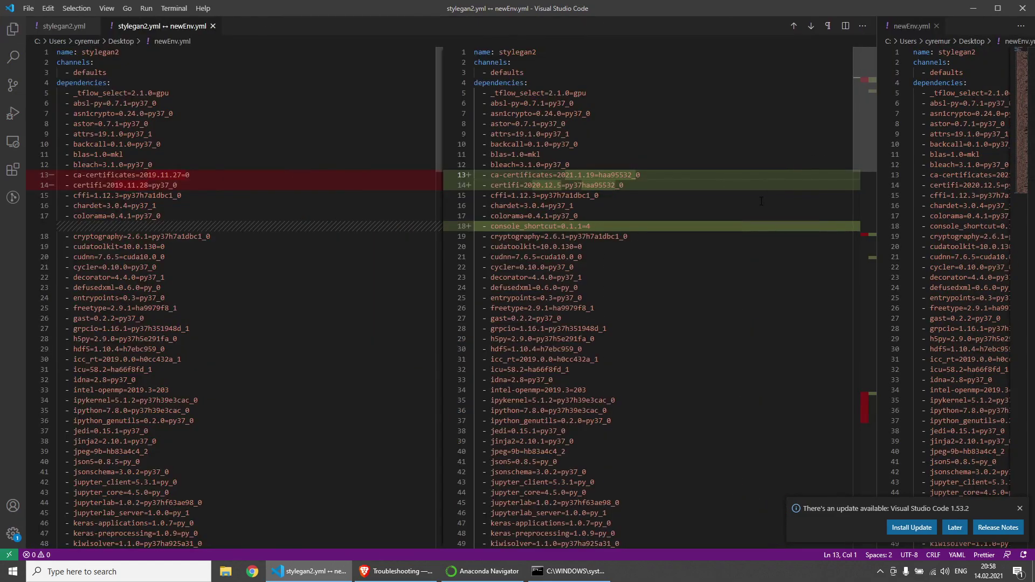
# - Check the ca-certificates, certifi and console_shortcut differences near the start of the comparison
pyautogui.scroll(-1, 757, 199)
pyautogui.scroll(1, 232, 203)
pyautogui.moveTo(144, 174); pyautogui.dragTo(210, 175)
pyautogui.moveTo(552, 175); pyautogui.dragTo(523, 195)
pyautogui.click(520, 195)
pyautogui.scroll(-1, 533, 203)
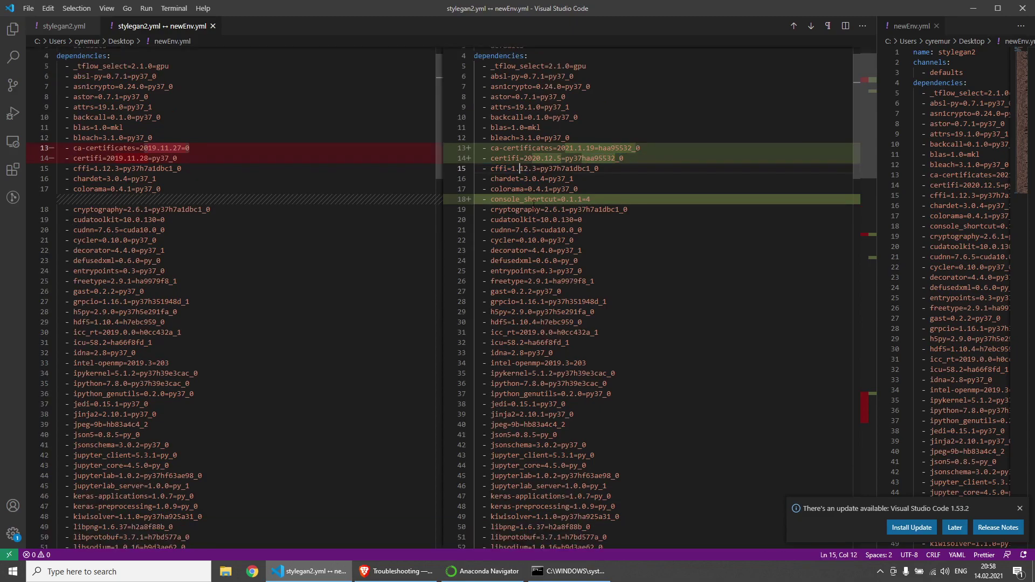
pyautogui.tripleClick(553, 199)
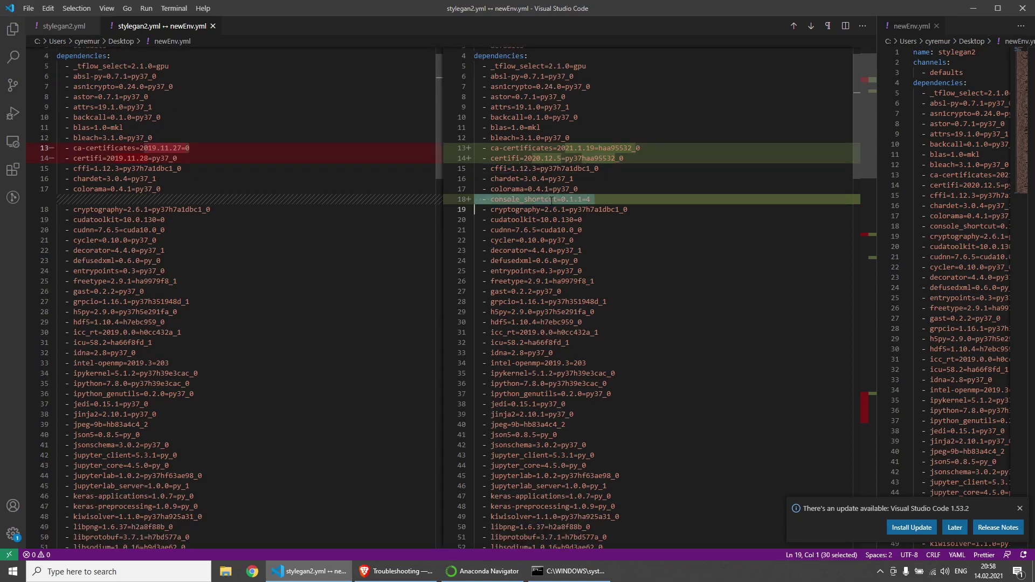
# - Review the remaining differences down to the end of both files, focusing on the pip dependency block in stylegan2.yml
pyautogui.scroll(-4, 534, 211)
pyautogui.scroll(-5, 522, 219)
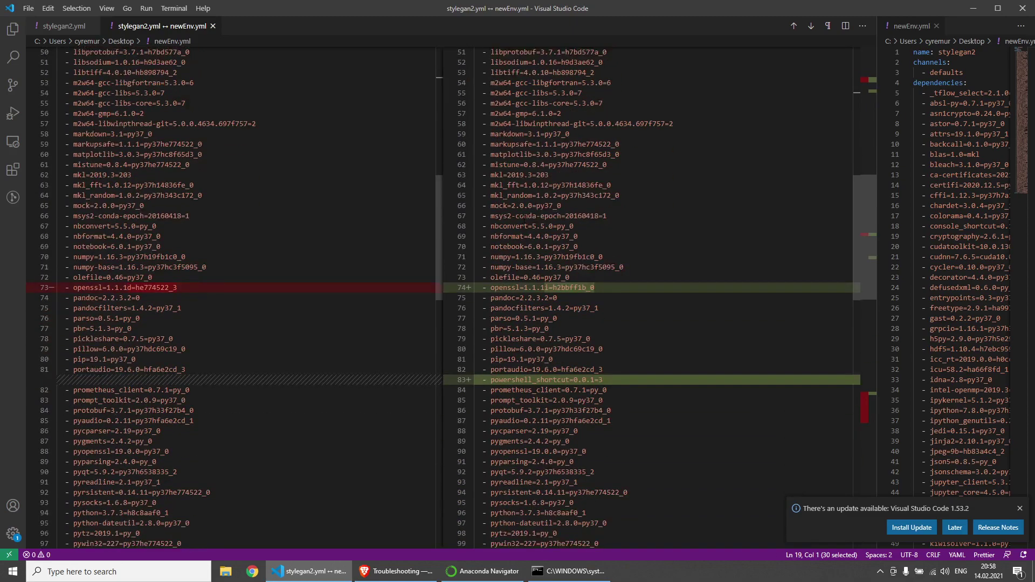
pyautogui.scroll(-3, 522, 219)
pyautogui.scroll(-2, 546, 260)
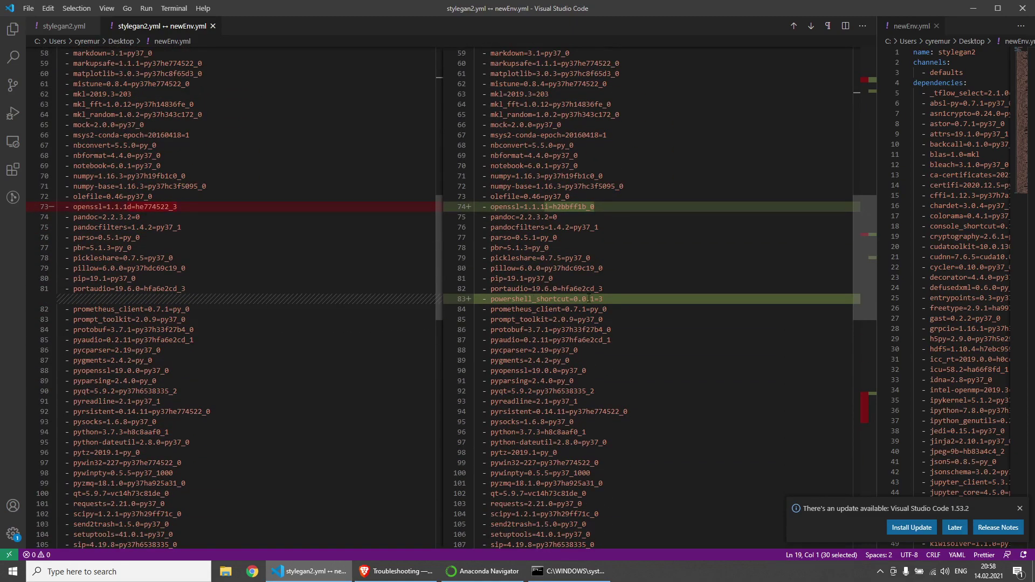
pyautogui.scroll(-19, 591, 300)
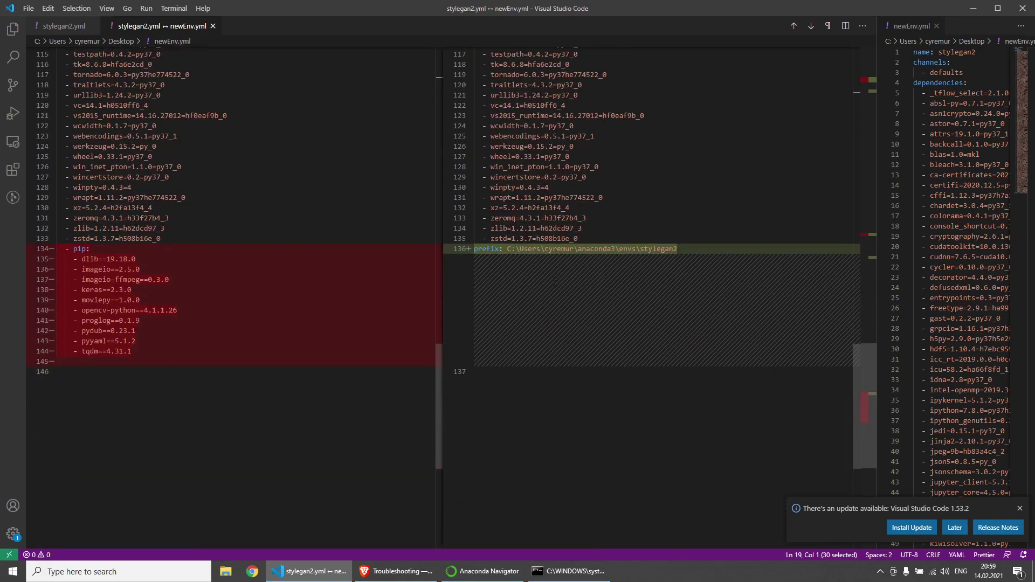
pyautogui.moveTo(93, 249); pyautogui.dragTo(119, 351)
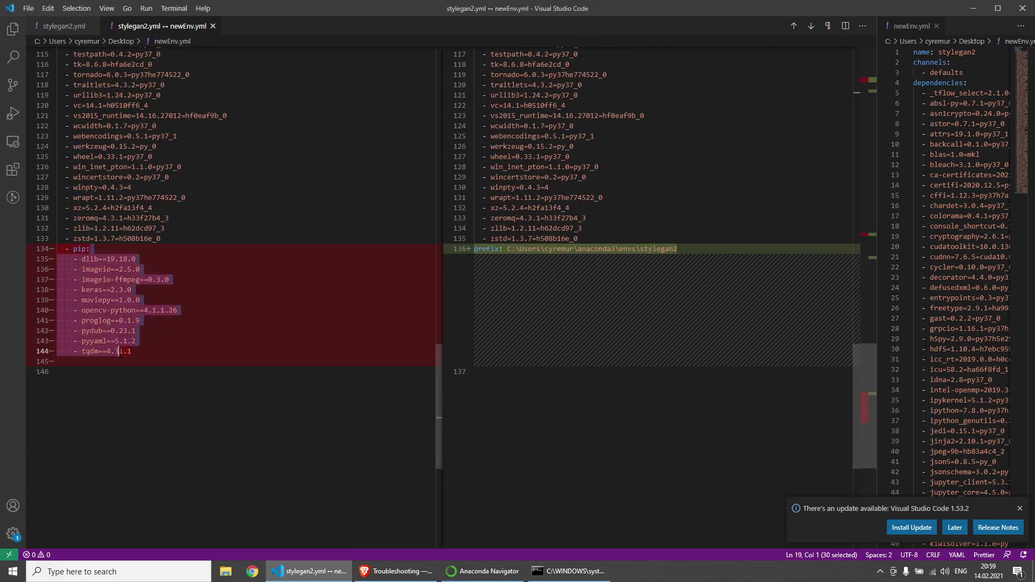
pyautogui.click(178, 352)
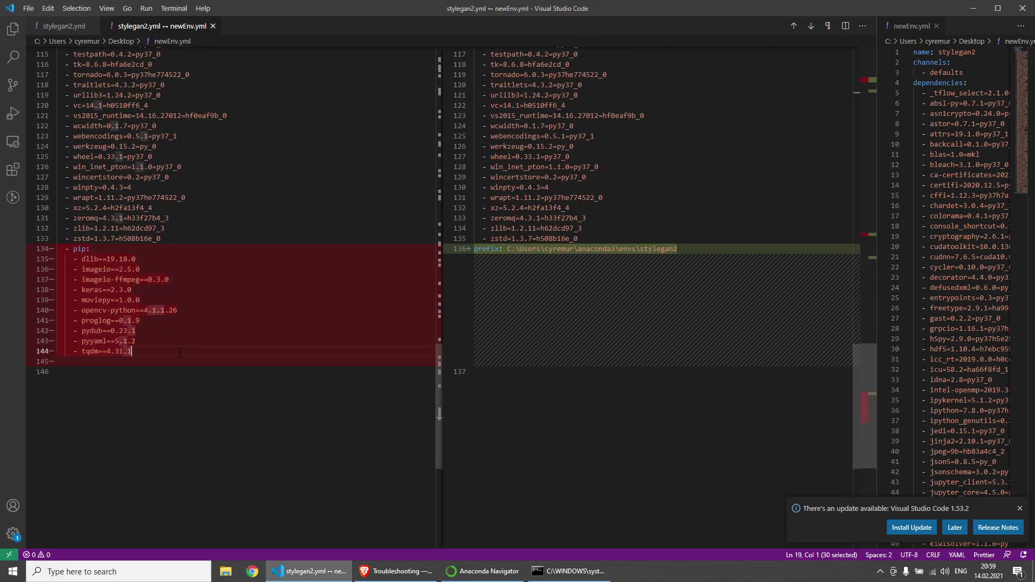
pyautogui.moveTo(179, 353); pyautogui.dragTo(59, 248)
pyautogui.click(171, 310)
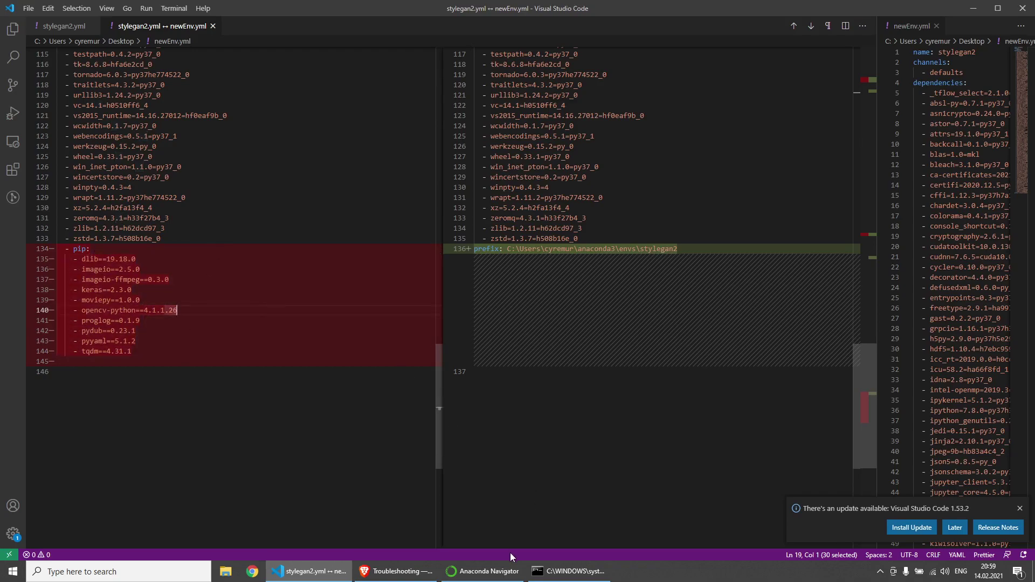
# - Switch to the stylegan2 command prompt and check the pip installation by running pip and pip --version
pyautogui.moveTo(553, 573)
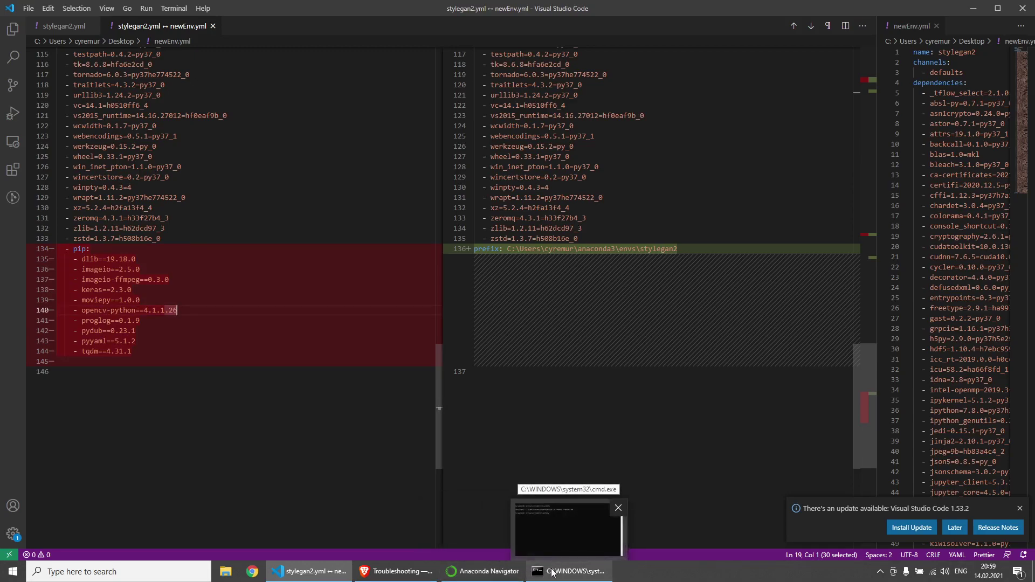
pyautogui.click(590, 526)
pyautogui.write('pip')
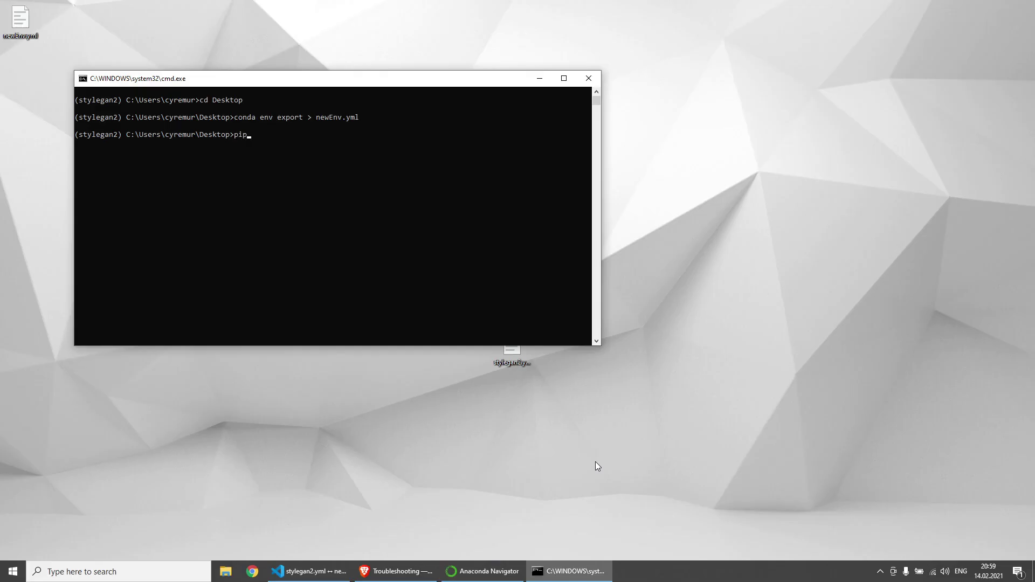
pyautogui.press('Return')
pyautogui.write('pip --version')
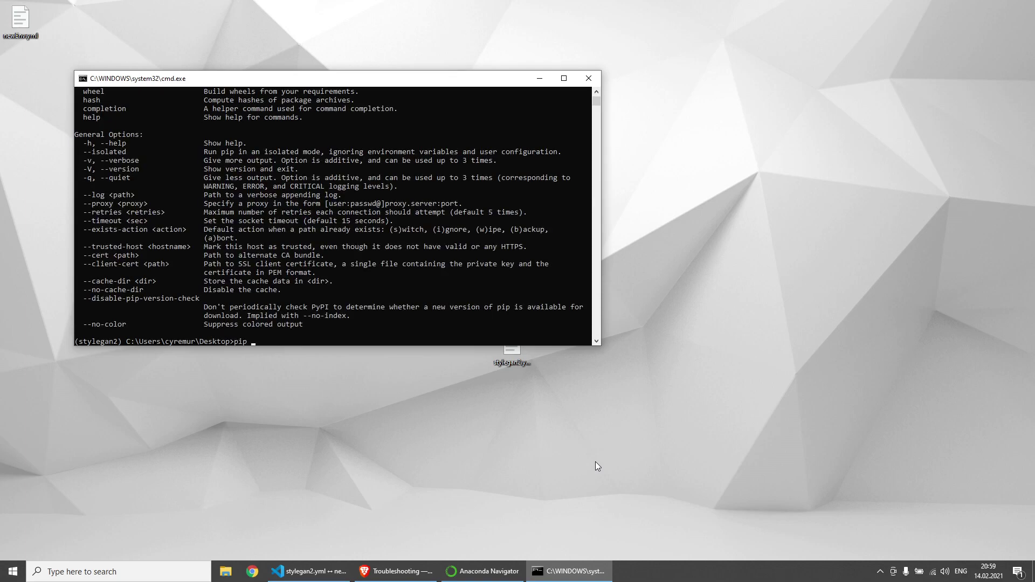
pyautogui.press('Return')
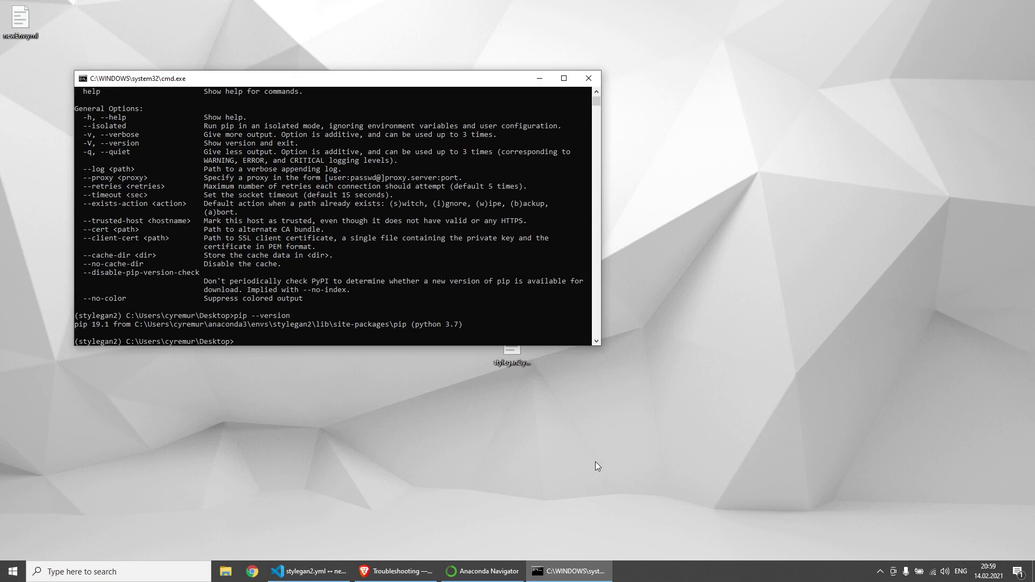
# - Return to the file comparison in Visual Studio Code and highlight the pip dependencies from dlib to tqdm in stylegan2.yml
pyautogui.click(572, 571)
pyautogui.click(310, 571)
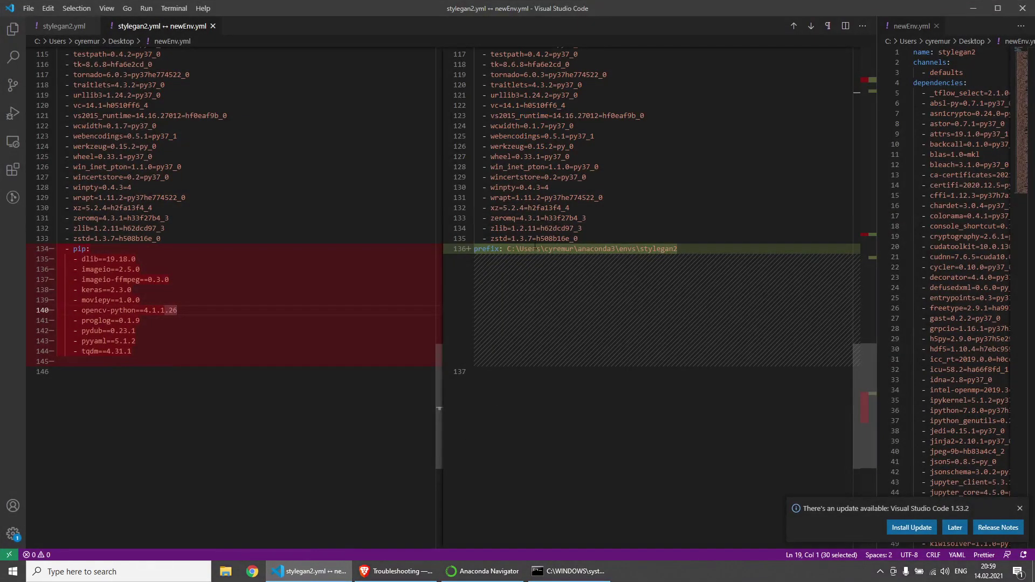
pyautogui.moveTo(74, 249); pyautogui.dragTo(123, 351)
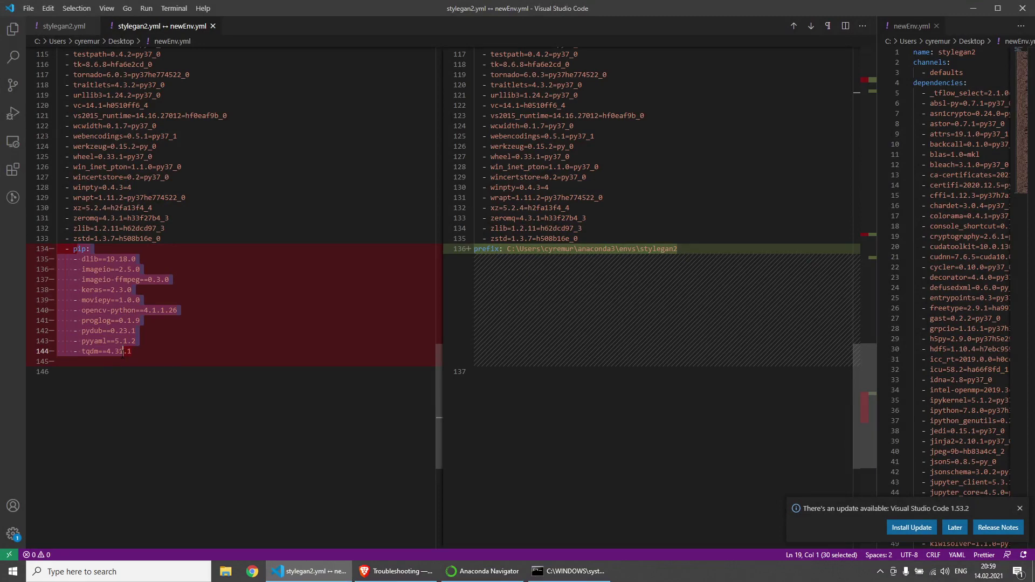
# - Switch to the Brave browser and search the web in a new tab for "pip requirements in env.yml conda"
pyautogui.hotkey('alt', 'Tab')
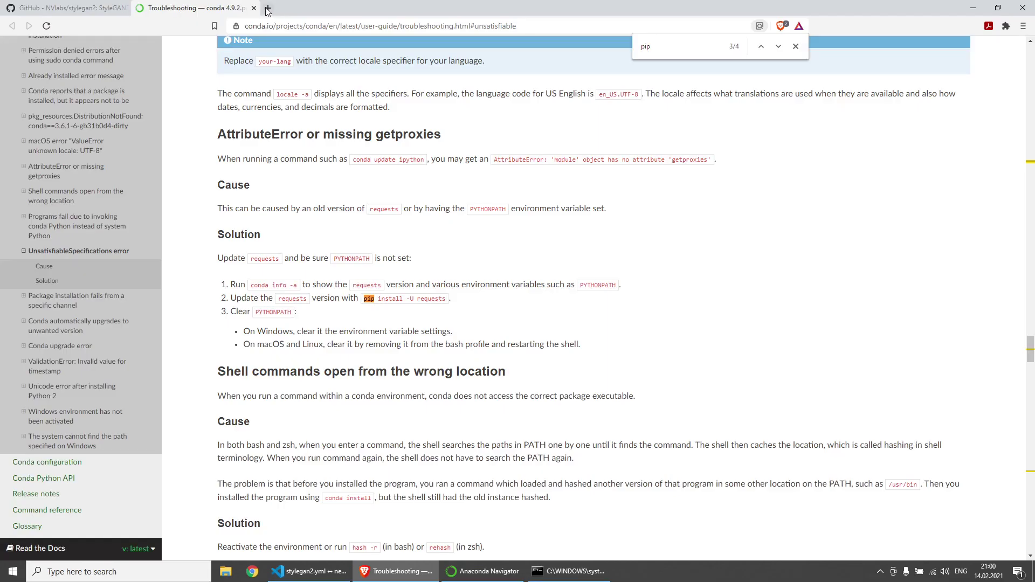
pyautogui.click(268, 8)
pyautogui.write('pip ')
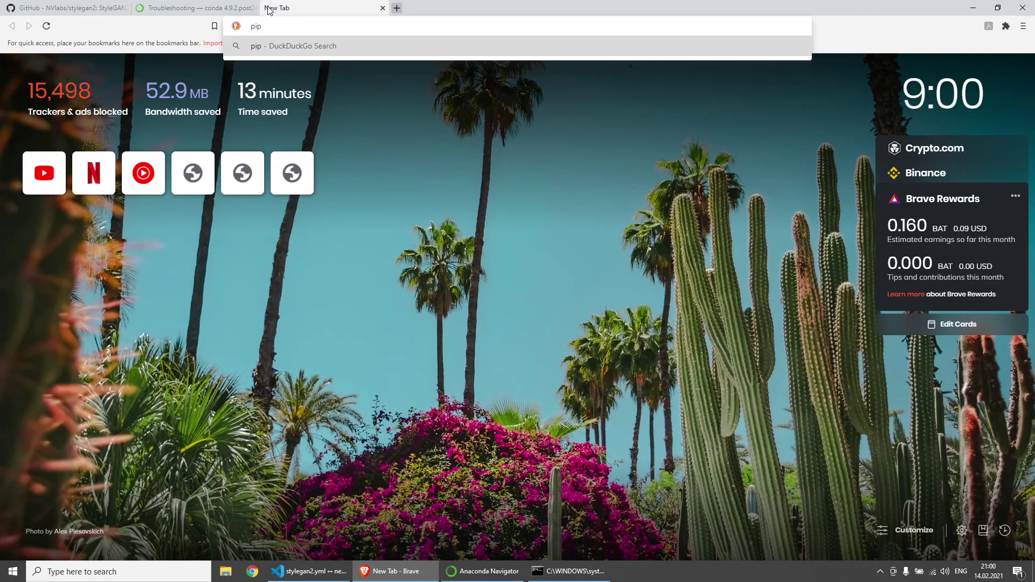
pyautogui.write('requirements ')
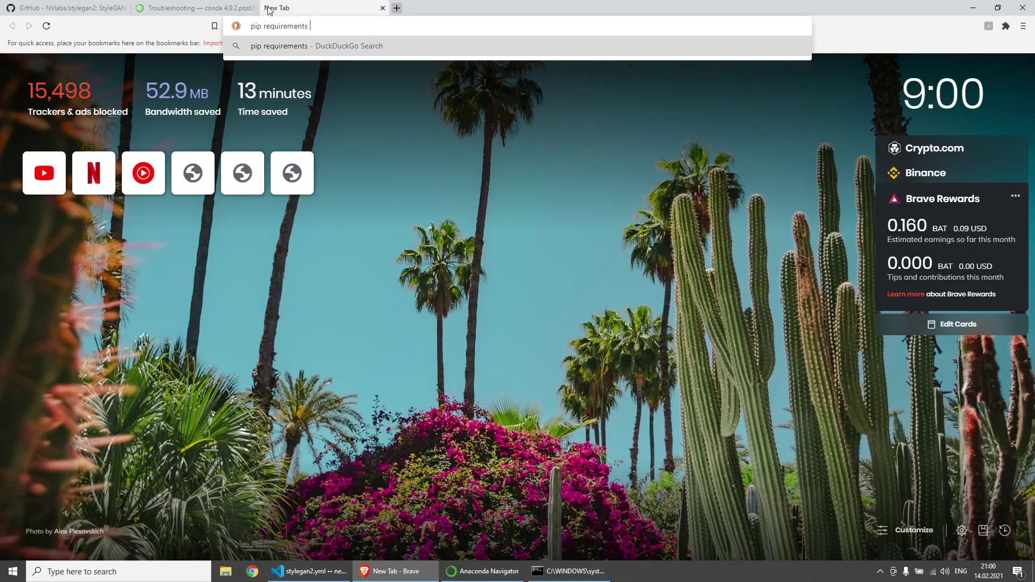
pyautogui.write('in env.yml ')
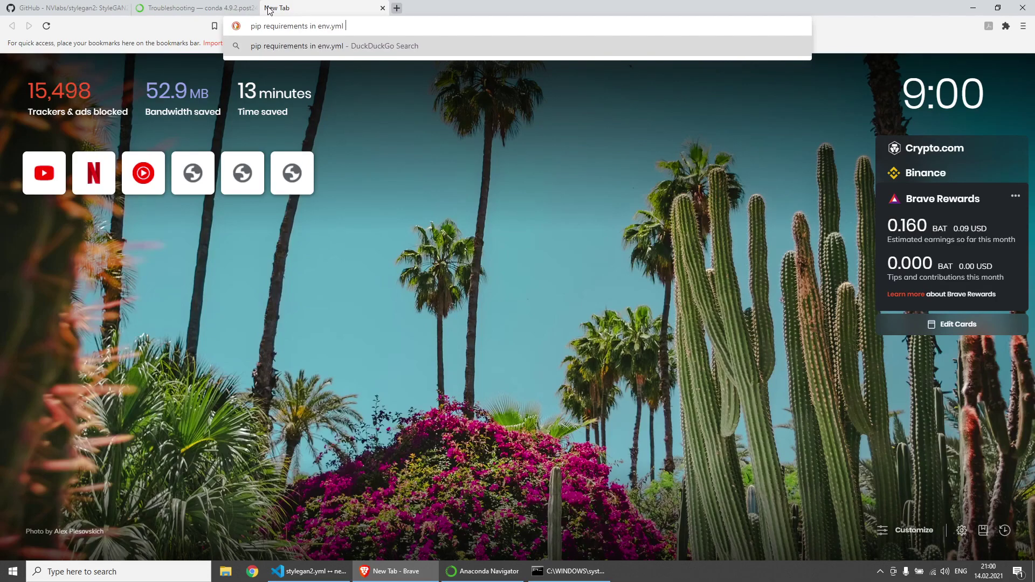
pyautogui.write('conda')
pyautogui.press('Return')
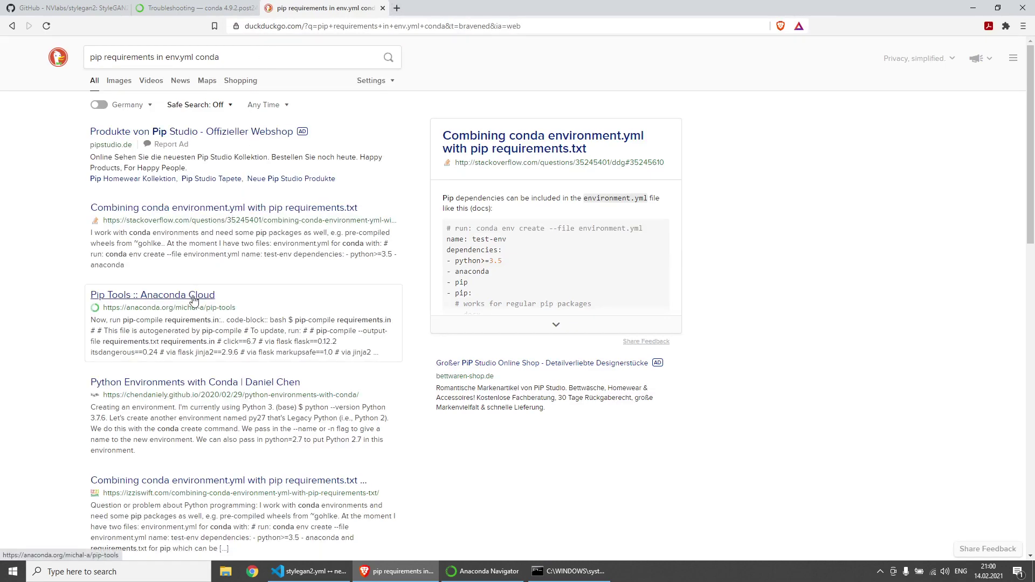
# - Open the Stack Overflow question on combining conda environment.yml with pip requirements.txt and highlight the "- pip" dependency in the accepted answer
pyautogui.click(264, 208)
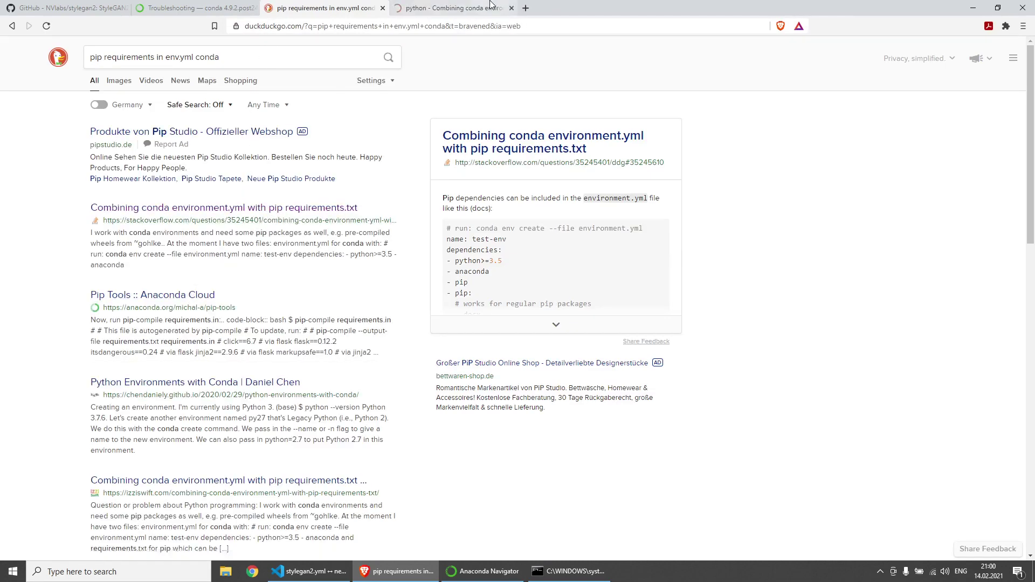
pyautogui.scroll(-7, 567, 250)
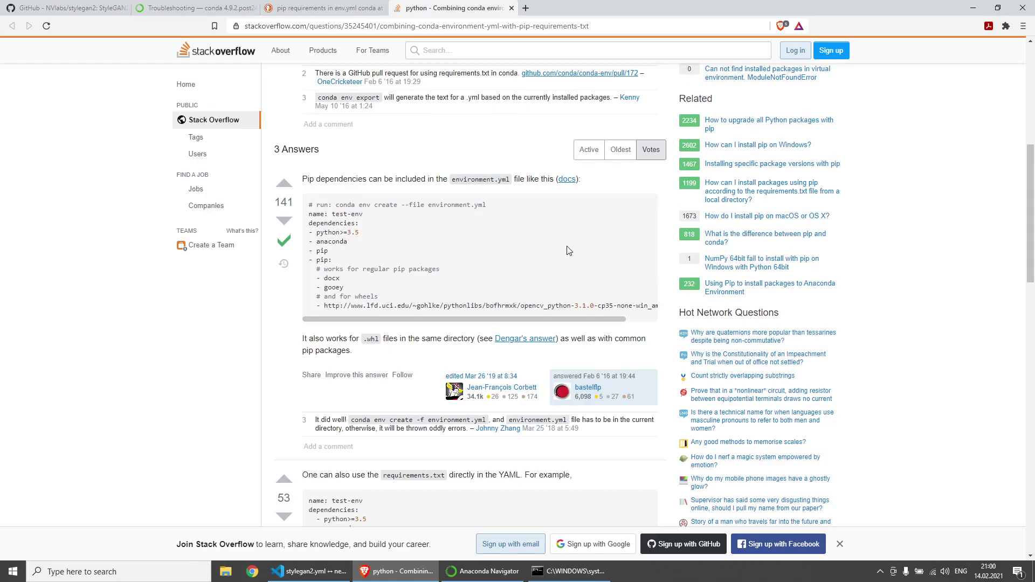
pyautogui.moveTo(307, 252); pyautogui.dragTo(341, 253)
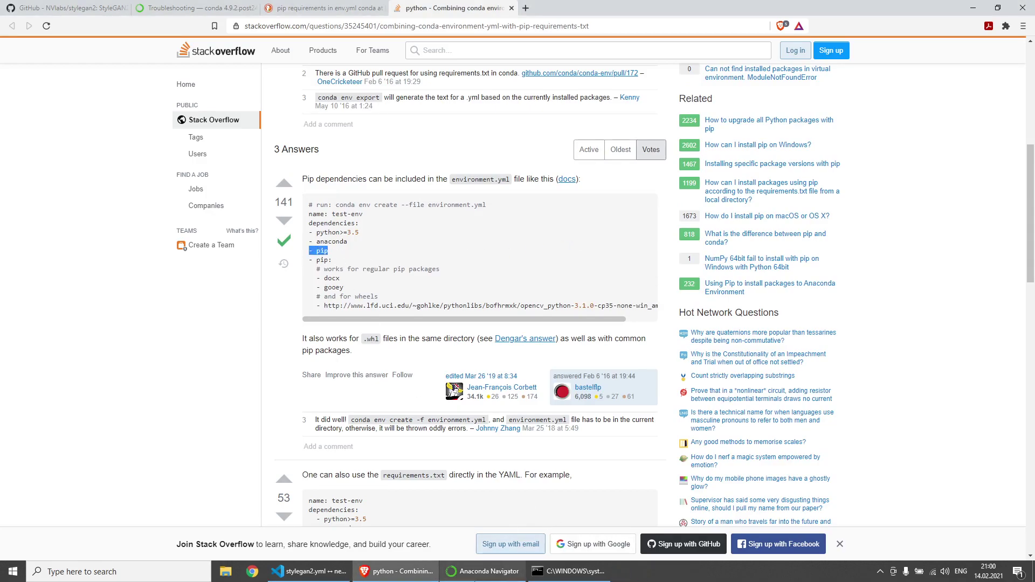
# - Return to the file comparison in Visual Studio Code and check the pip=19.1=py37_0 entry and remaining differences between stylegan2.yml and newEnv.yml
pyautogui.click(486, 573)
pyautogui.hotkey('alt', 'Tab')
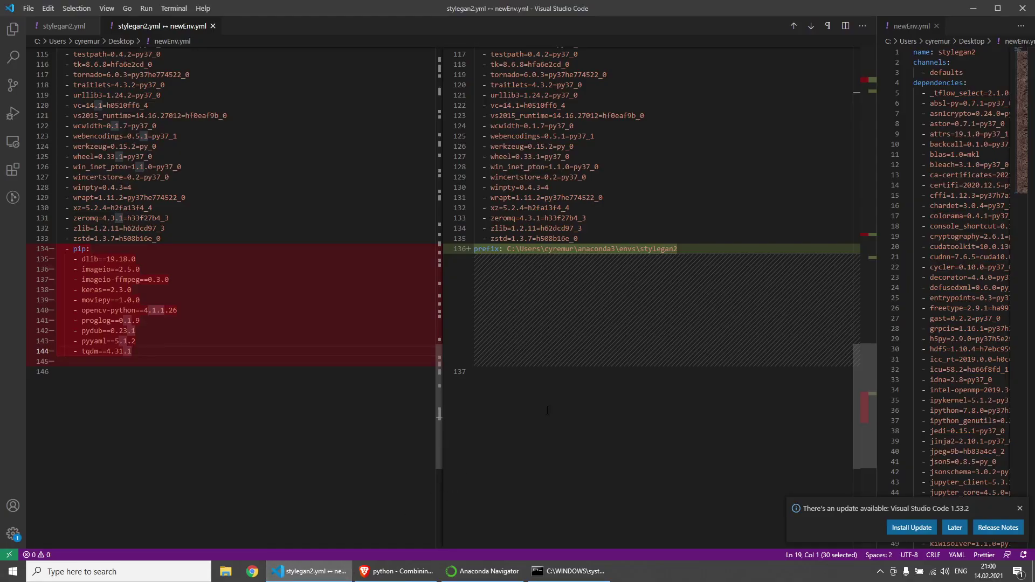
pyautogui.scroll(3, 558, 388)
pyautogui.scroll(3, 559, 387)
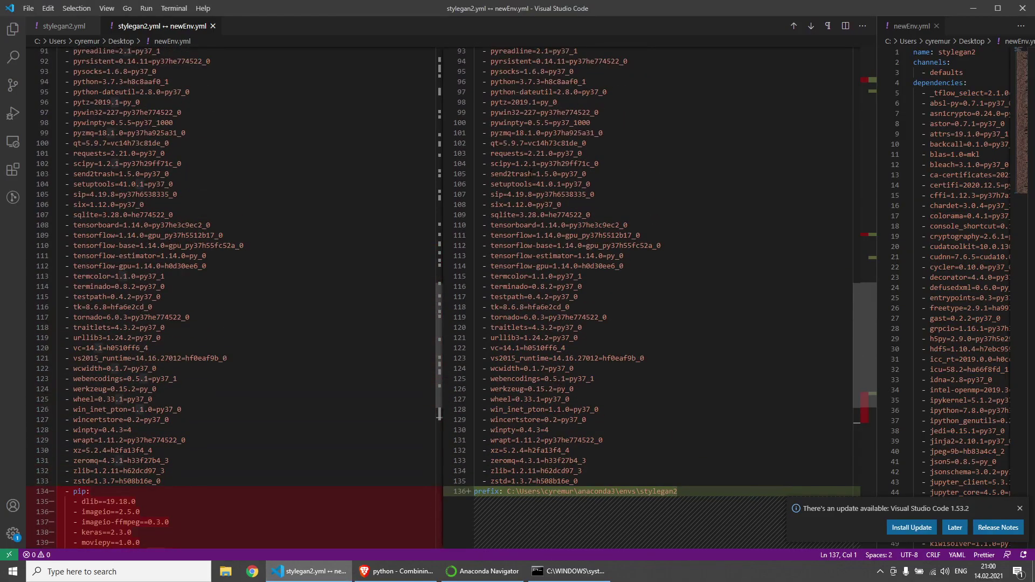
pyautogui.scroll(7, 531, 173)
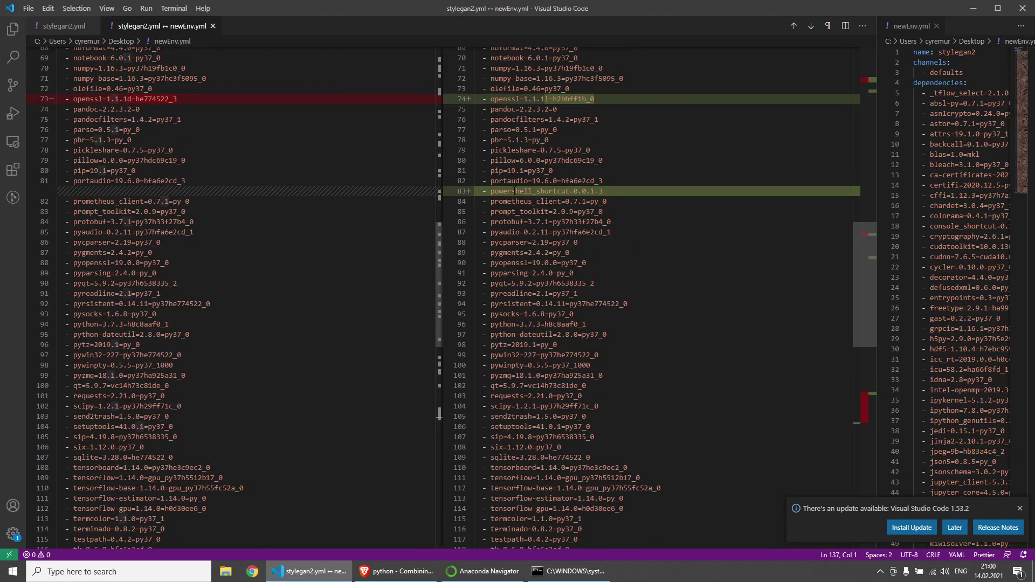
pyautogui.tripleClick(519, 170)
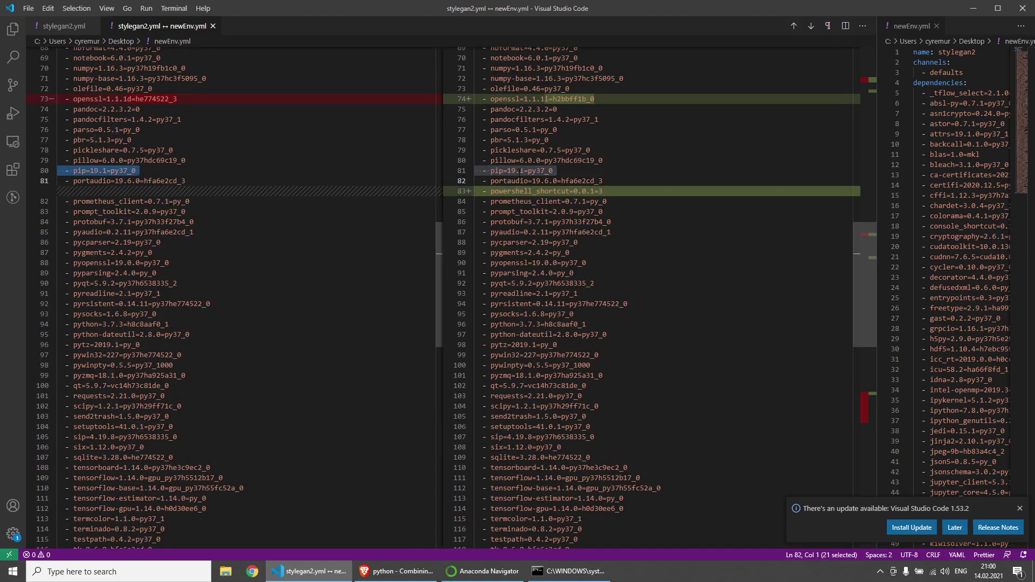
pyautogui.scroll(15, 561, 177)
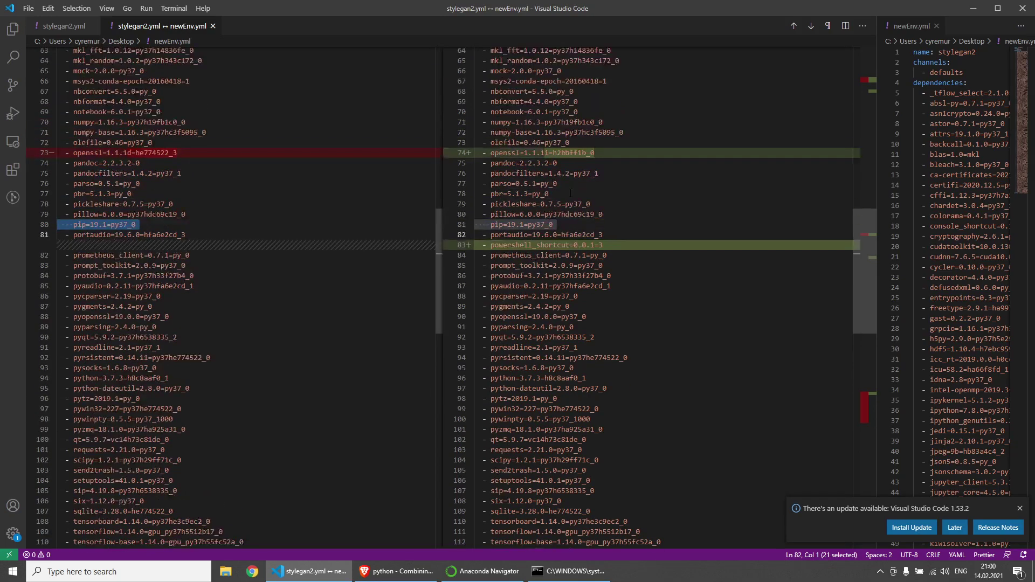
pyautogui.scroll(5, 673, 319)
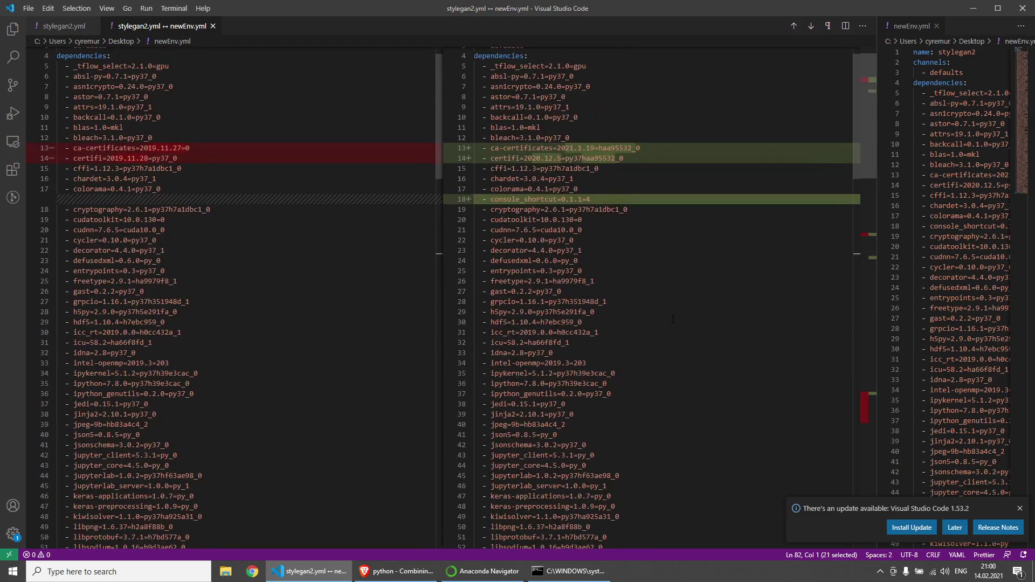
pyautogui.scroll(-20, 672, 319)
# - Switch to the stylegan2 command prompt, move its window clear of the pip dependency list, and try to install dlib==19.18.0 with pip
pyautogui.moveTo(486, 580)
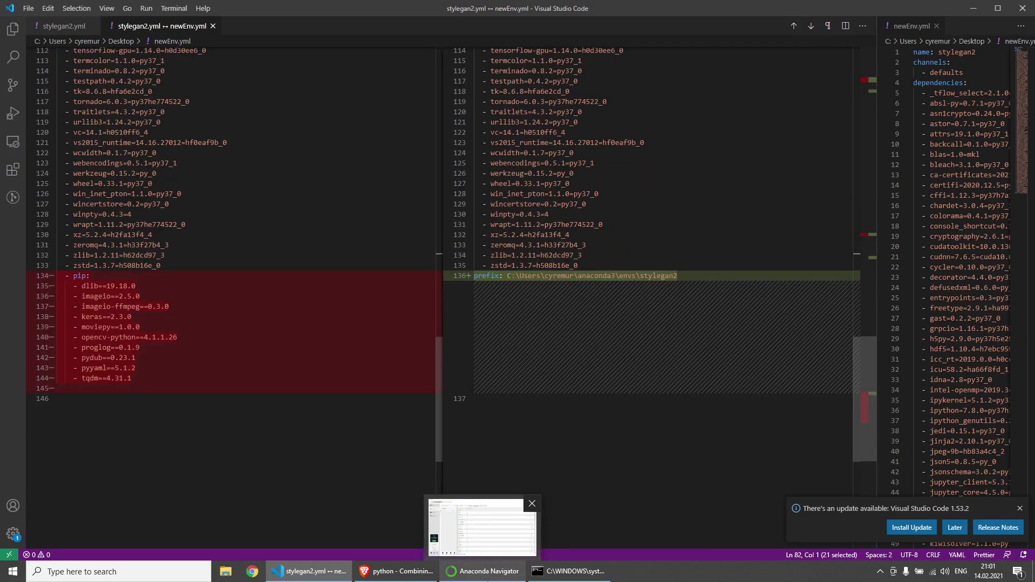
pyautogui.click(571, 571)
pyautogui.click(406, 238)
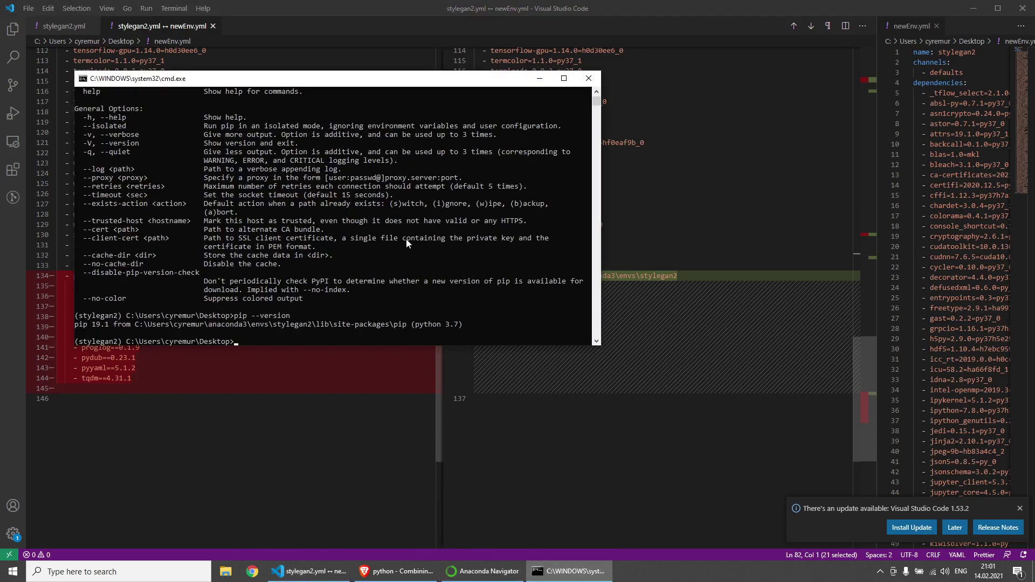
pyautogui.moveTo(385, 83); pyautogui.dragTo(726, 57)
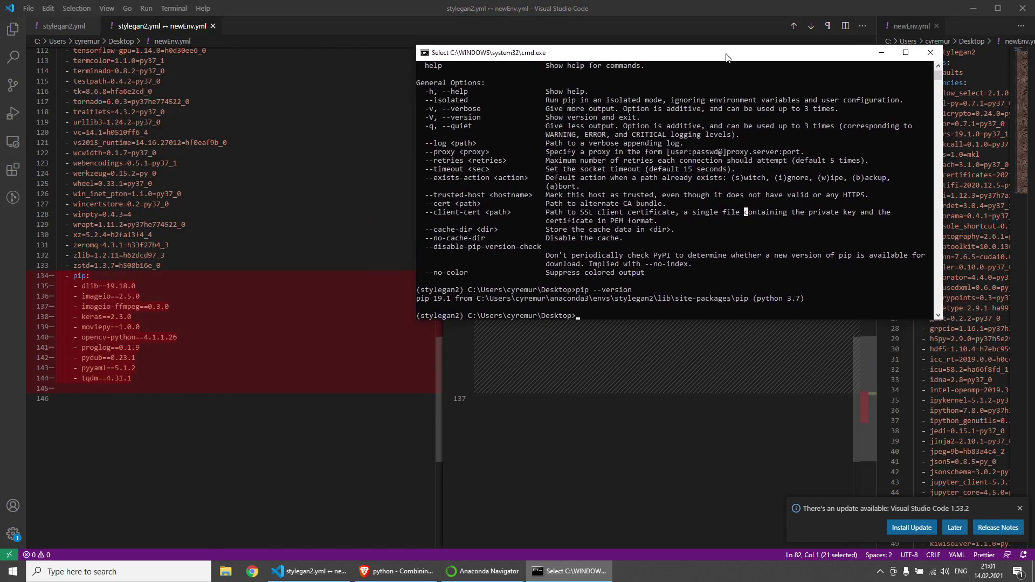
pyautogui.write('jpip in')
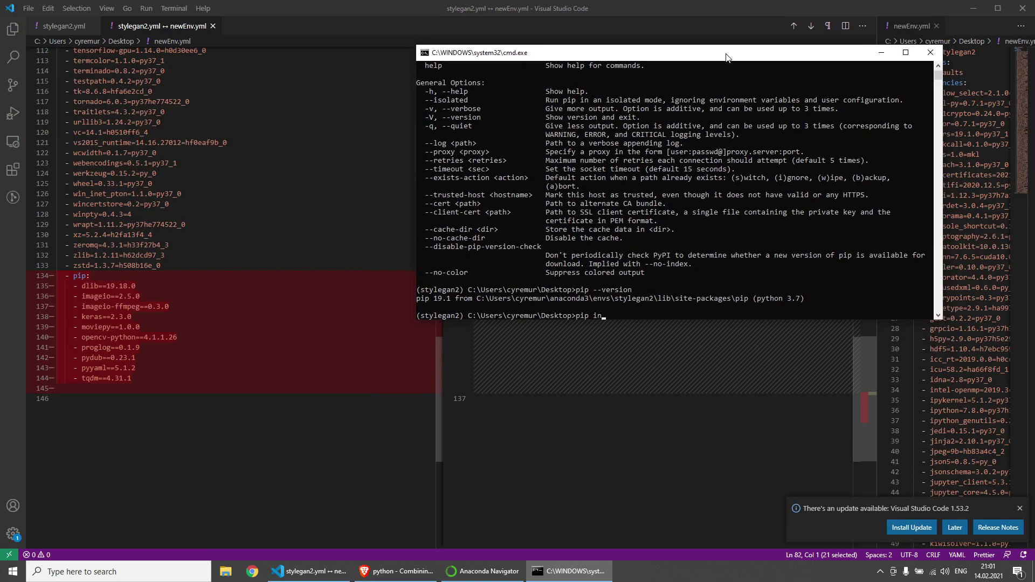
pyautogui.write('stall dlibv==19.18.0')
pyautogui.press('Return')
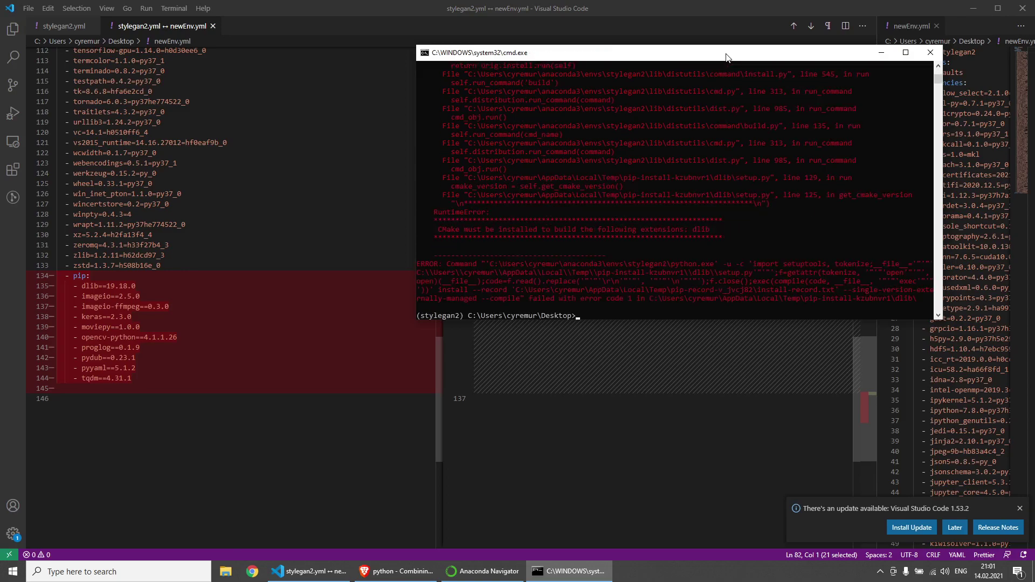
# - Examine the output of the dlib installation and highlight the RuntimeError line about CMake
pyautogui.moveTo(438, 229); pyautogui.dragTo(463, 229)
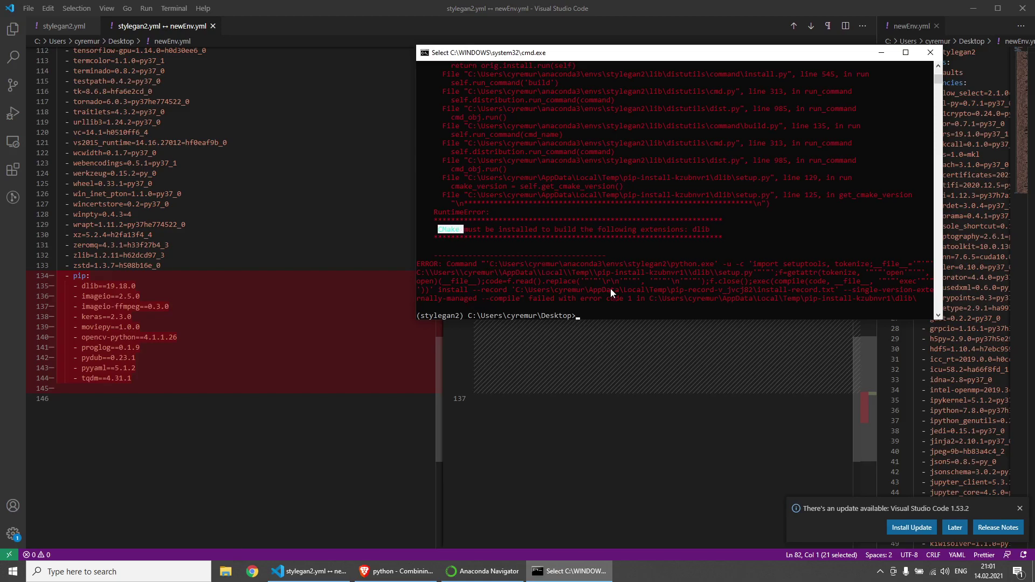
pyautogui.scroll(10, 610, 289)
pyautogui.scroll(10, 613, 290)
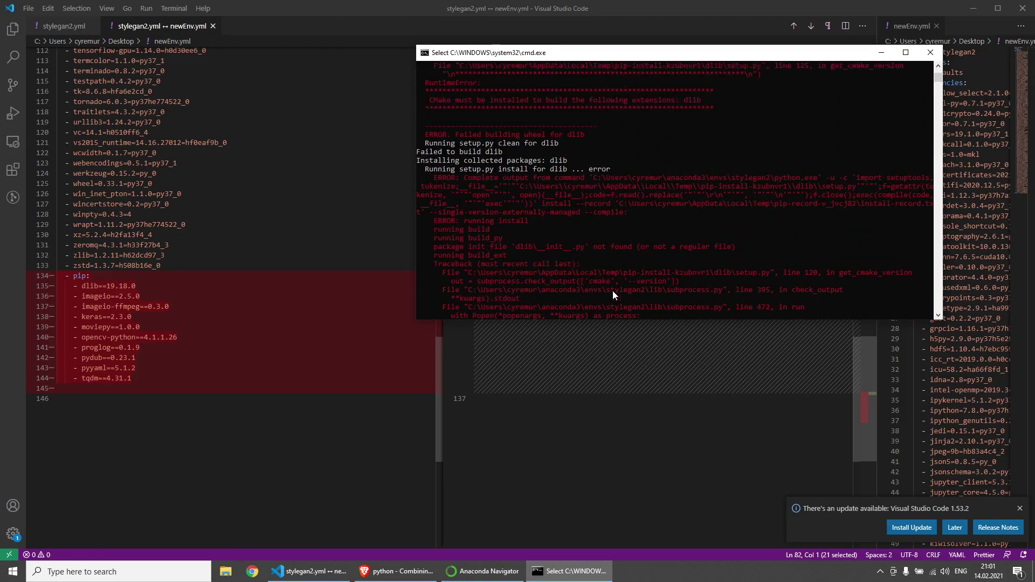
pyautogui.scroll(10, 612, 290)
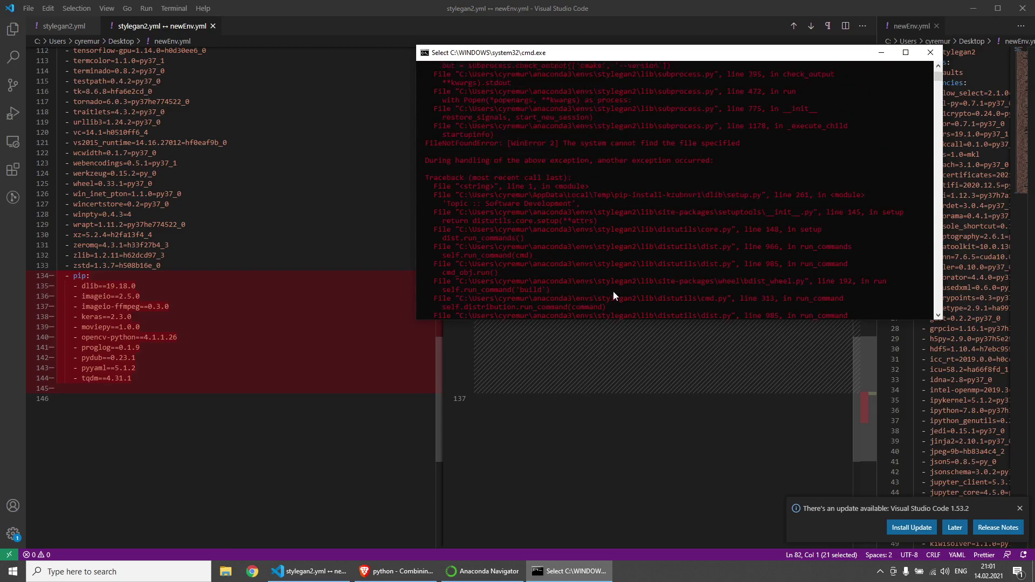
pyautogui.scroll(-10, 613, 294)
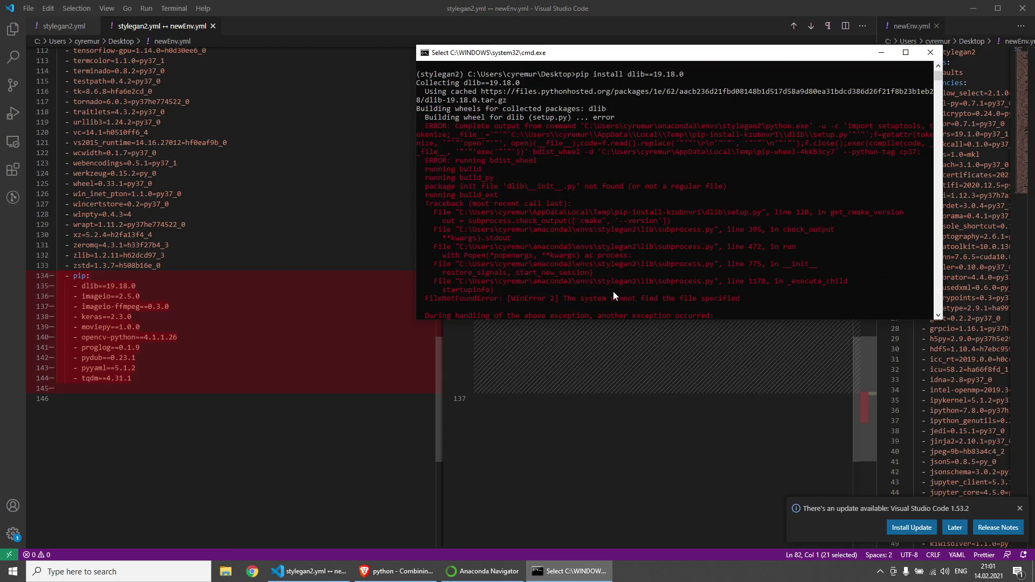
pyautogui.scroll(-10, 613, 291)
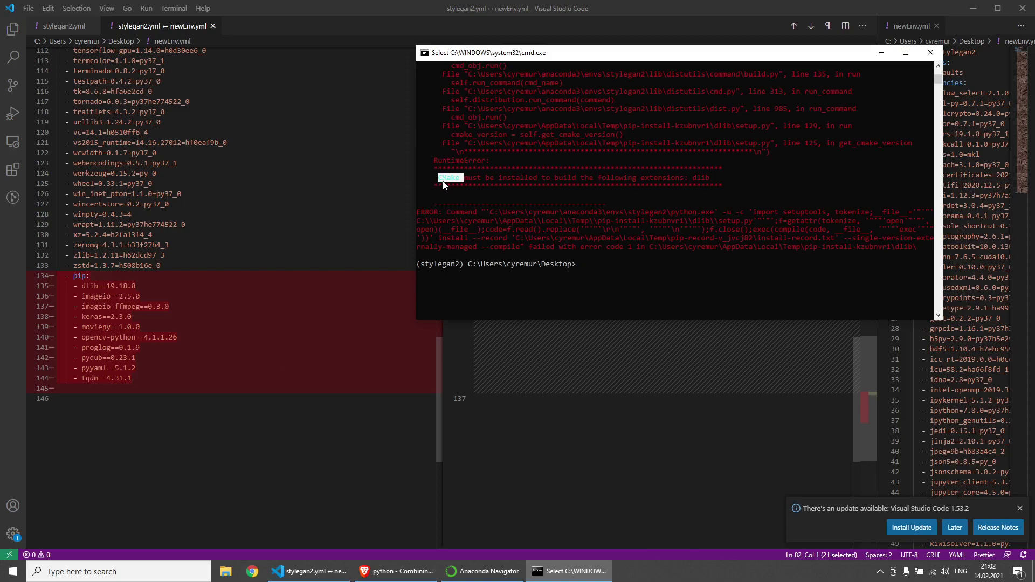
pyautogui.moveTo(439, 178); pyautogui.dragTo(732, 182)
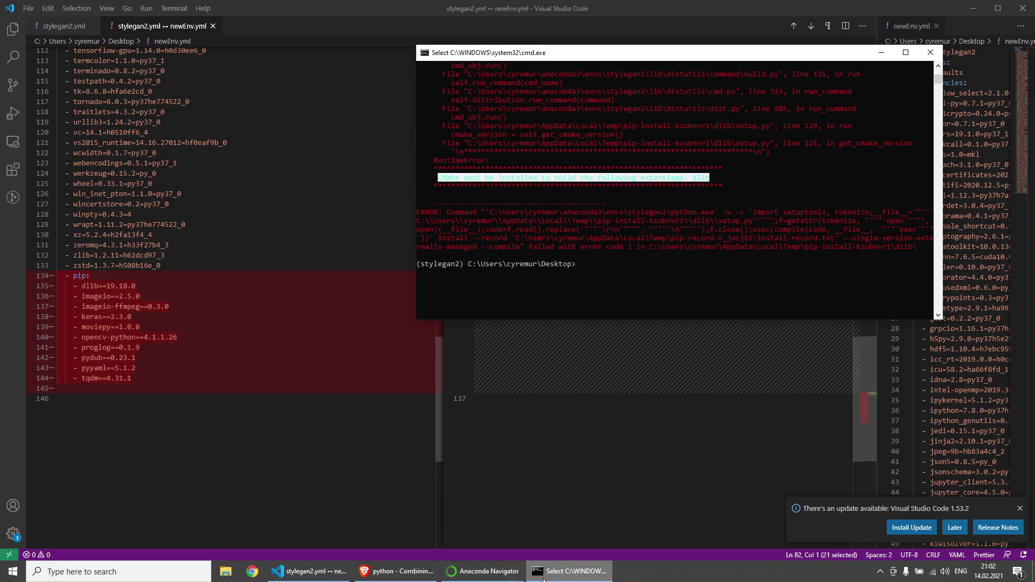
# - Switch to the Brave browser, search for "install cmake windows" in a new tab, and open the cmake.org installation page
pyautogui.click(528, 577)
pyautogui.click(518, 576)
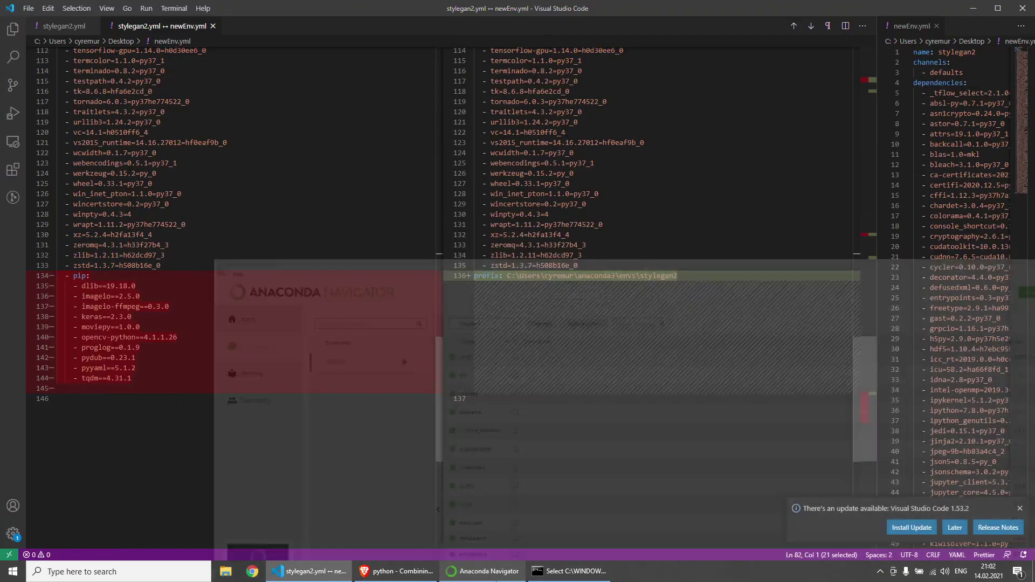
pyautogui.click(518, 576)
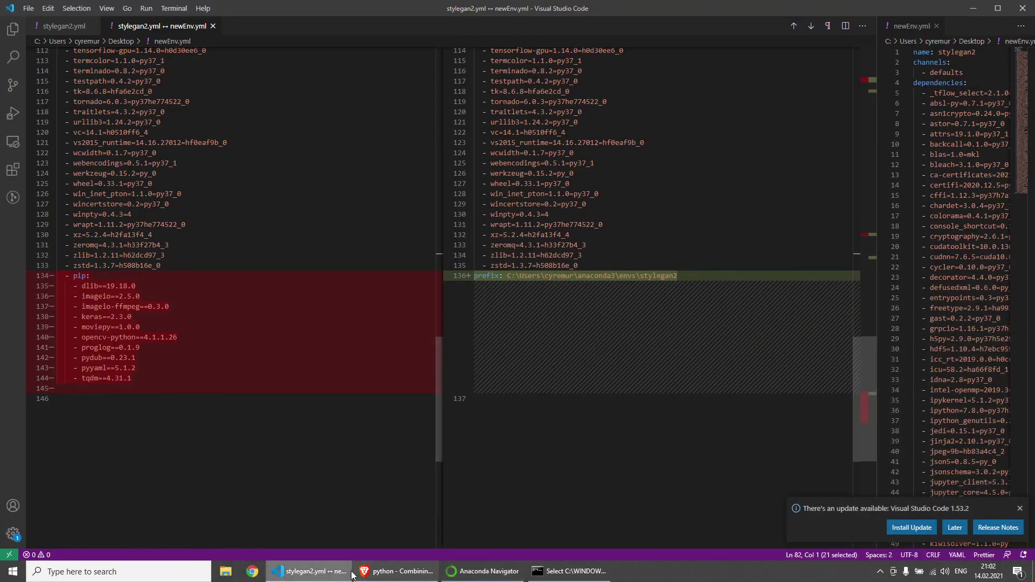
pyautogui.click(416, 577)
pyautogui.hotkey('ctrl', 't')
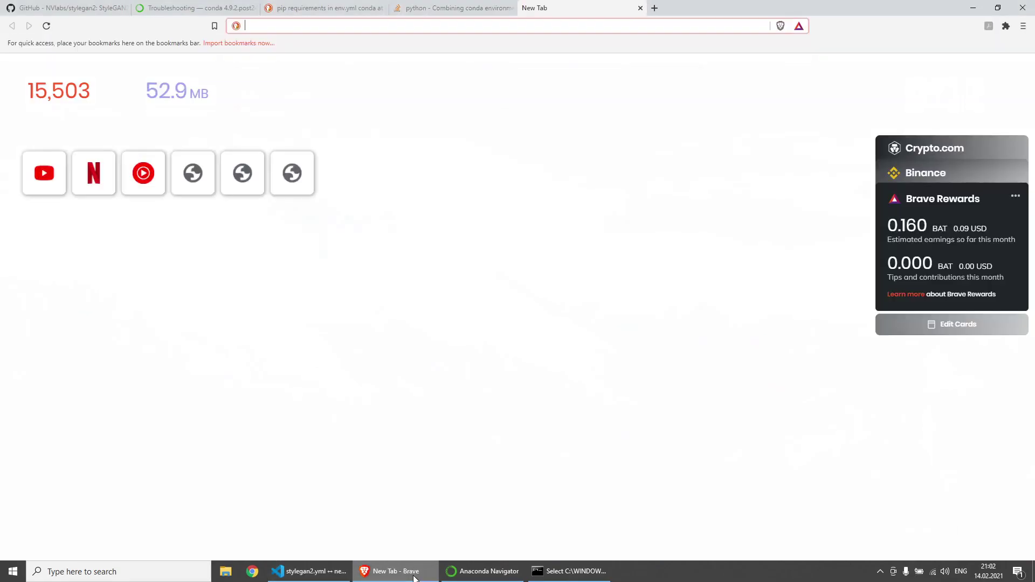
pyautogui.write('install cmake windows')
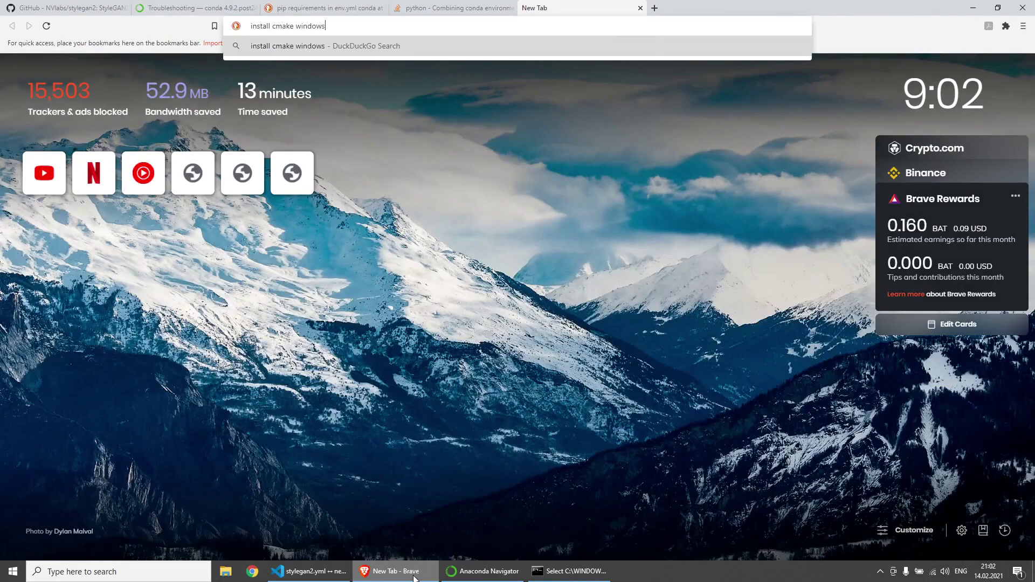
pyautogui.press('Return')
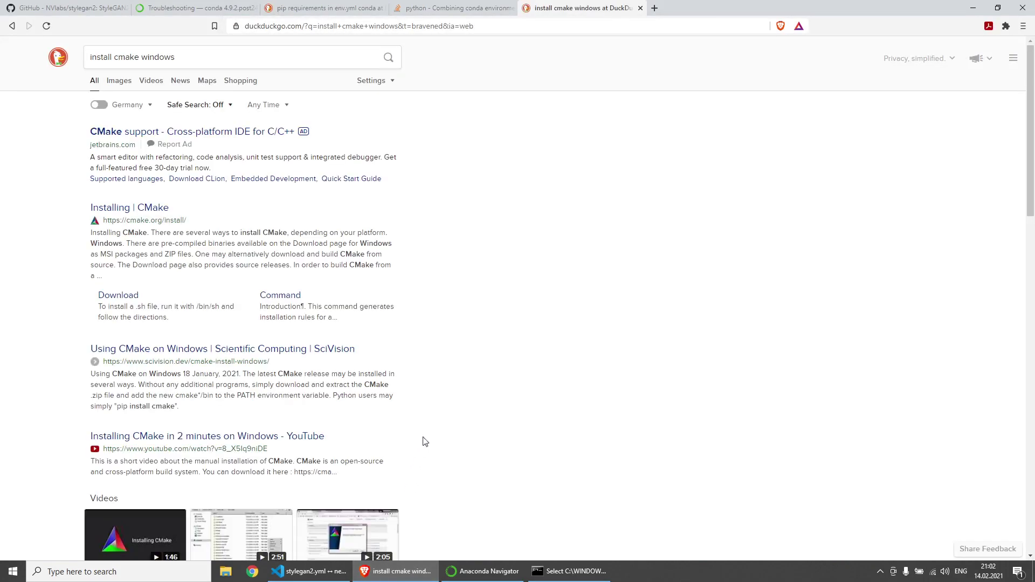
pyautogui.click(162, 209)
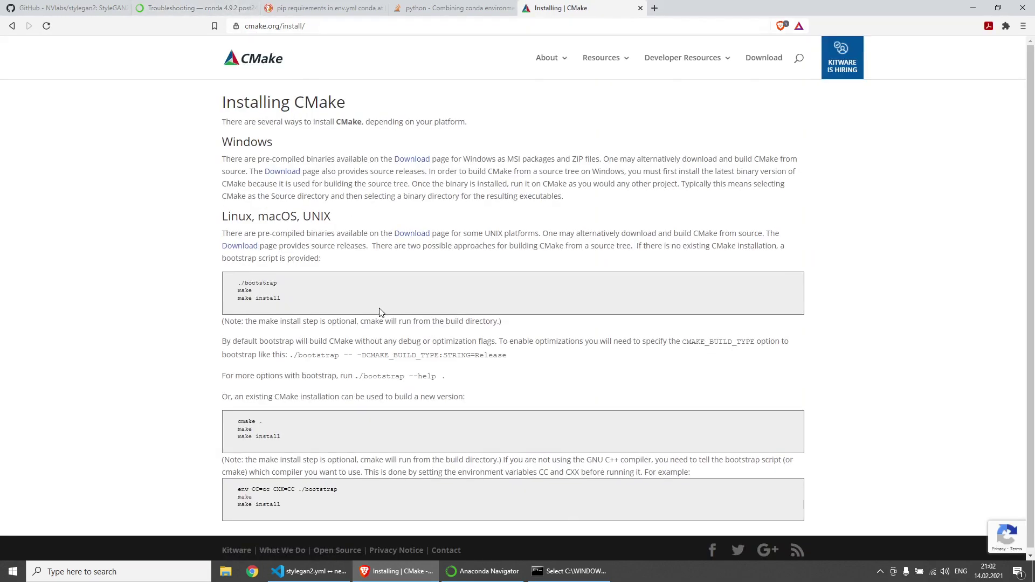
# - Open CMake's download page and save the Windows 64-bit installer cmake-3.19.4-win64-x64.msi to the Downloads folder
pyautogui.click(413, 162)
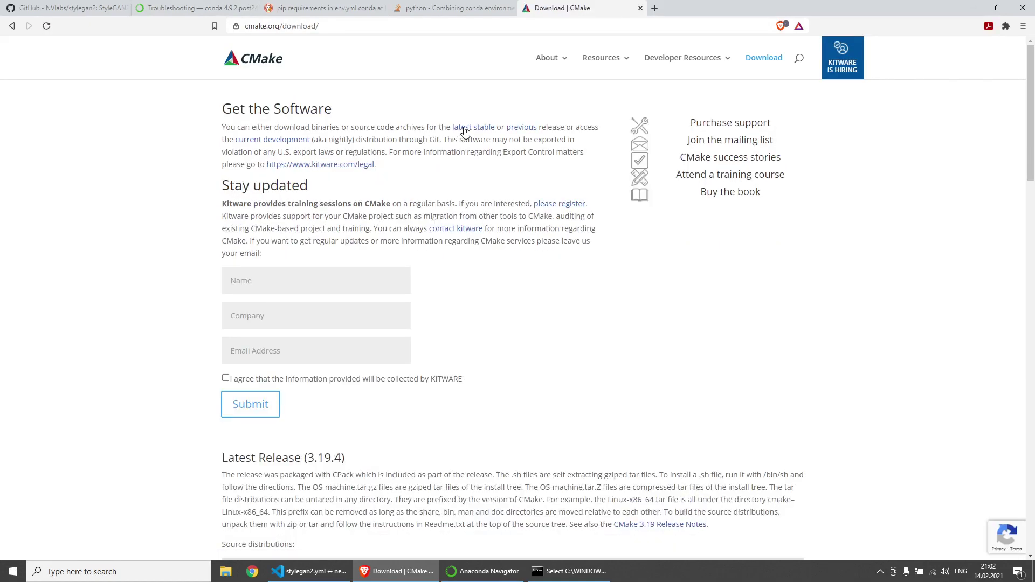
pyautogui.scroll(-7, 460, 132)
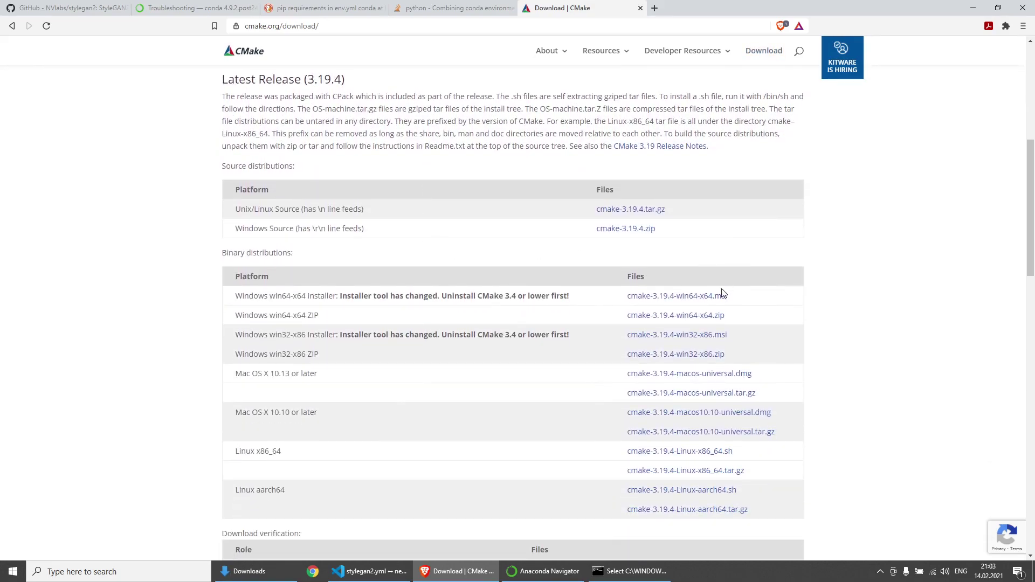
pyautogui.click(710, 300)
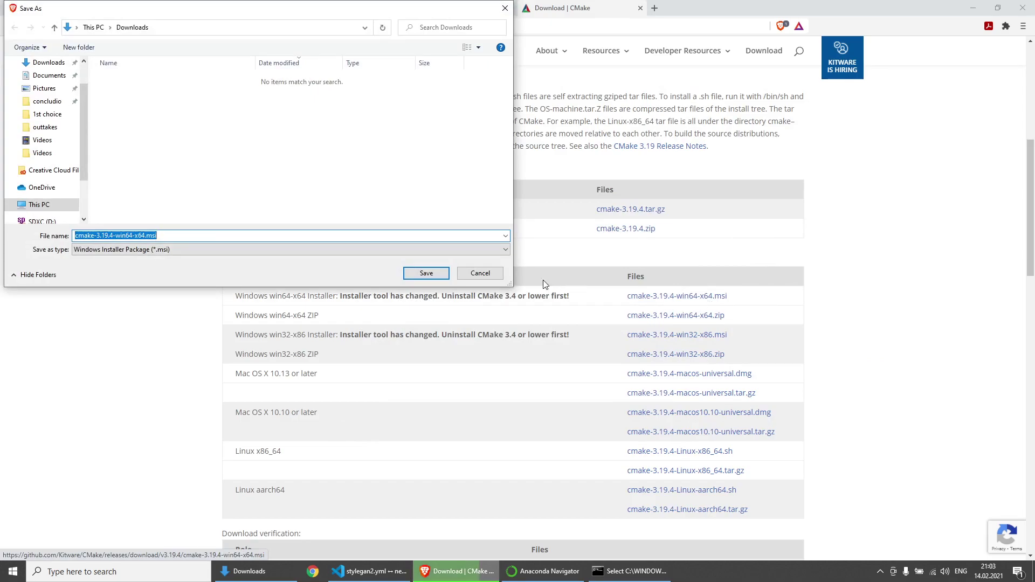
pyautogui.click(426, 274)
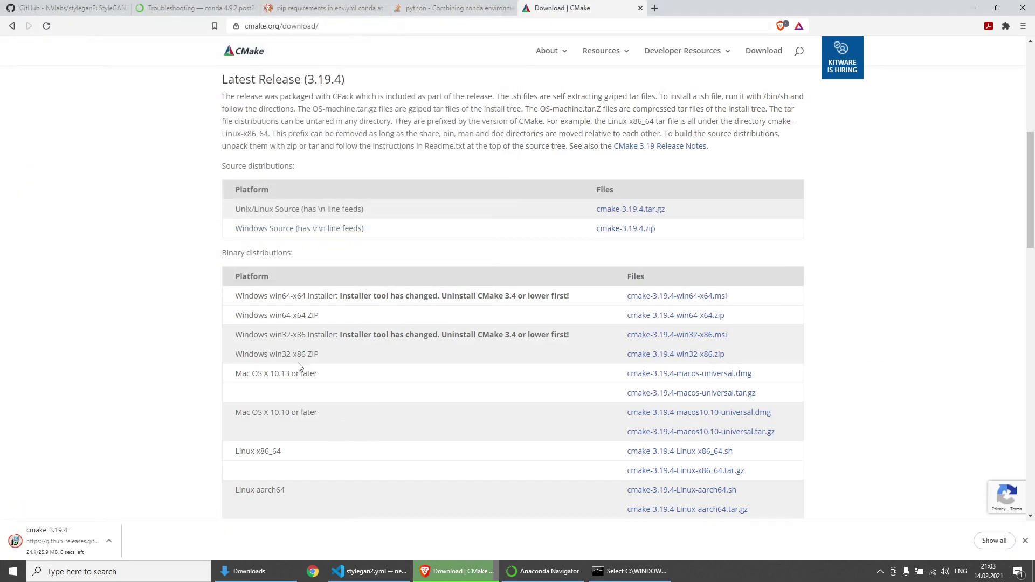
# - Launch the downloaded CMake installer and accept the license agreement in the setup wizard
pyautogui.click(73, 538)
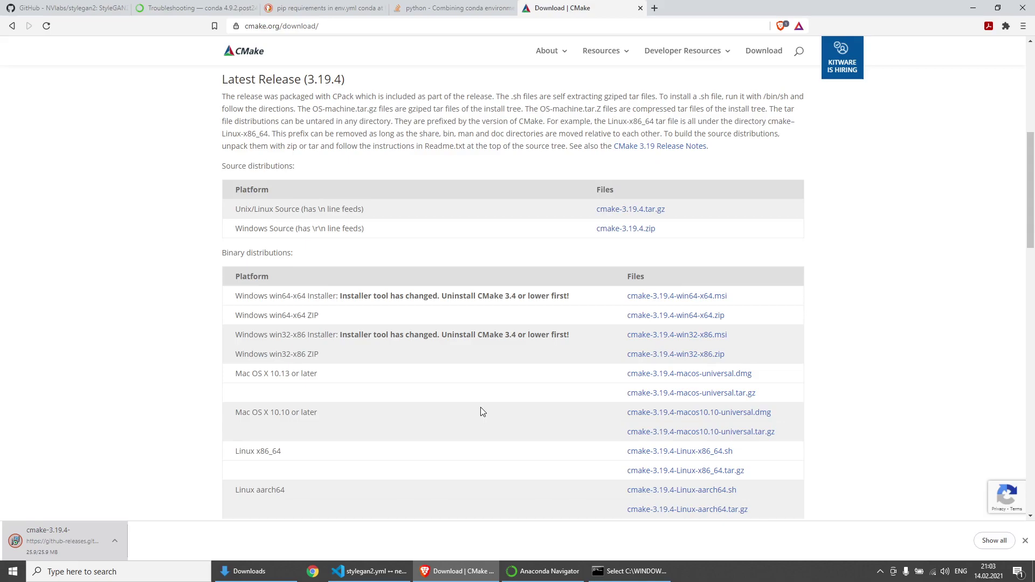
pyautogui.click(80, 555)
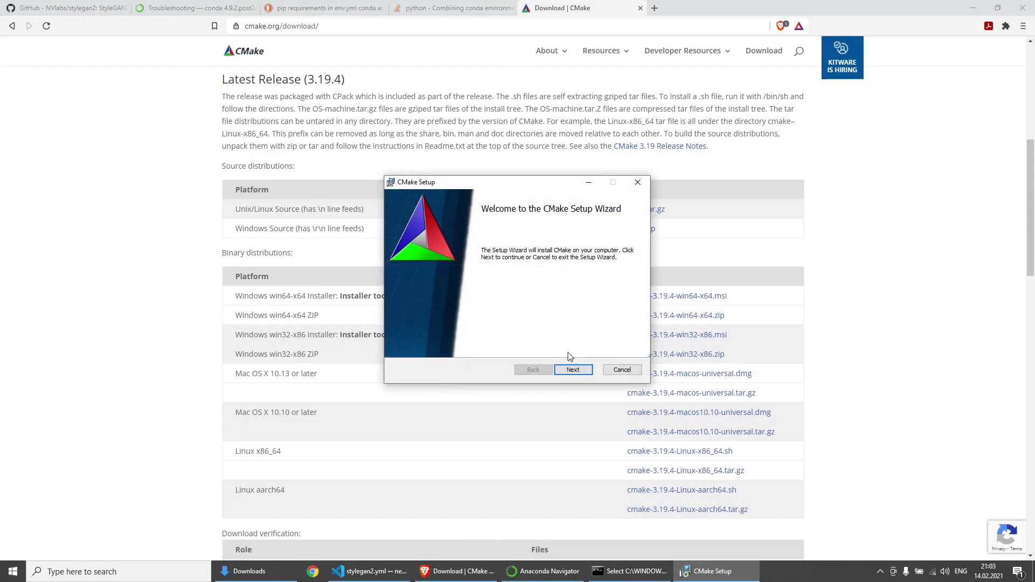
pyautogui.click(572, 370)
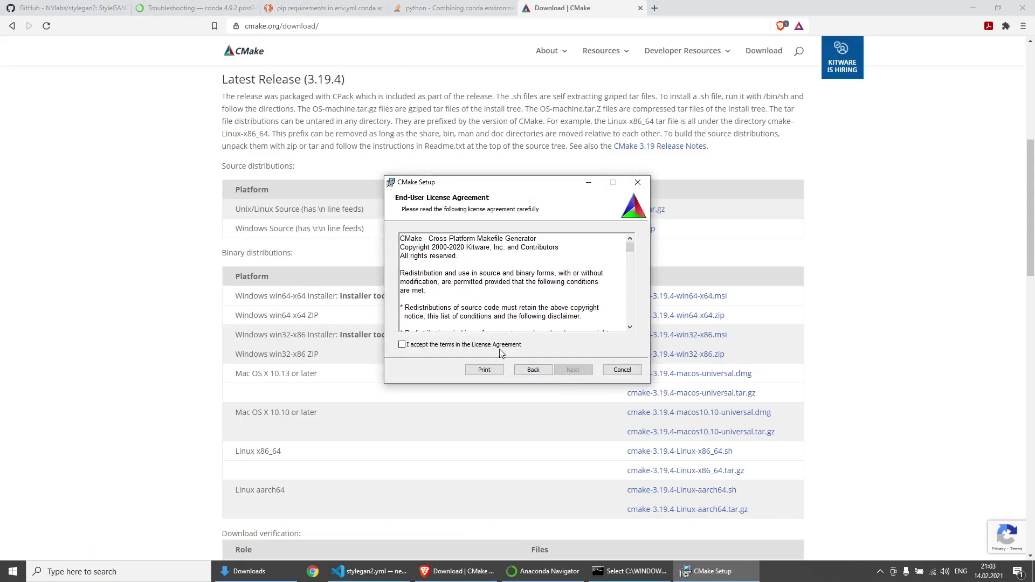
pyautogui.click(499, 346)
pyautogui.click(572, 370)
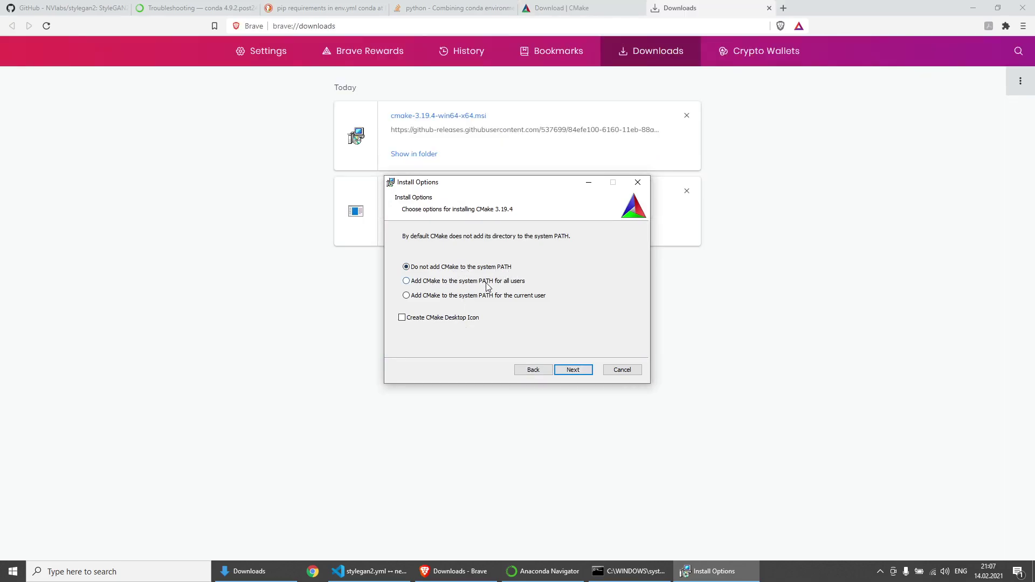
# - Add CMake to the system PATH for all users, install it to C:\Program Files\CMake\, and finish the setup wizard
pyautogui.click(514, 287)
pyautogui.click(579, 371)
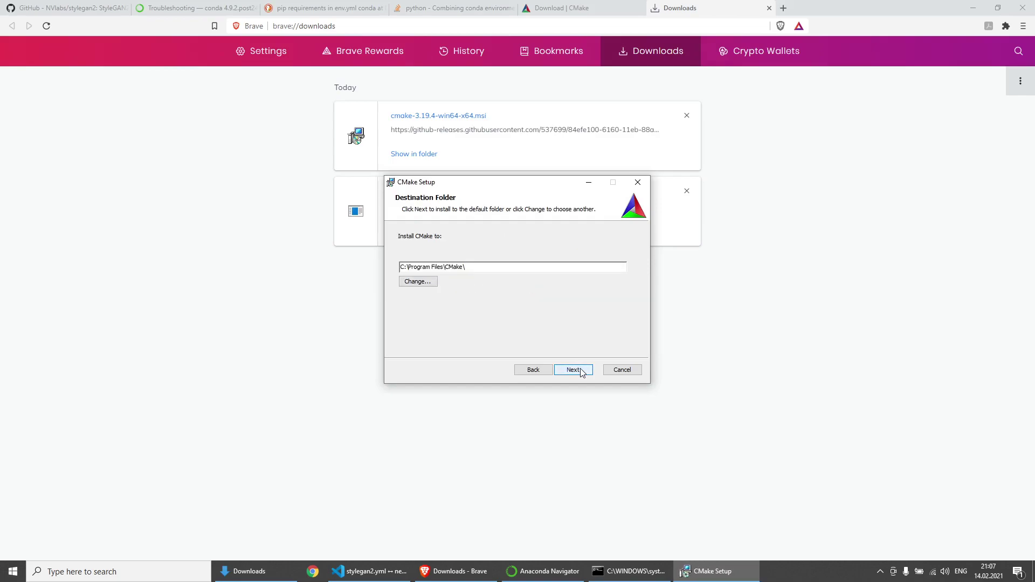
pyautogui.click(573, 370)
pyautogui.click(571, 370)
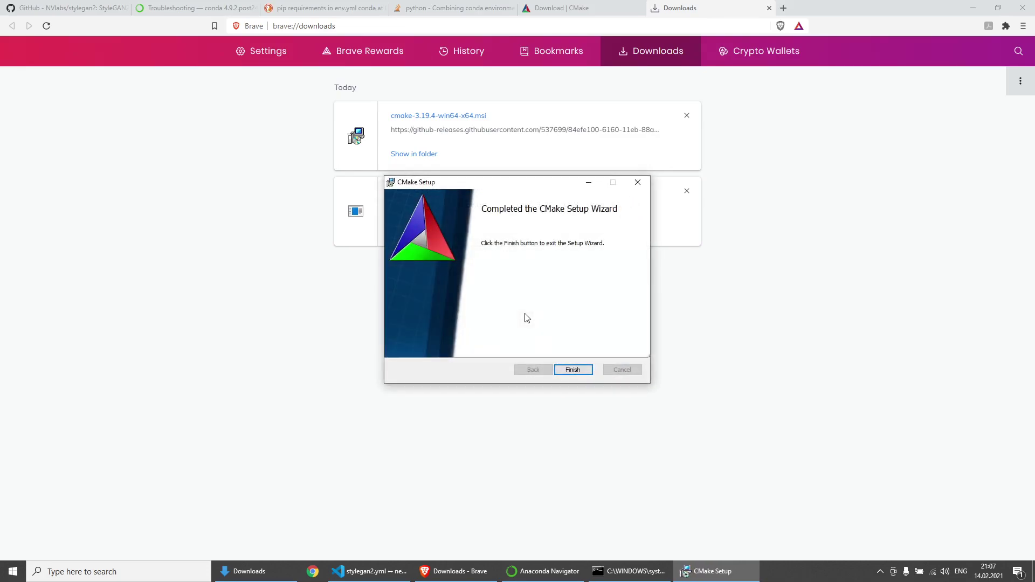
pyautogui.click(582, 372)
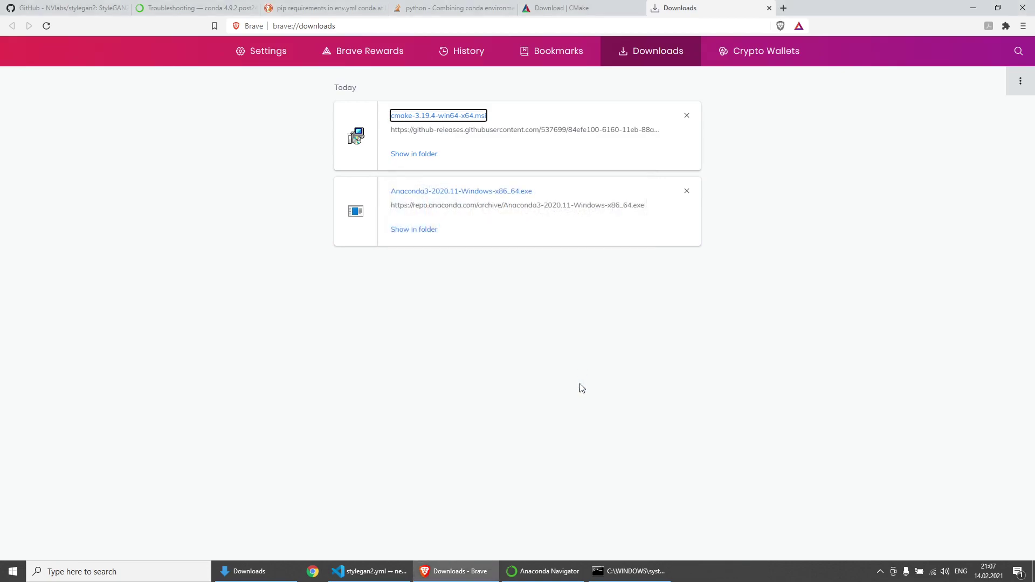
# - Exit the old stylegan2 terminal and open a new terminal for the stylegan2 environment from Anaconda Navigator
pyautogui.click(615, 572)
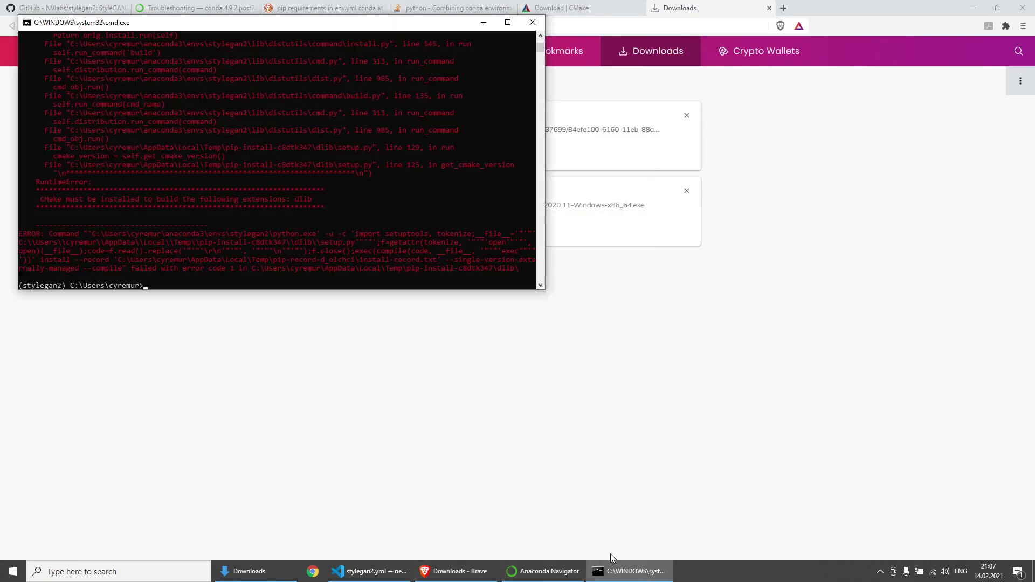
pyautogui.write('exit')
pyautogui.press('Return')
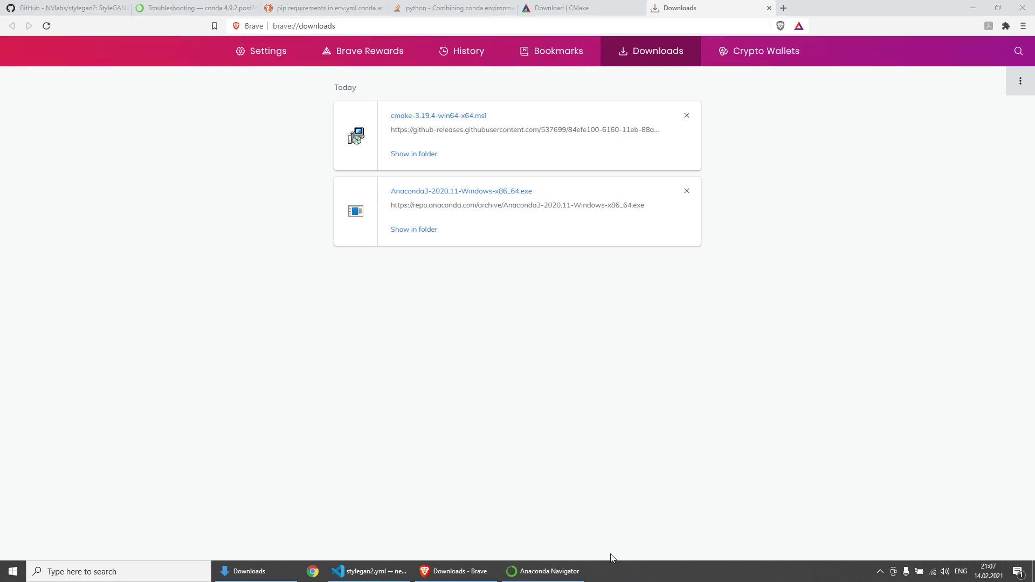
pyautogui.click(564, 577)
pyautogui.click(234, 126)
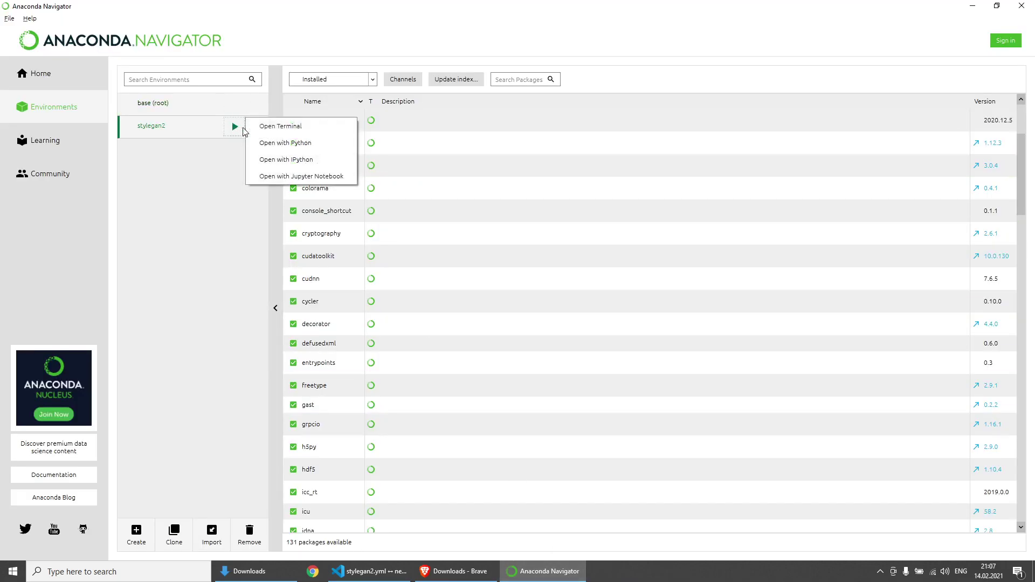
pyautogui.click(264, 128)
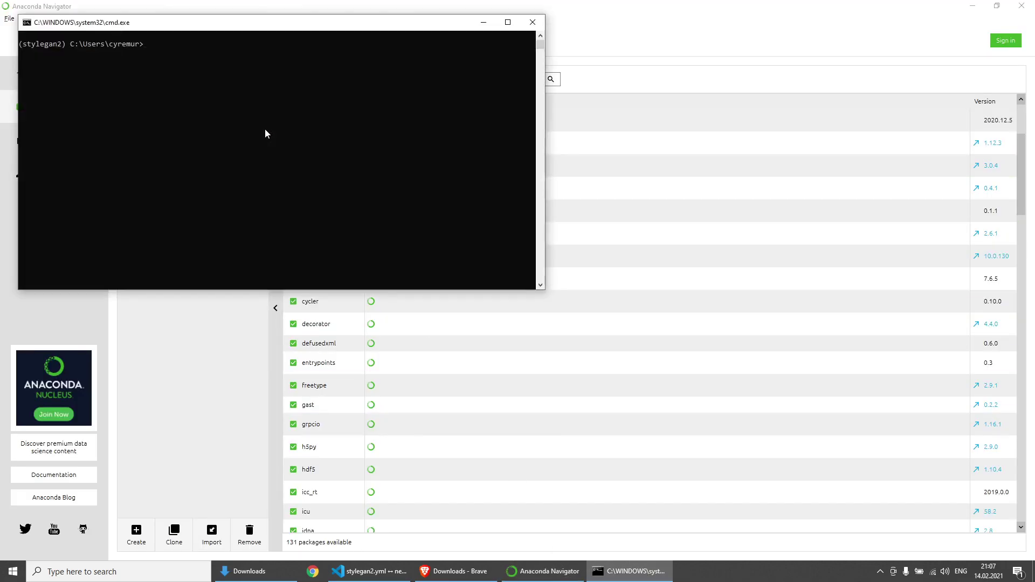
# - Try to install dlib with pip in the stylegan2 terminal and read through the output
pyautogui.write('pip install dlib')
pyautogui.press('Return')
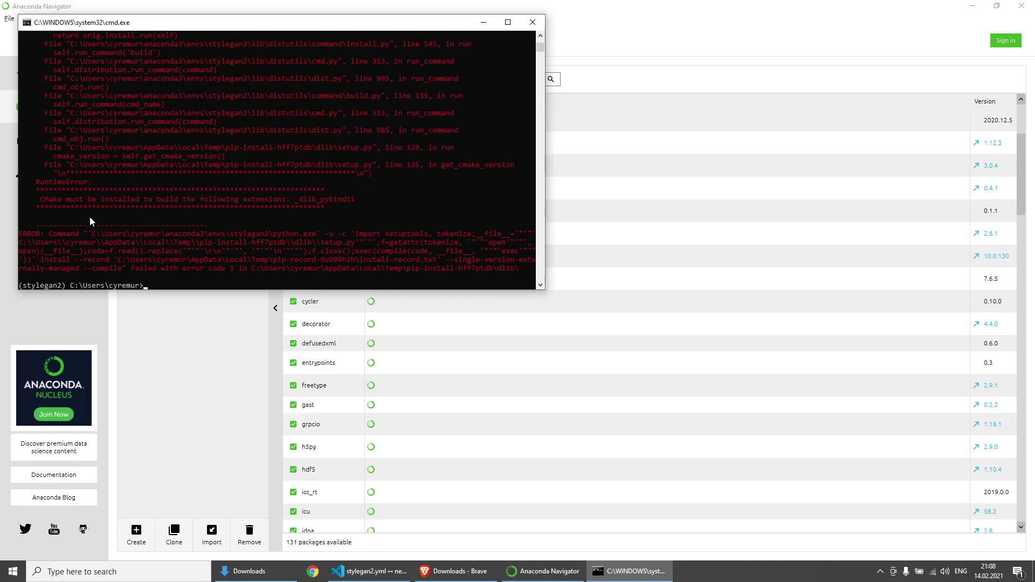
pyautogui.scroll(6, 89, 216)
pyautogui.scroll(-5, 90, 219)
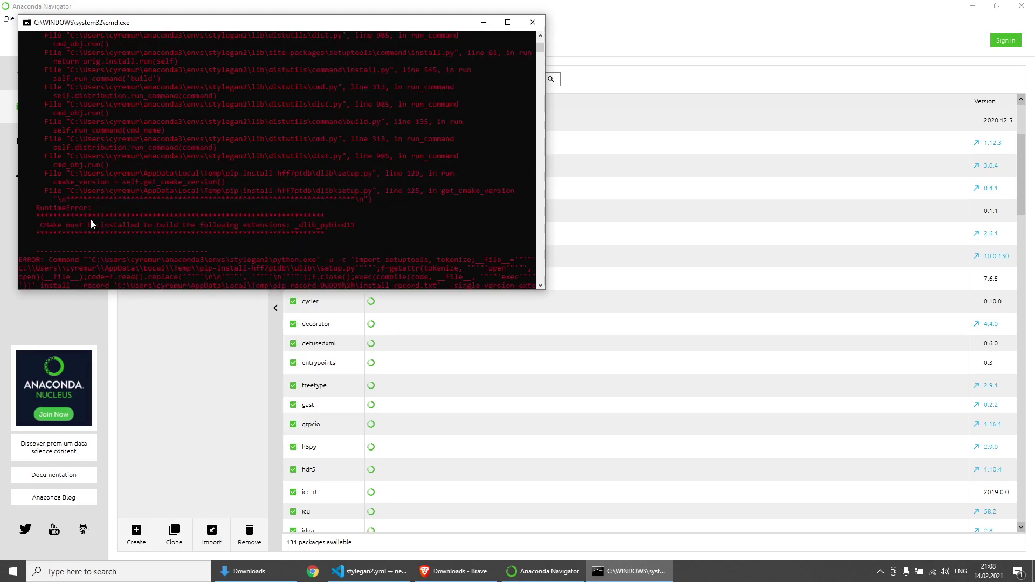
pyautogui.scroll(-3, 92, 220)
pyautogui.scroll(1, 102, 220)
pyautogui.click(185, 217)
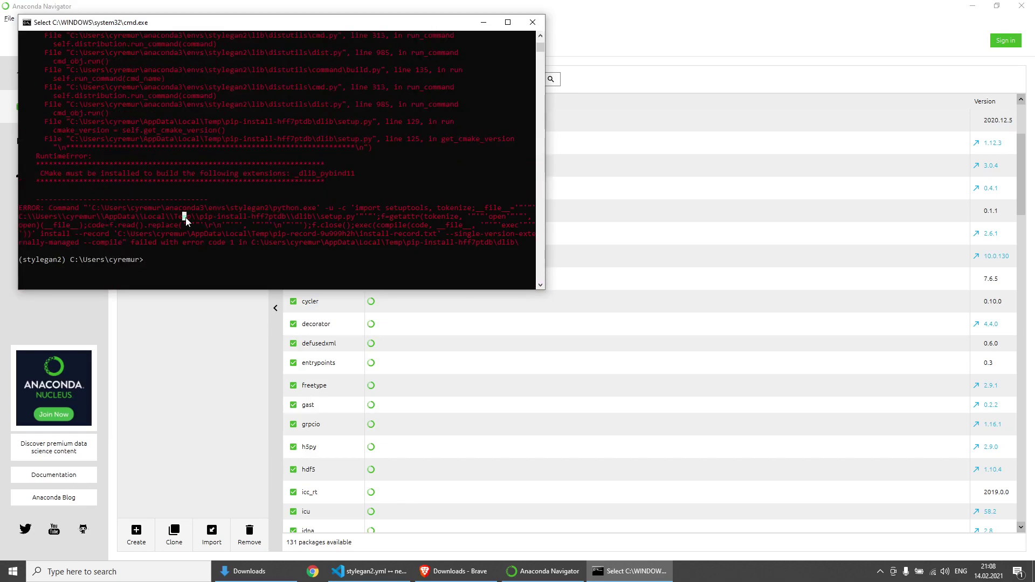
# - Run cmake in the stylegan2 terminal to check whether the command is available there
pyautogui.press('Escape')
pyautogui.write('cmake')
pyautogui.press('Return')
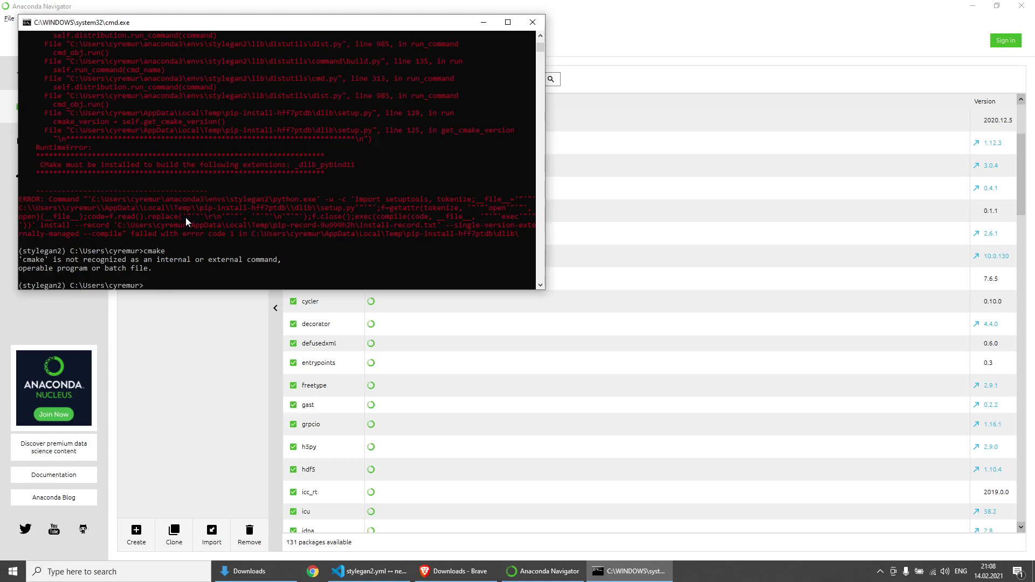
# - Open Windows PowerShell and run cmake there to check the installation
pyautogui.press('super')
pyautogui.write('powershell')
pyautogui.press('Return')
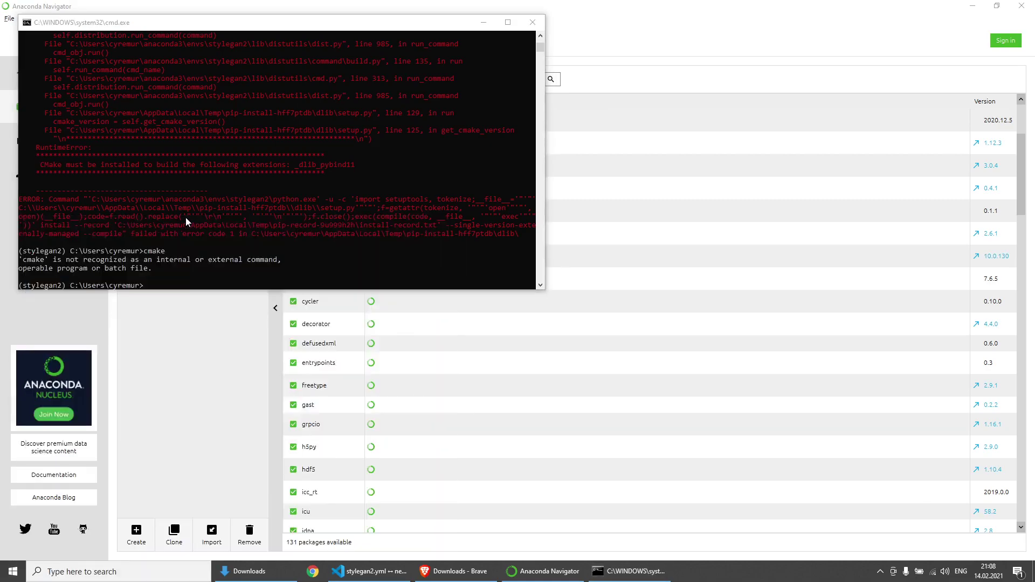
pyautogui.write('cmake')
pyautogui.press('Return')
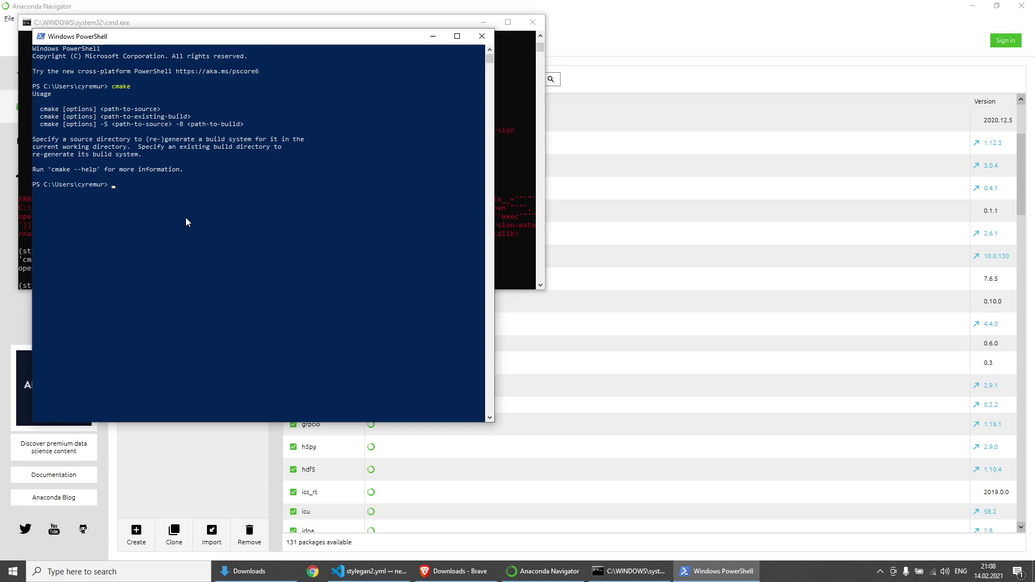
# - Open a regular Windows Command Prompt and run cmake in it as a comparison
pyautogui.press('super')
pyautogui.write('cmd')
pyautogui.press('Return')
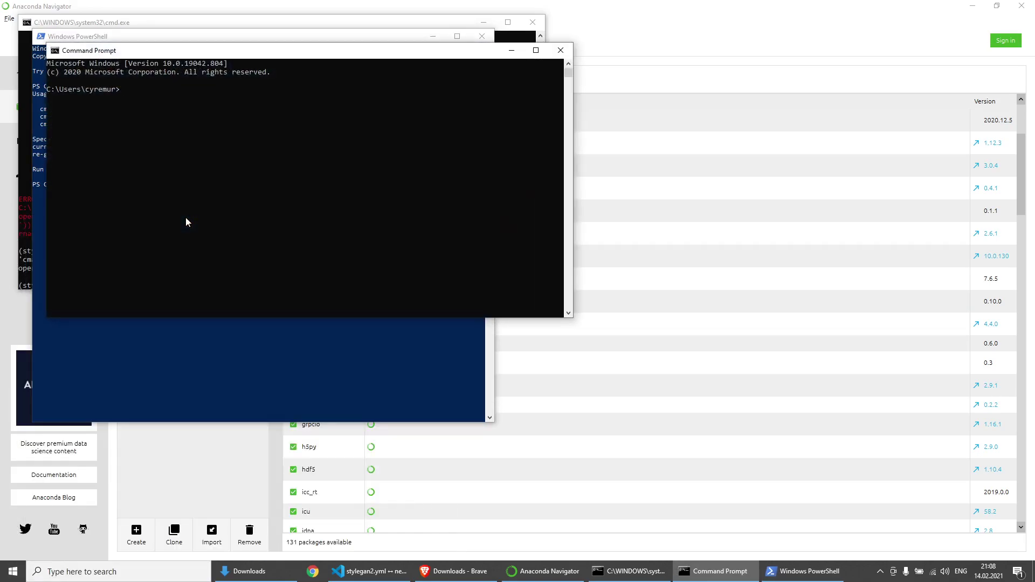
pyautogui.write('cmake')
pyautogui.press('Return')
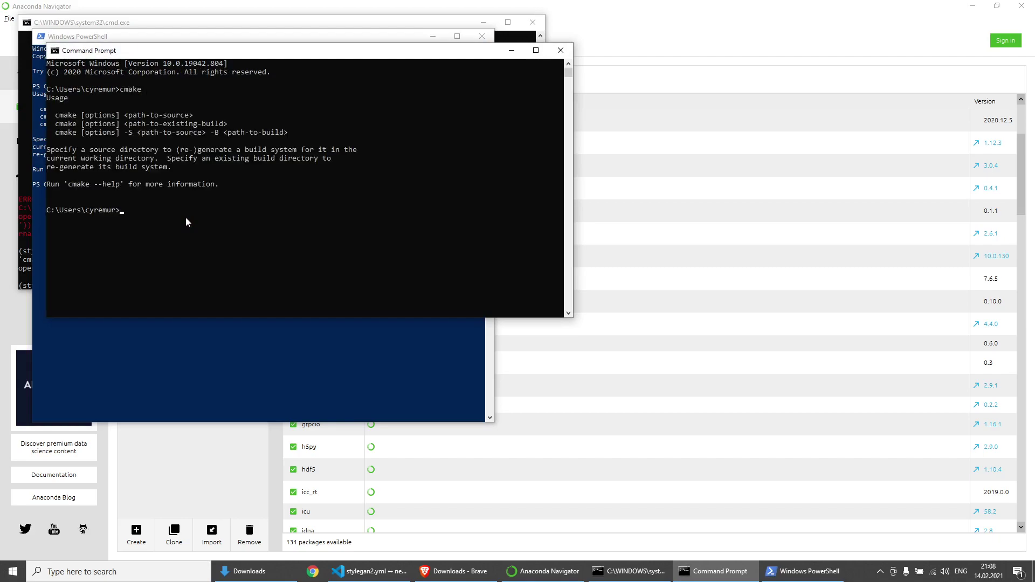
# - Return to the stylegan2 terminal and test the cmake command again
pyautogui.click(164, 21)
pyautogui.write('cmake')
pyautogui.press('Return')
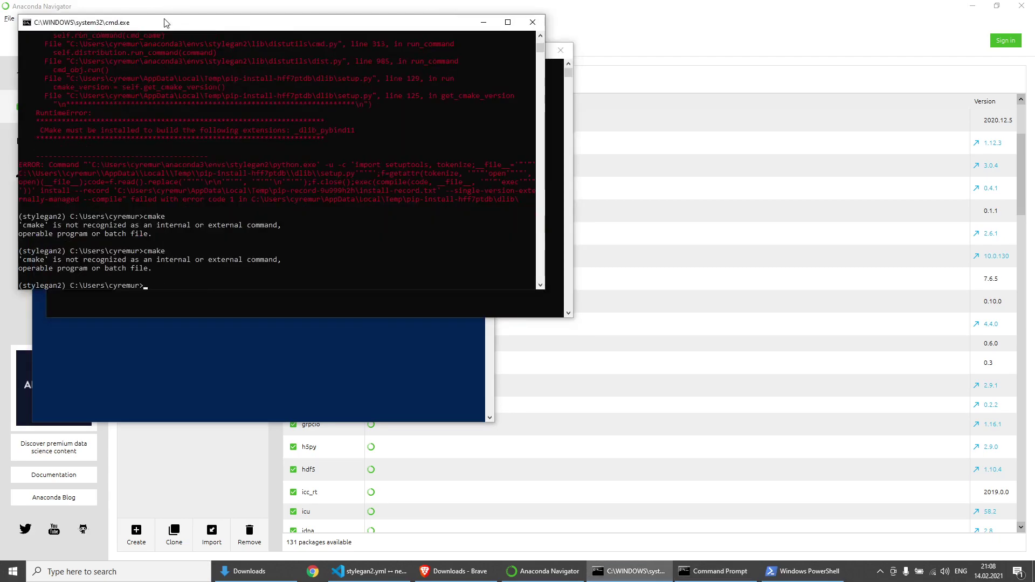
# - Close all three terminal windows and quit Anaconda Navigator, setting its quit confirmation not to show again
pyautogui.click(532, 22)
pyautogui.click(560, 50)
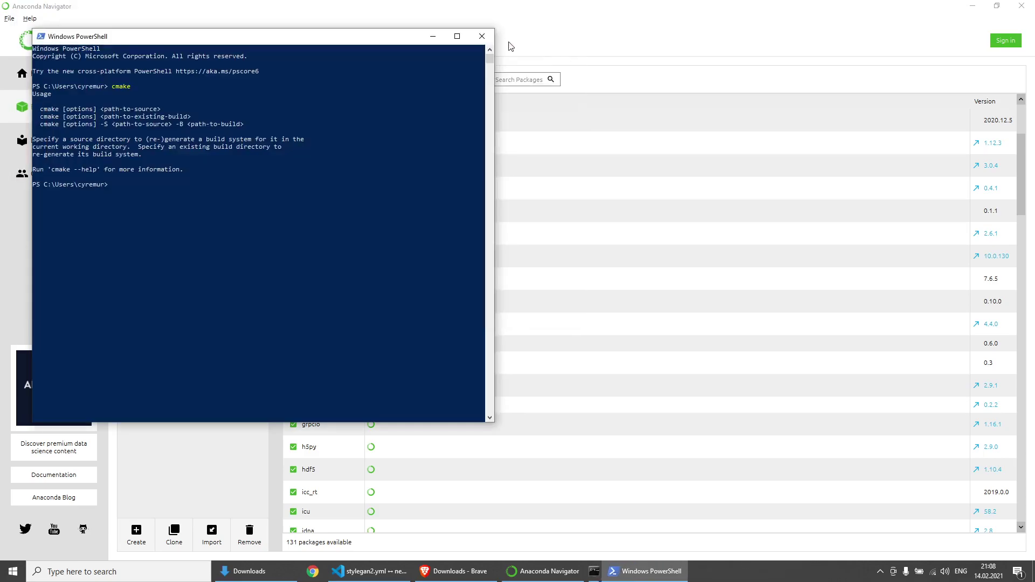
pyautogui.click(482, 36)
pyautogui.click(1021, 6)
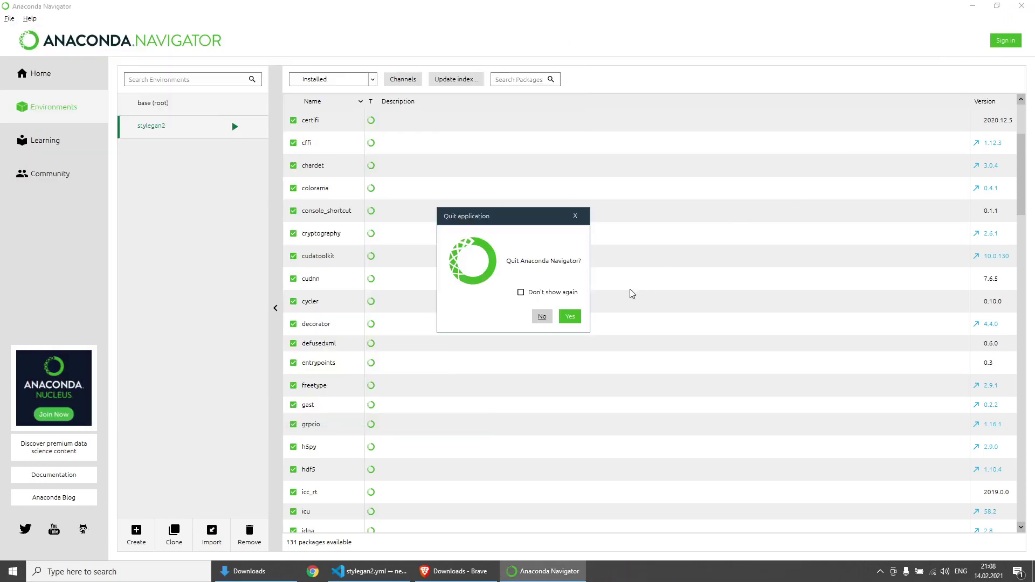
pyautogui.click(521, 292)
pyautogui.click(570, 317)
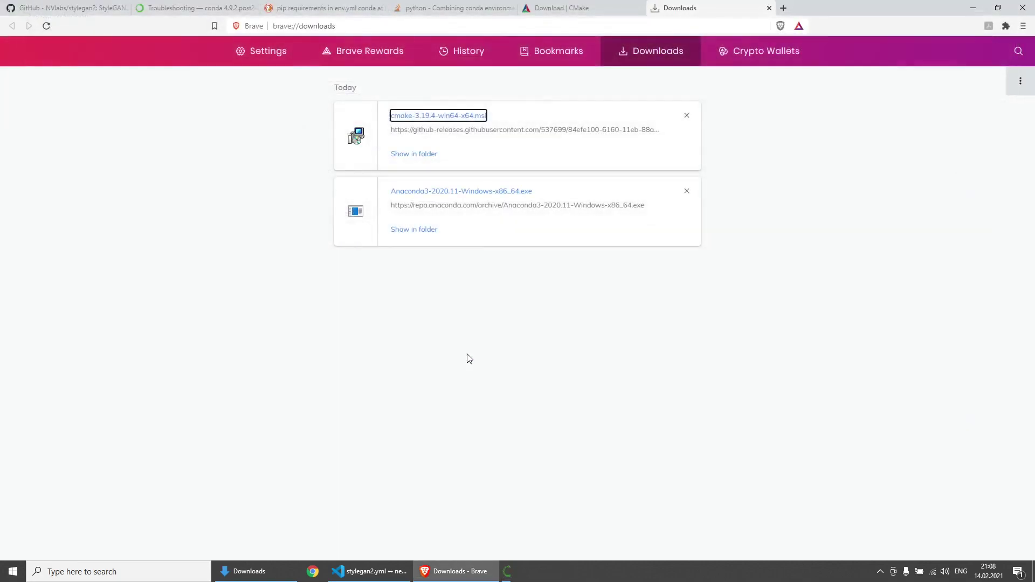
# - Relaunch Anaconda Navigator and bring its window to the front
pyautogui.press('super')
pyautogui.write('ana')
pyautogui.press('Return')
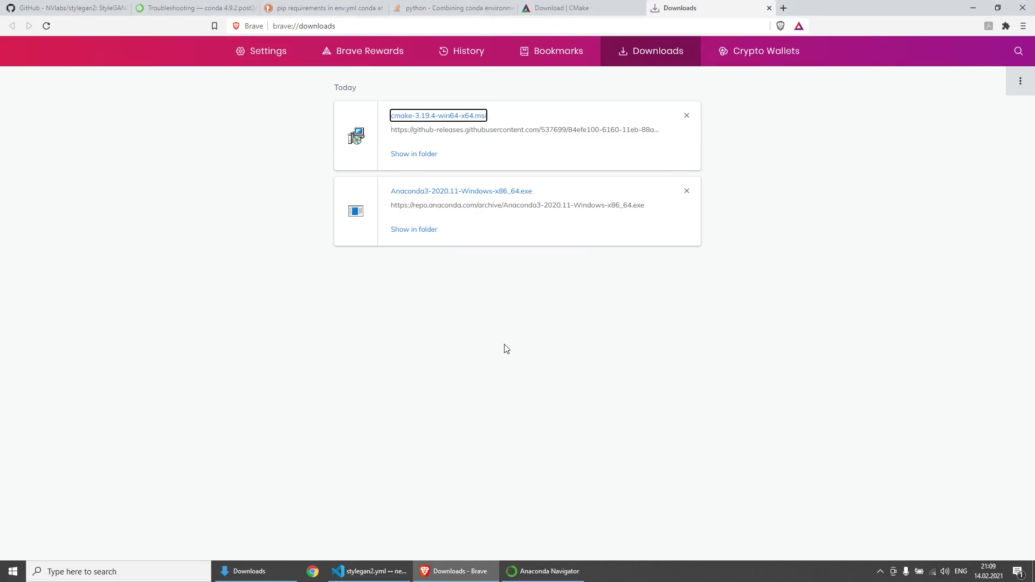
pyautogui.click(545, 571)
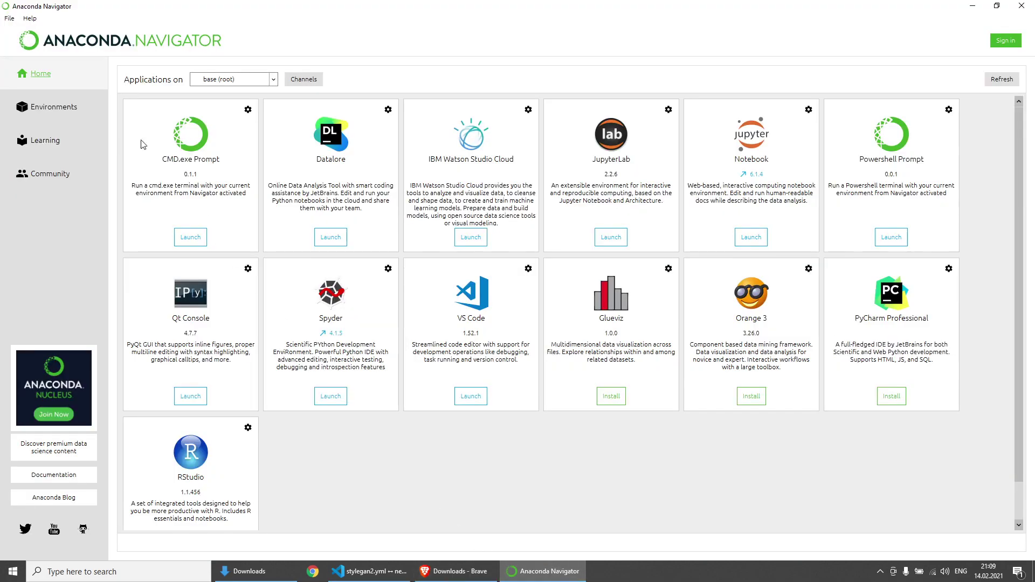
# - Launch the CMD.exe Prompt on base (root) and activate the stylegan2 environment with conda
pyautogui.click(190, 237)
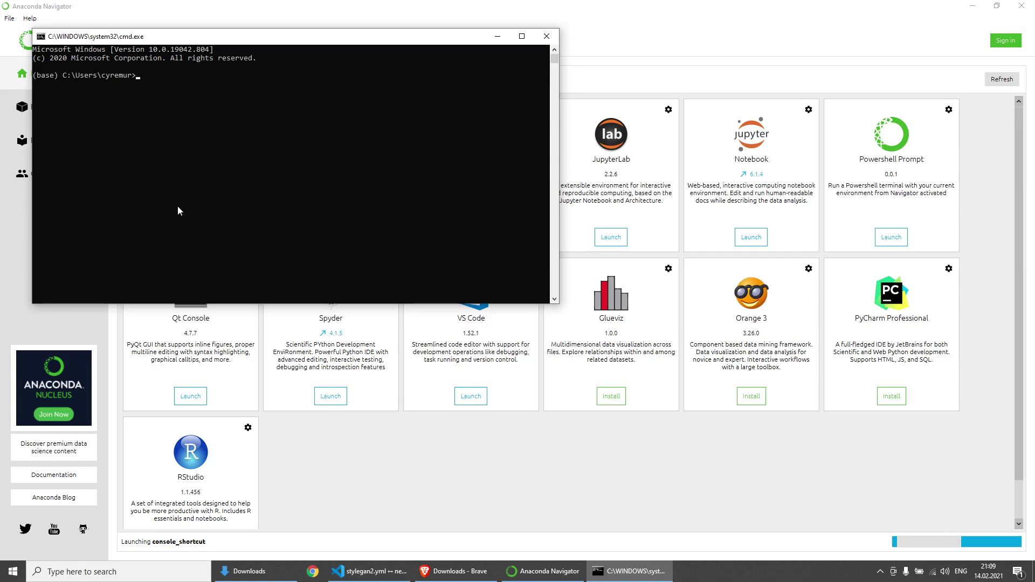
pyautogui.write('conda a')
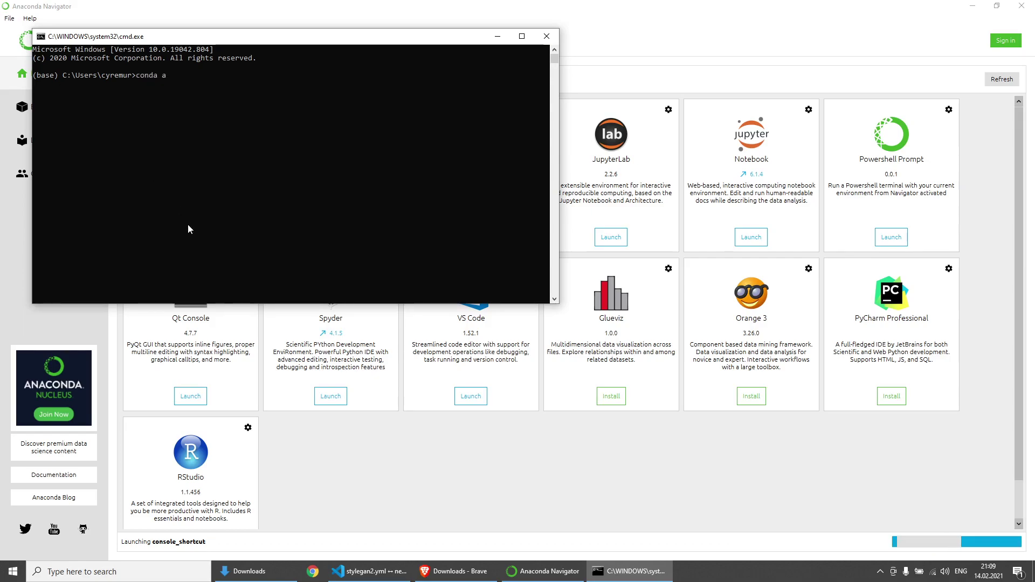
pyautogui.write('ctivate stylegan2')
pyautogui.press('Return')
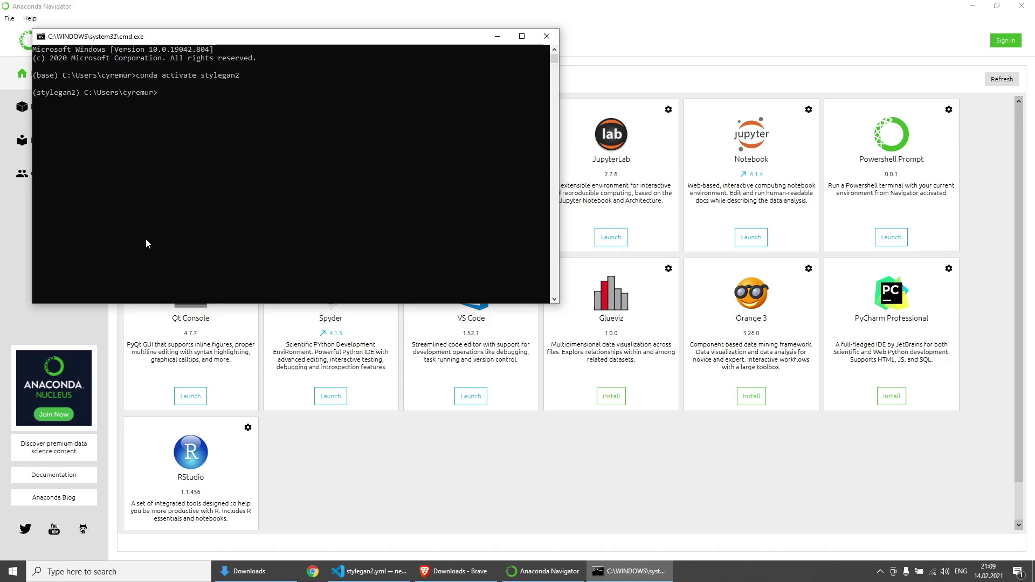
# - Try installing dlib with pip in the newly activated stylegan2 environment and abort the wheel build
pyautogui.write('pip install dlib')
pyautogui.press('Return')
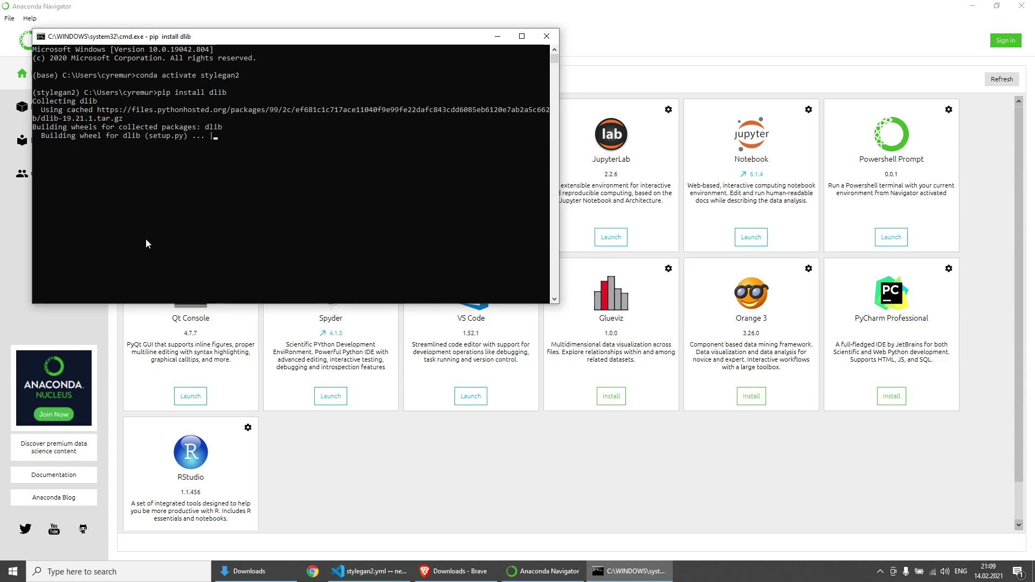
pyautogui.hotkey('ctrl', 'c')
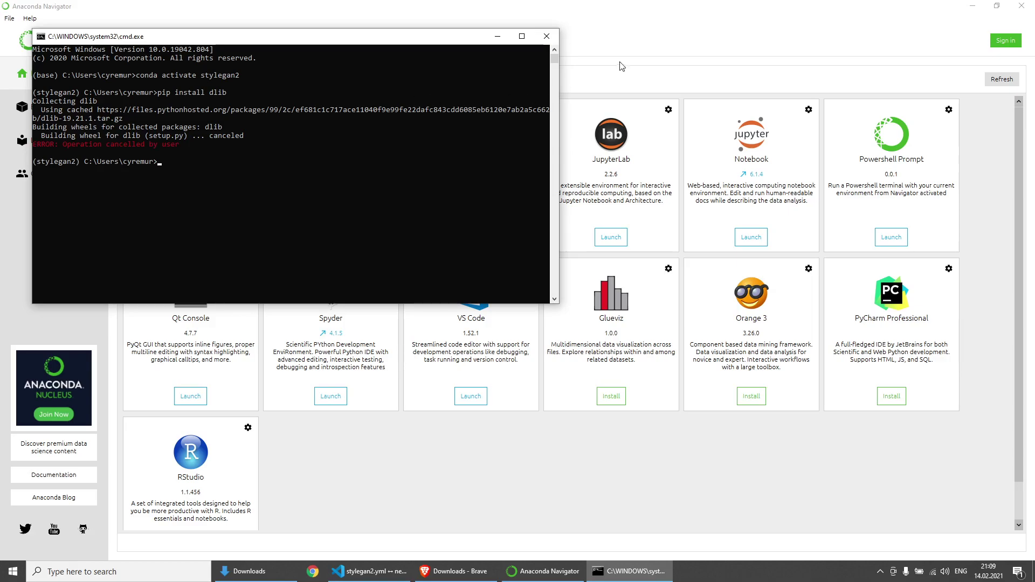
# - Close the terminal and remove the stylegan2 environment in Anaconda Navigator
pyautogui.click(548, 38)
pyautogui.click(88, 105)
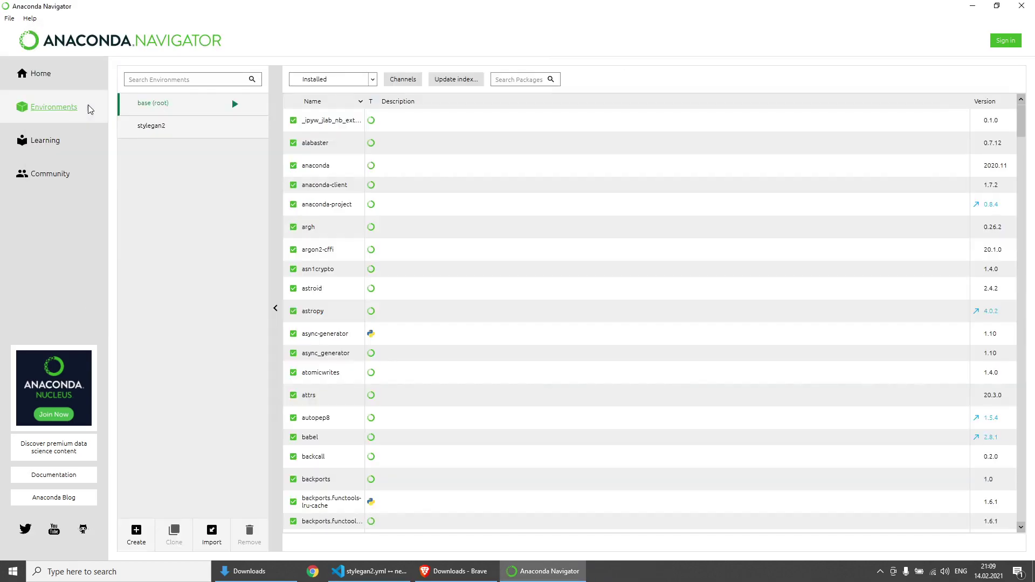
pyautogui.click(180, 134)
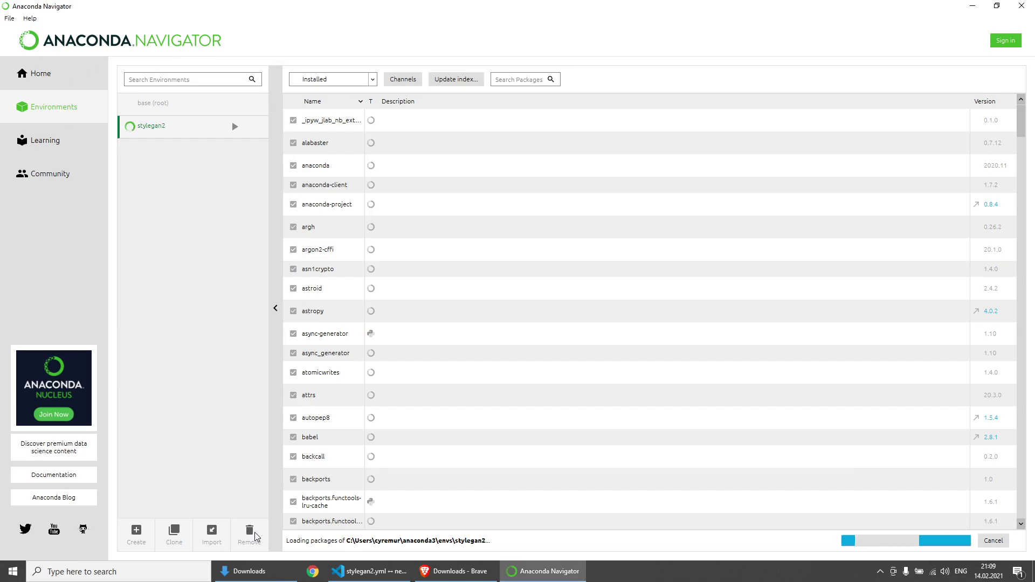
pyautogui.click(250, 537)
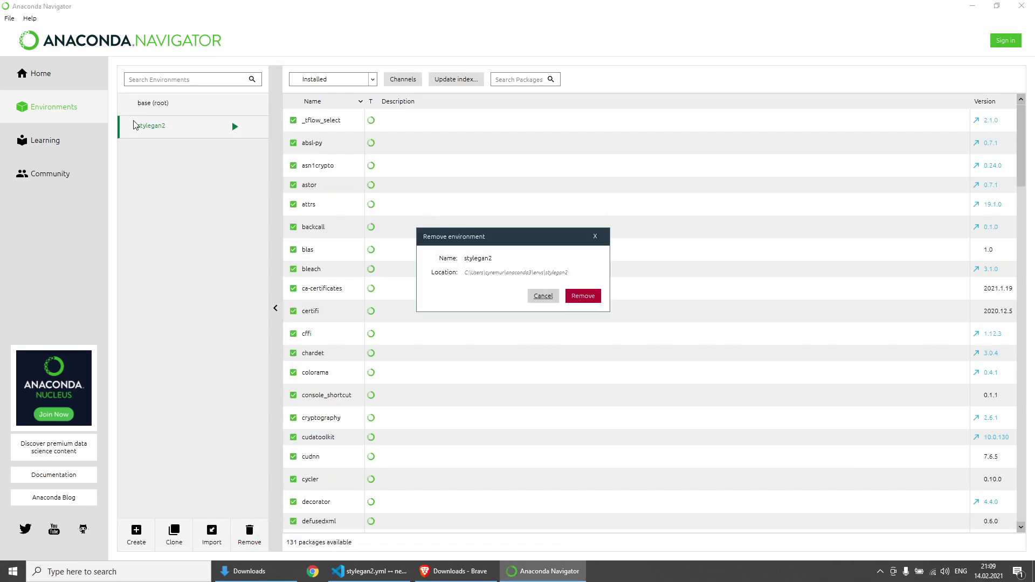
pyautogui.click(585, 297)
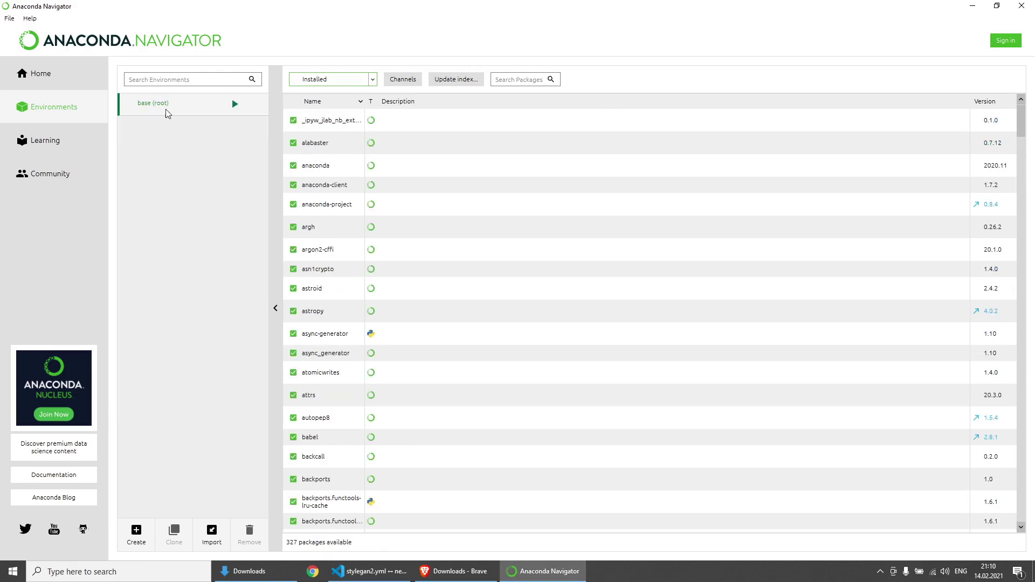
# - Import a new environment named stylegan2 from the specification file stylegan2.yml on the Desktop
pyautogui.click(217, 536)
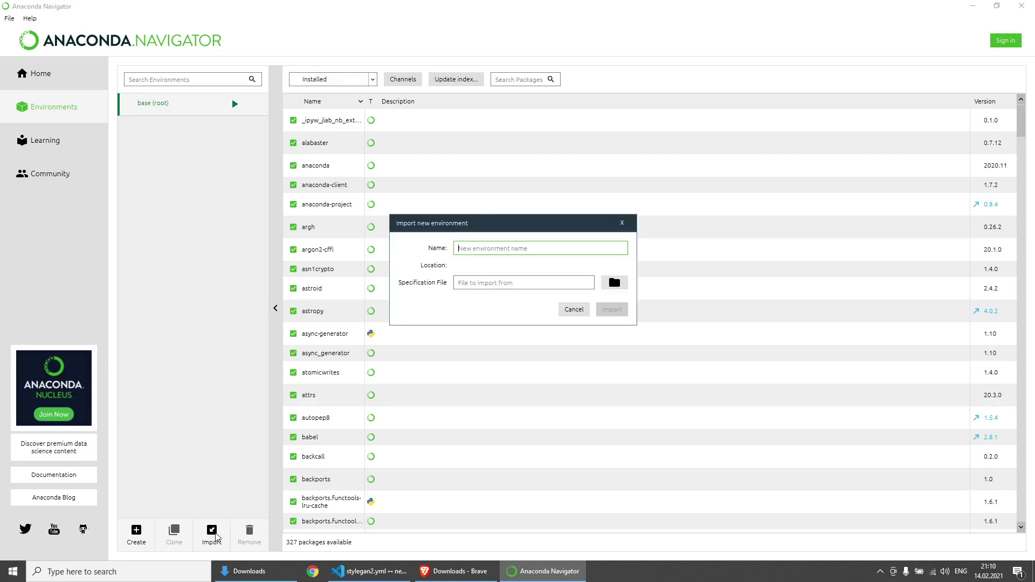
pyautogui.click(617, 284)
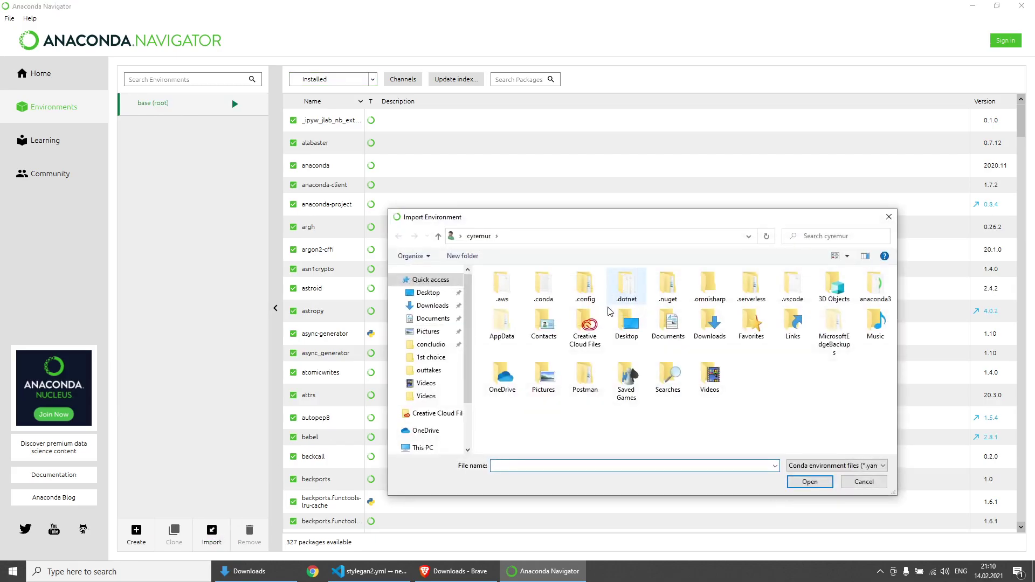
pyautogui.click(427, 292)
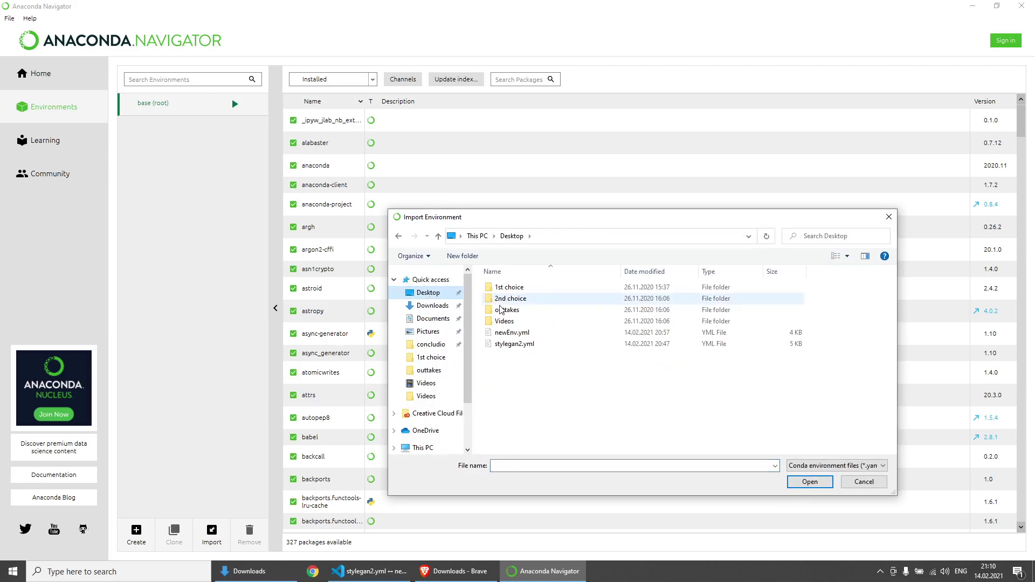
pyautogui.doubleClick(520, 346)
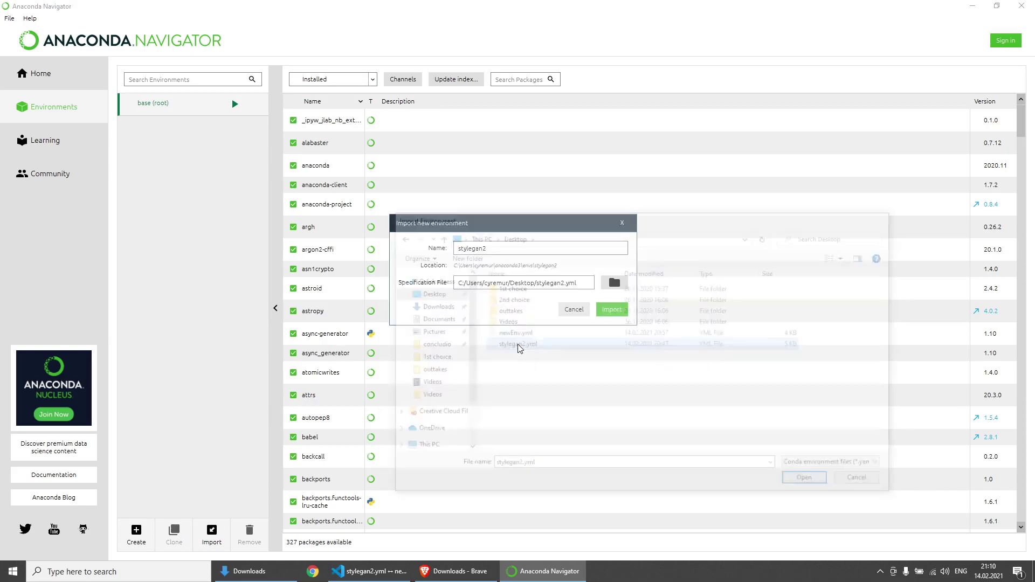
pyautogui.click(615, 309)
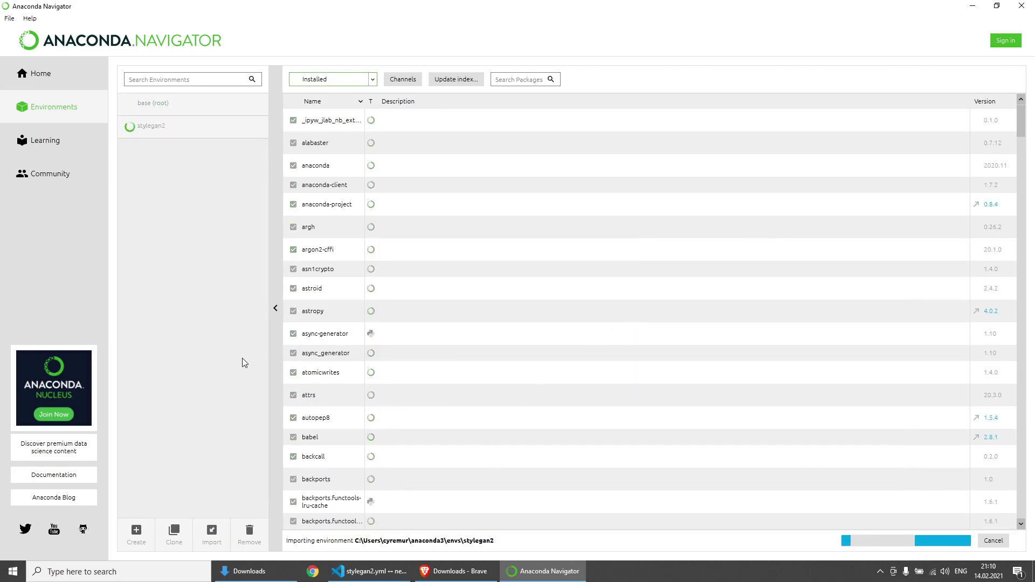
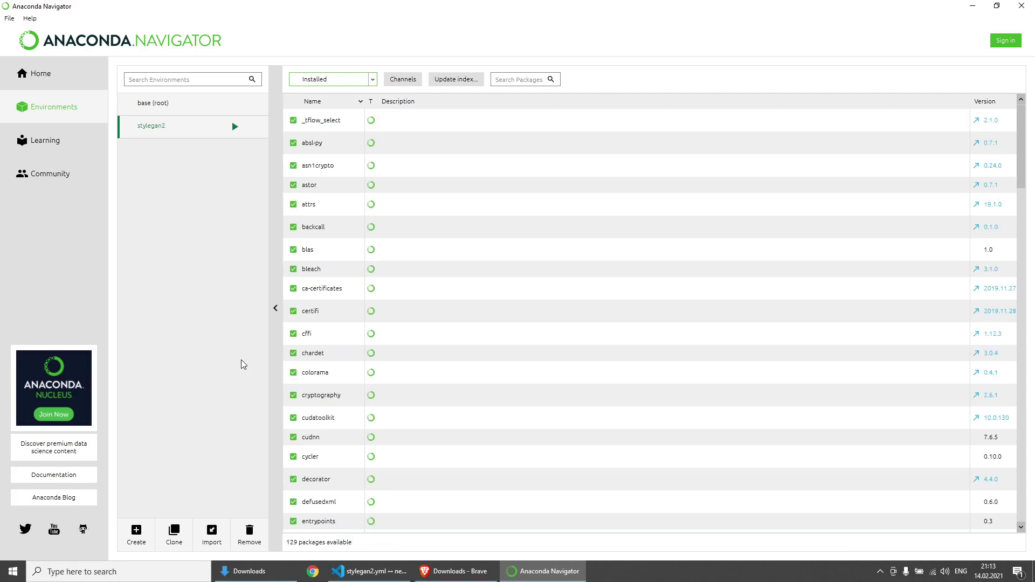
# - Look through the installed packages of the newly imported stylegan2 environment
pyautogui.scroll(-10, 620, 141)
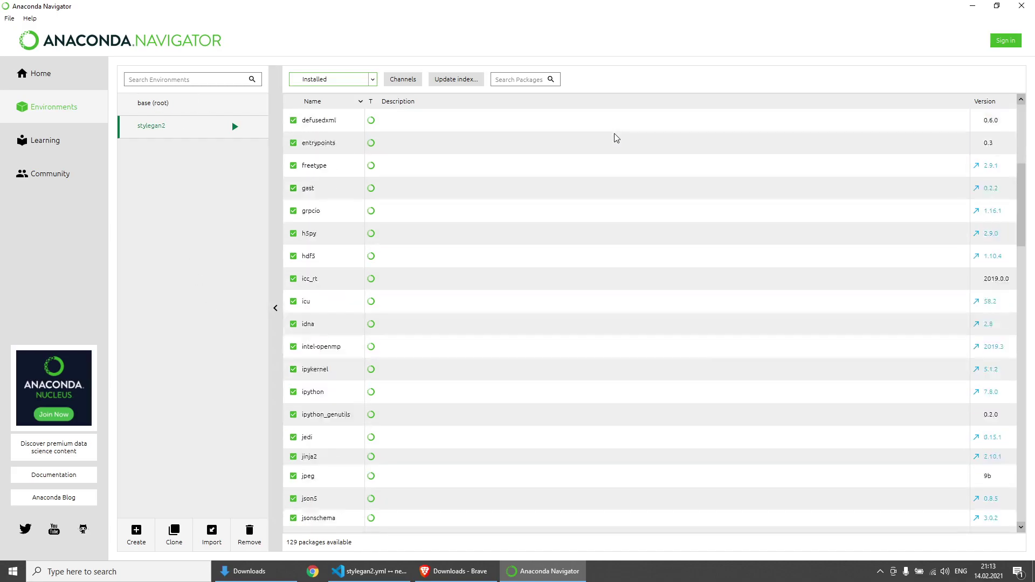
pyautogui.scroll(-13, 614, 142)
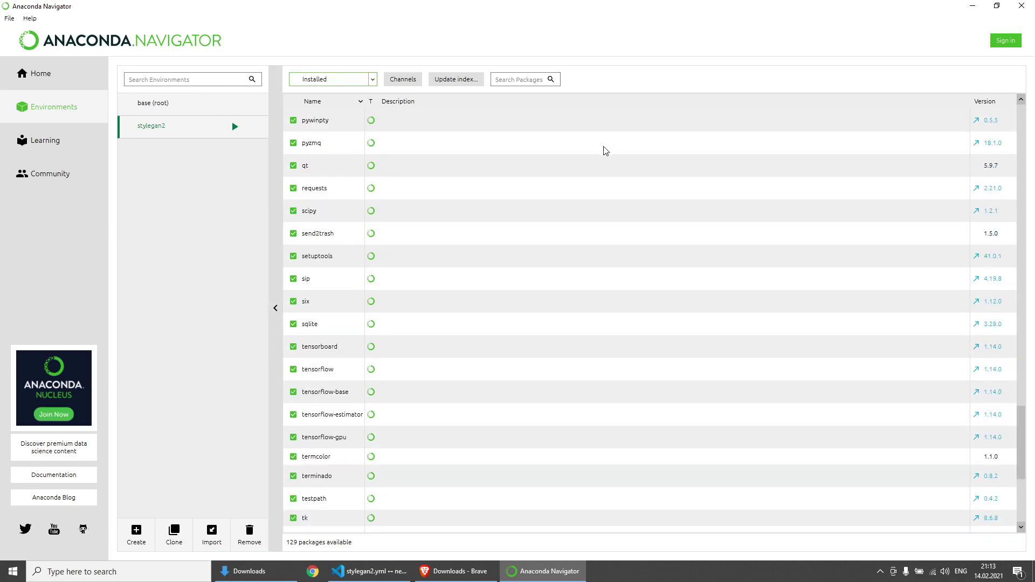
# - Open a terminal in the stylegan2 environment and export the environment to newEnv2.yml in the Desktop folder
pyautogui.scroll(-5, 462, 373)
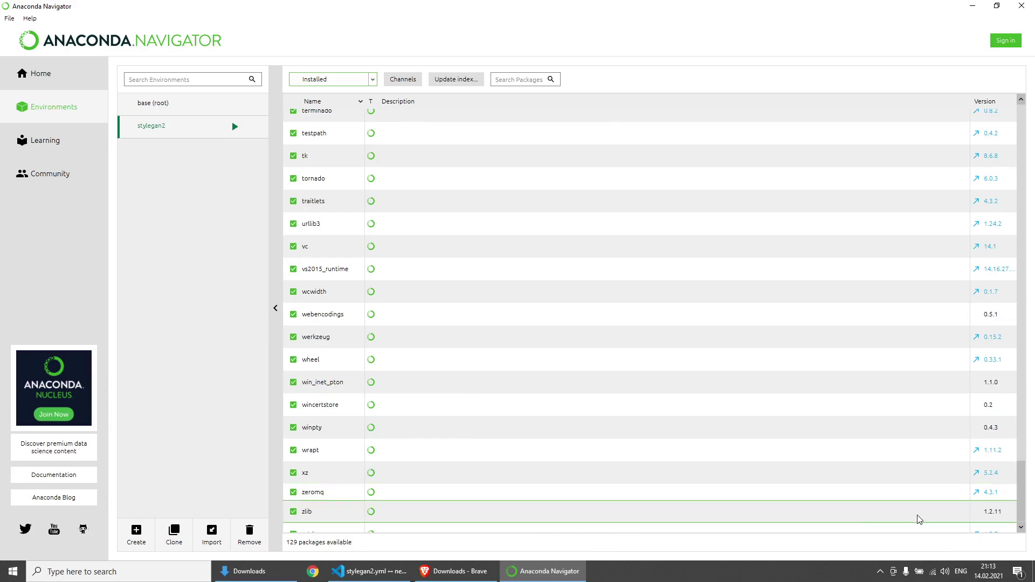
pyautogui.scroll(20, 973, 480)
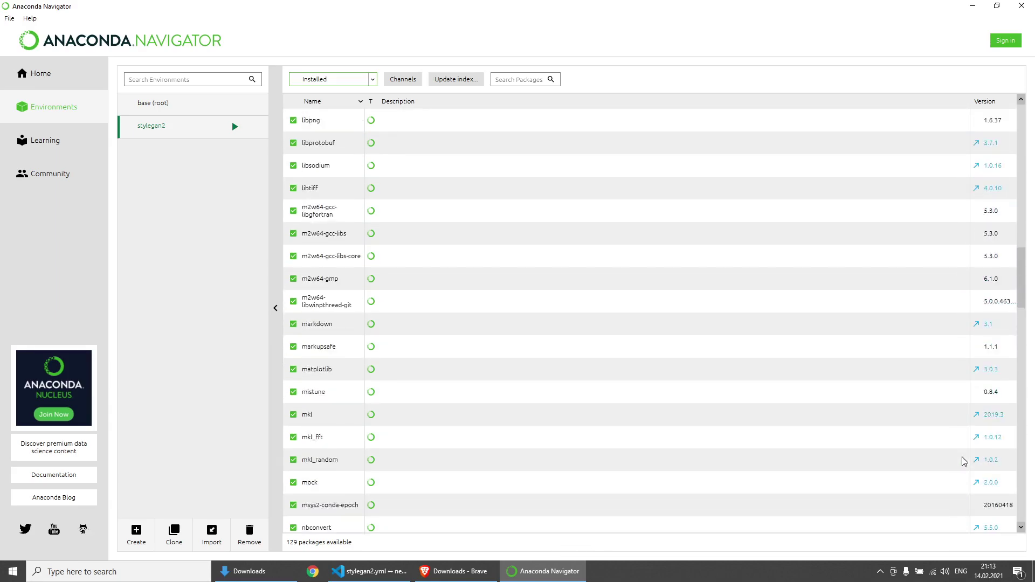
pyautogui.scroll(8, 964, 461)
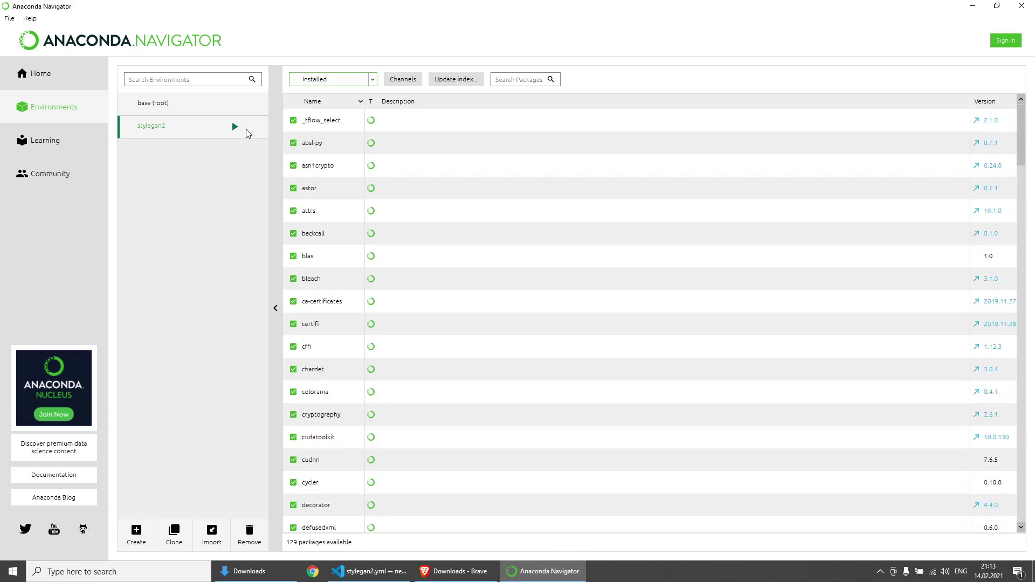
pyautogui.click(238, 128)
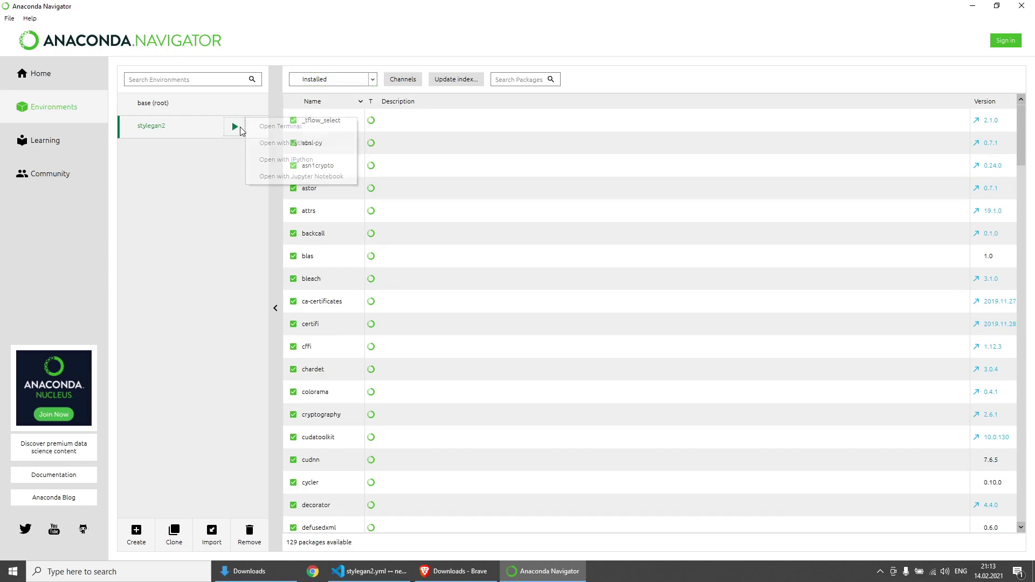
pyautogui.click(272, 126)
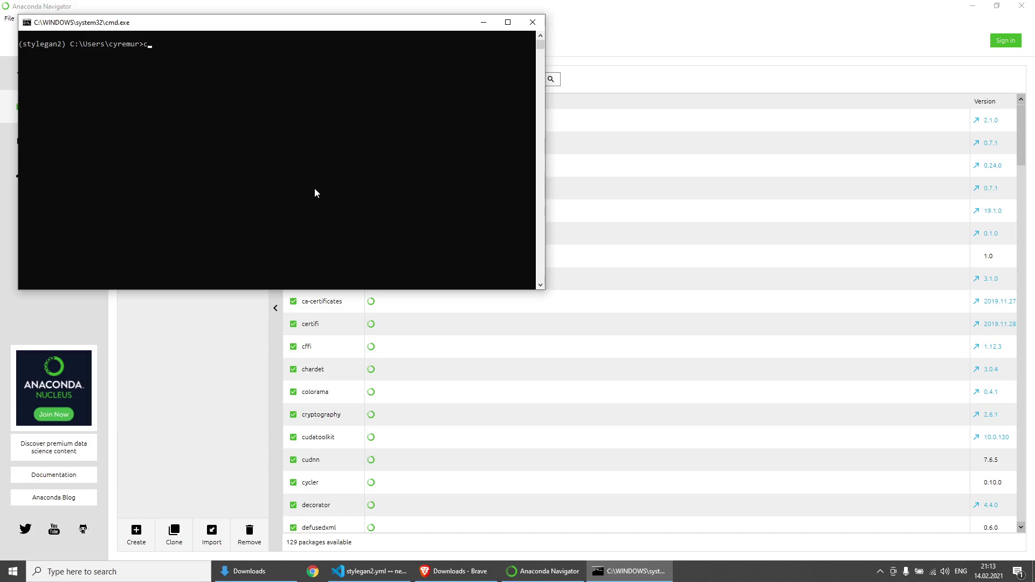
pyautogui.write('cd Desktop')
pyautogui.press('Return')
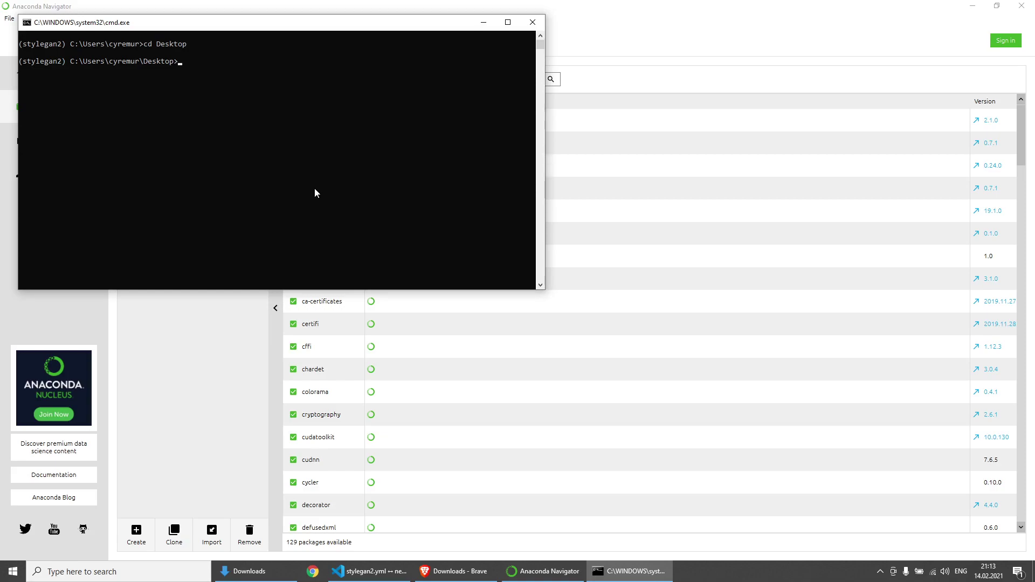
pyautogui.write('conda env export > newEnv2.yml')
pyautogui.press('Return')
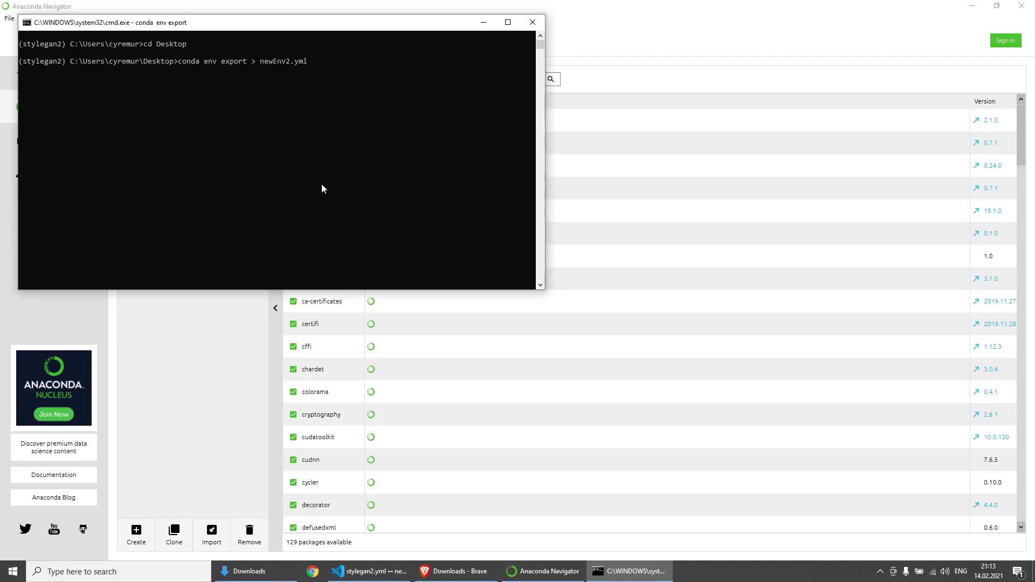
# - Open newEnv2.yml from the Desktop in Visual Studio Code and compare it with stylegan2.yml
pyautogui.press('super+d')
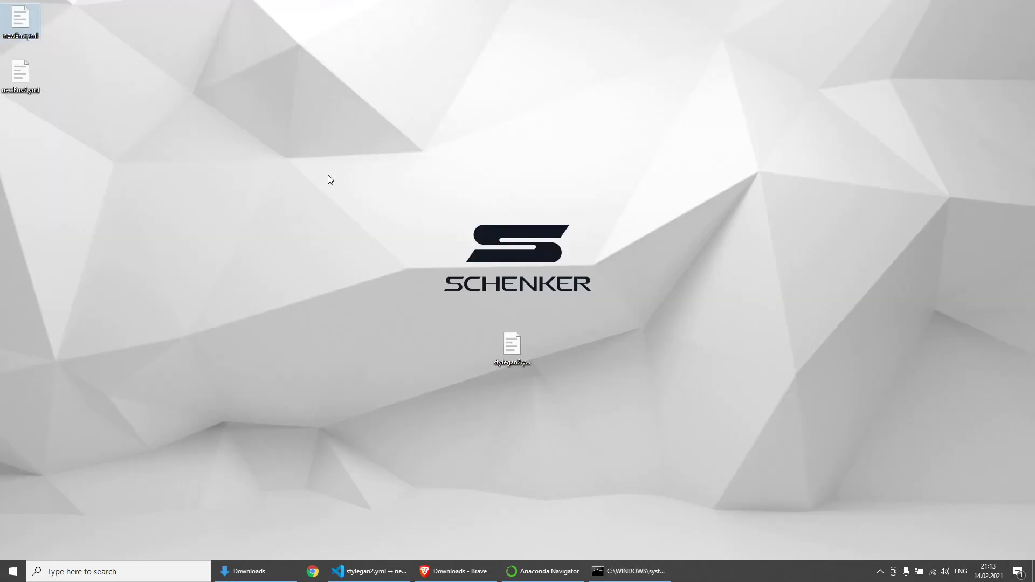
pyautogui.doubleClick(12, 89)
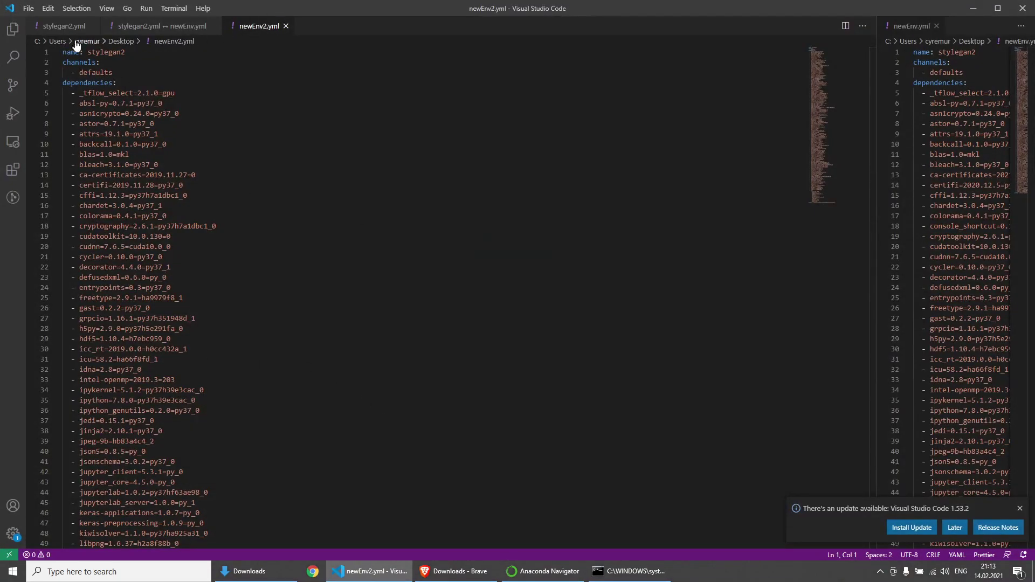
pyautogui.click(13, 29)
pyautogui.click(90, 65)
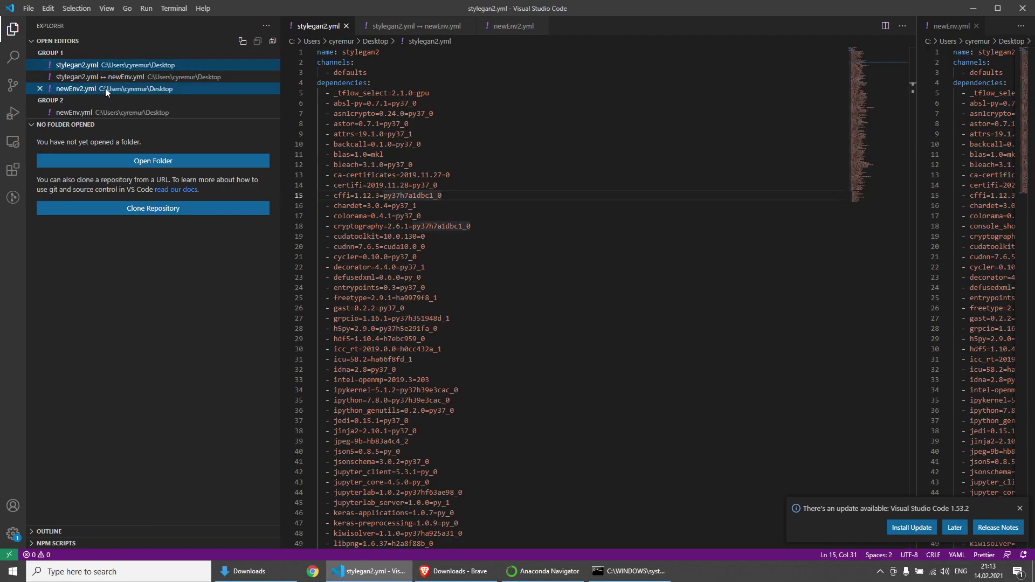
pyautogui.rightClick(105, 89)
pyautogui.click(170, 209)
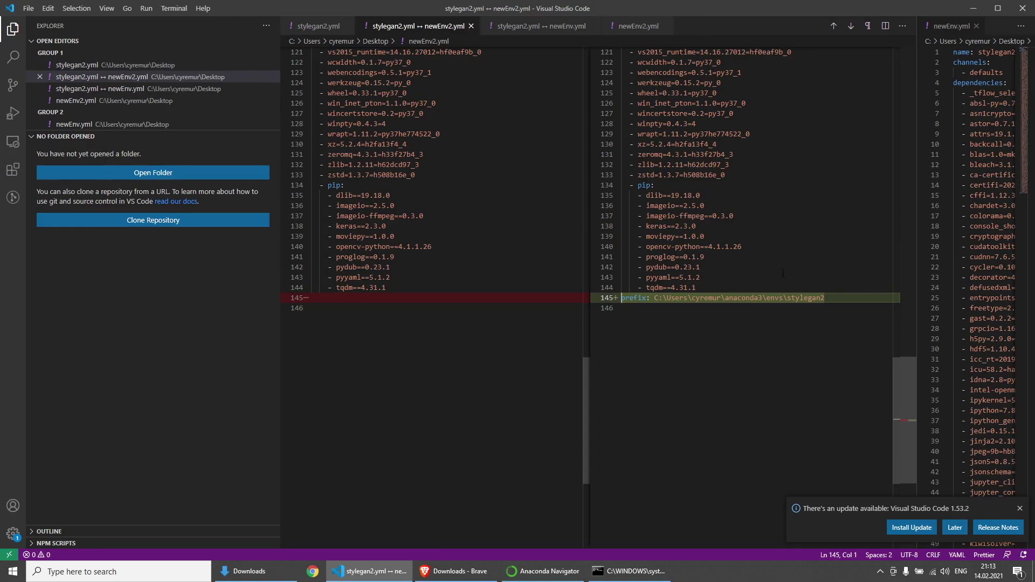
# - Examine the differences between stylegan2.yml and newEnv2.yml, including the pip dependencies and the prefix line at the end
pyautogui.moveTo(904, 426)
pyautogui.mouseDown()
pyautogui.moveTo(917, 322)
pyautogui.moveTo(911, 199)
pyautogui.moveTo(887, 96)
pyautogui.moveTo(896, 413)
pyautogui.mouseUp()
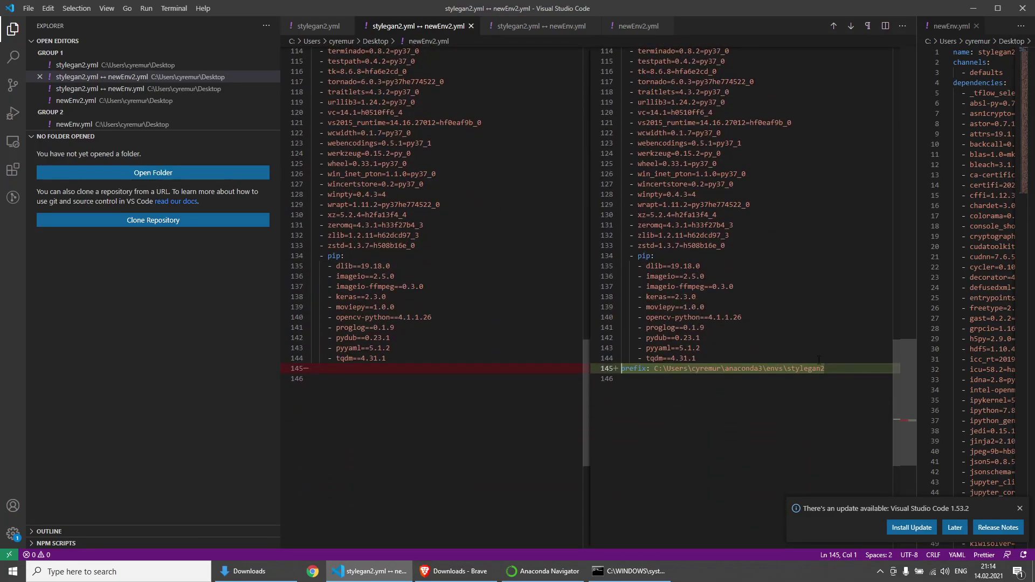
pyautogui.moveTo(825, 369); pyautogui.dragTo(617, 369)
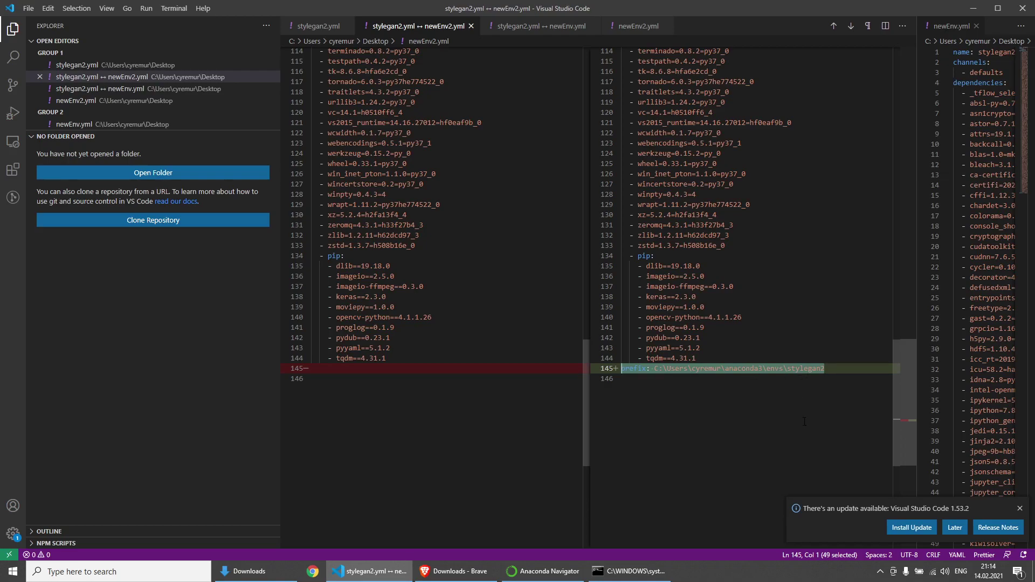
pyautogui.scroll(20, 804, 422)
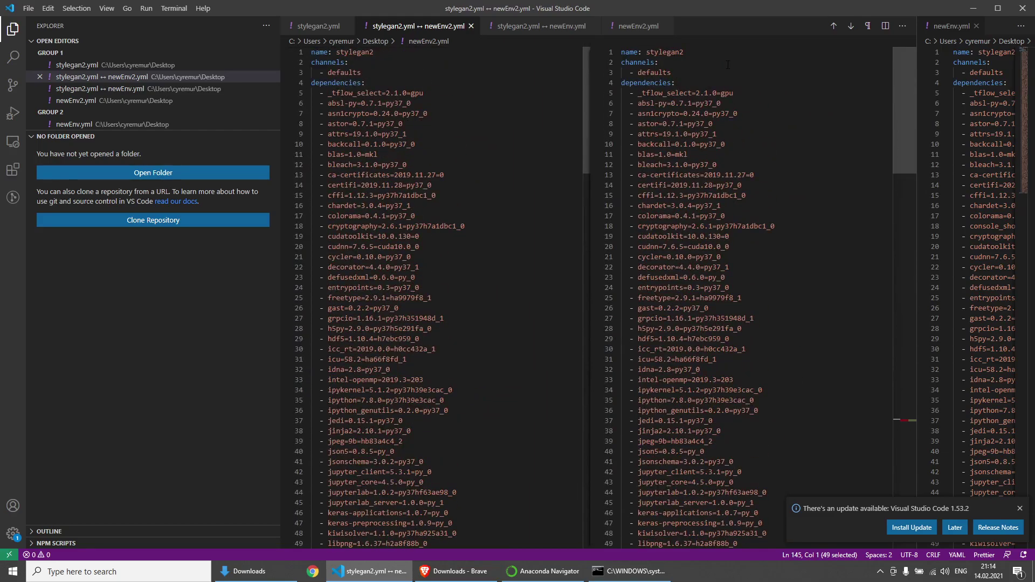
pyautogui.scroll(-10, 733, 81)
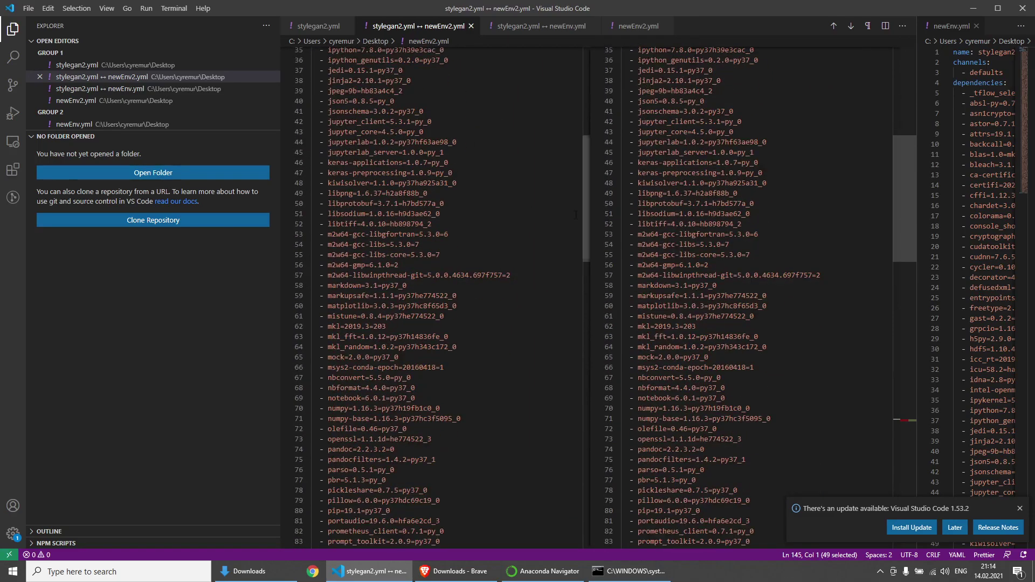
pyautogui.scroll(-9, 757, 276)
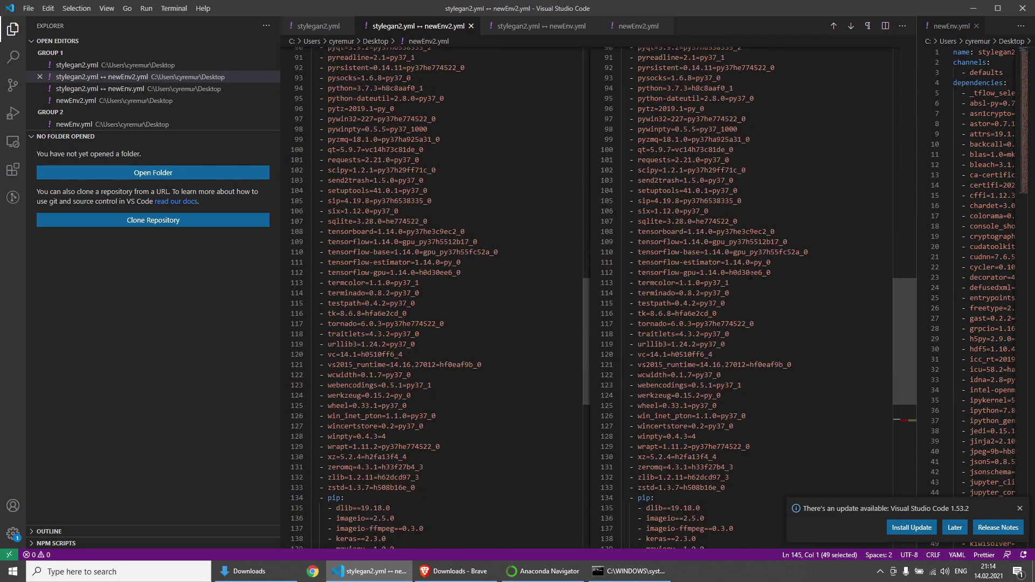
pyautogui.scroll(-7, 750, 275)
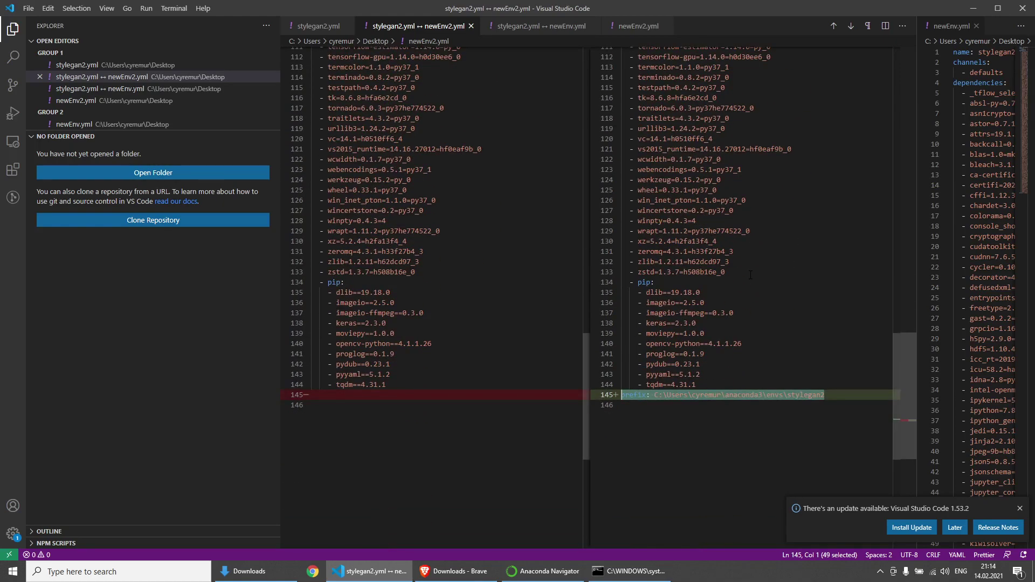
# - Switch back to Anaconda Navigator and show the applications available for the stylegan2 environment
pyautogui.click(974, 10)
pyautogui.click(544, 571)
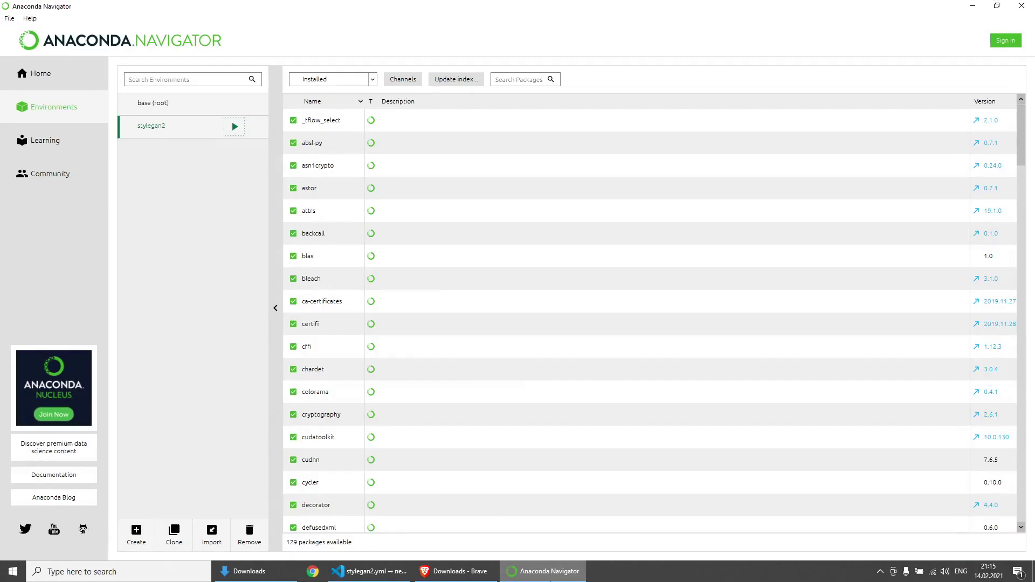
pyautogui.click(52, 78)
pyautogui.click(62, 115)
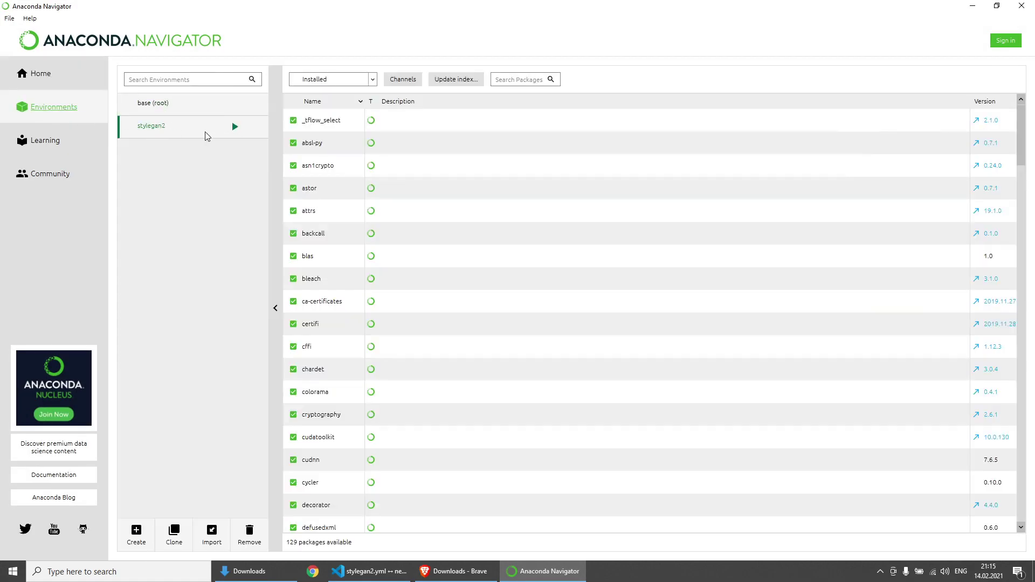
pyautogui.click(73, 82)
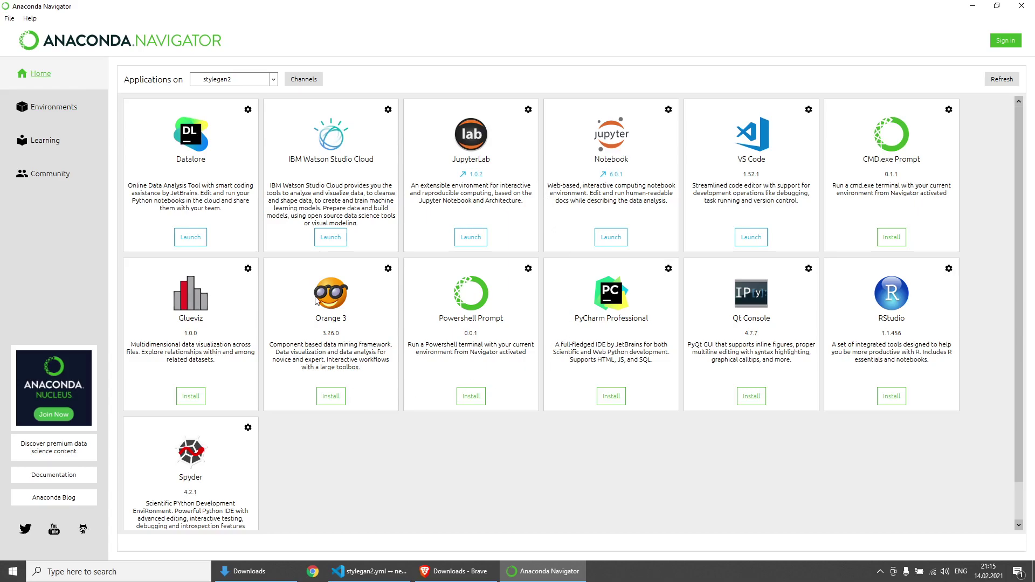
# - Install the Powershell Prompt application in the stylegan2 environment and launch it
pyautogui.click(894, 238)
pyautogui.click(474, 400)
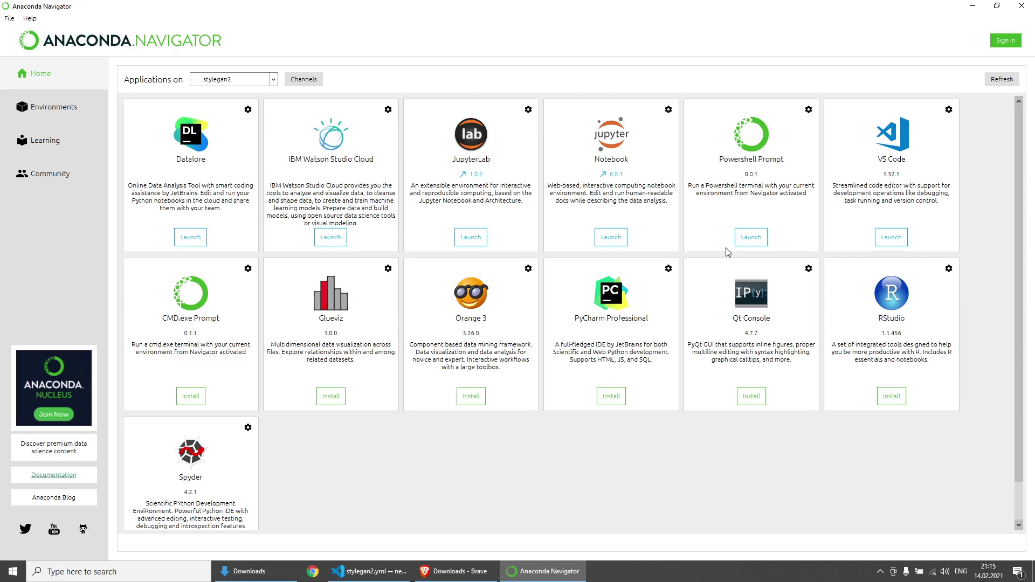
pyautogui.click(753, 246)
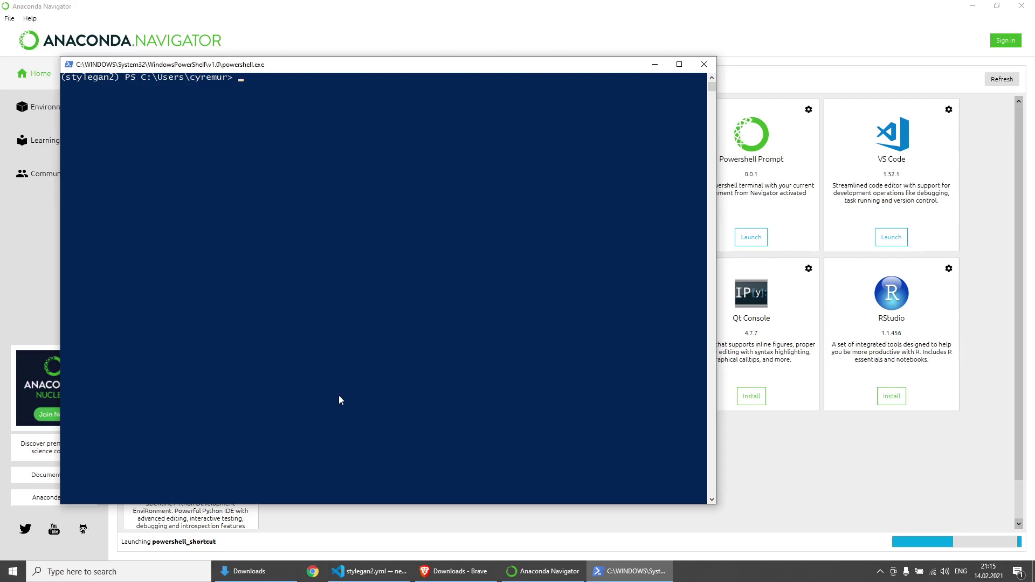
# - Test the conda command in a regular Windows PowerShell window and close that window
pyautogui.press('super')
pyautogui.write('powersh')
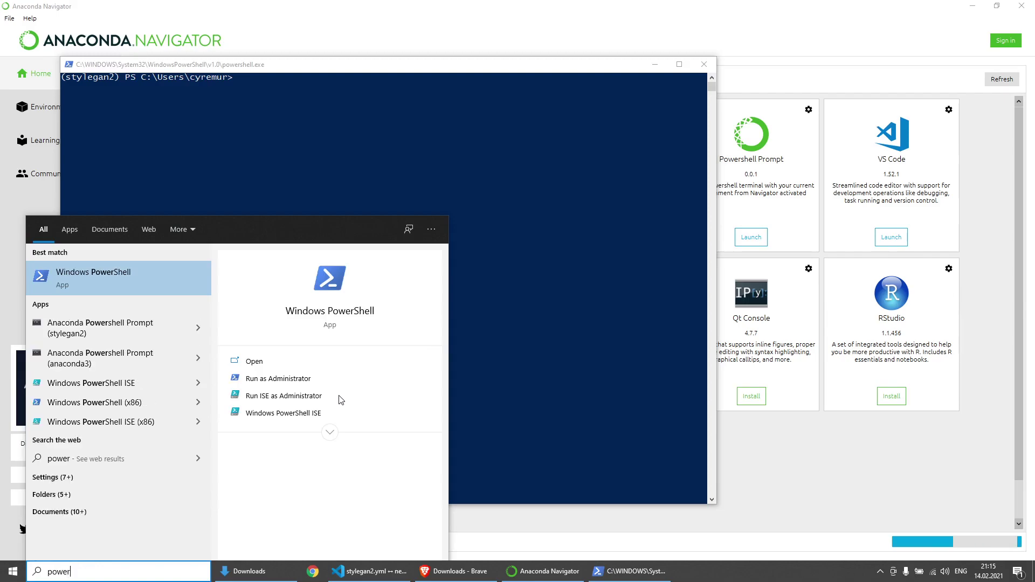
pyautogui.press('Return')
pyautogui.write('conda')
pyautogui.press('Return')
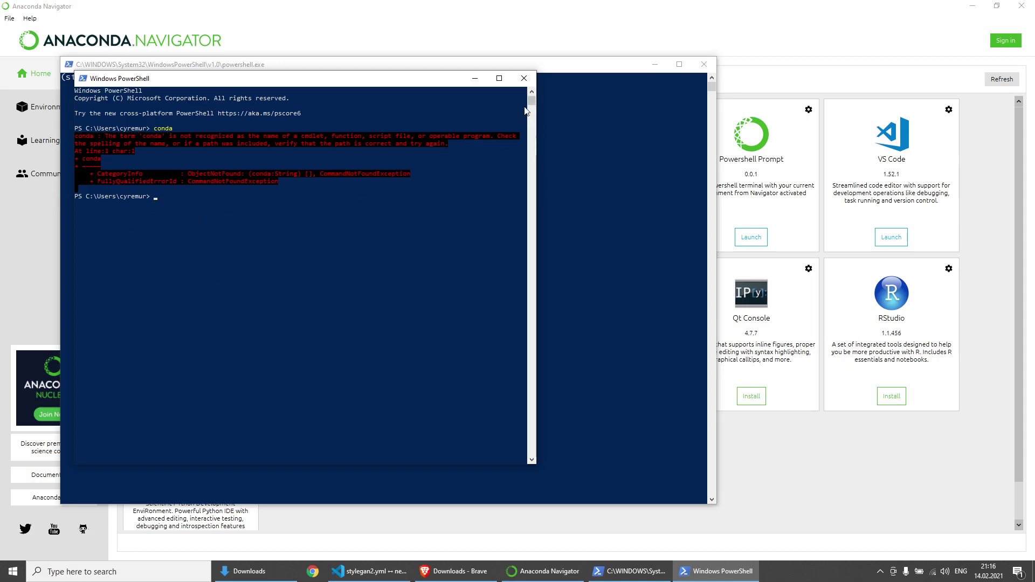
pyautogui.click(524, 79)
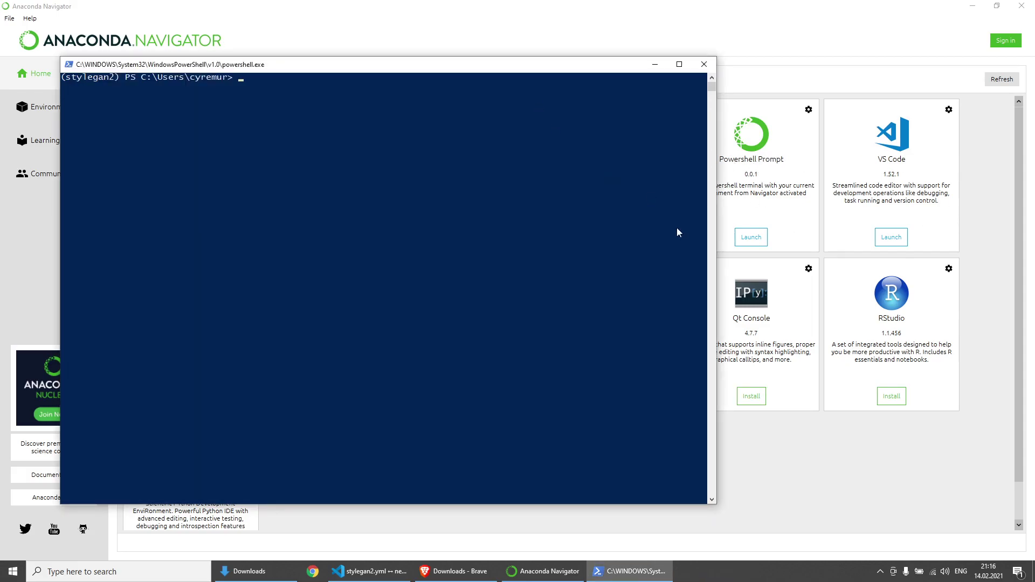
# - Pin Windows PowerShell to the taskbar and close the stylegan2 PowerShell window
pyautogui.rightClick(624, 579)
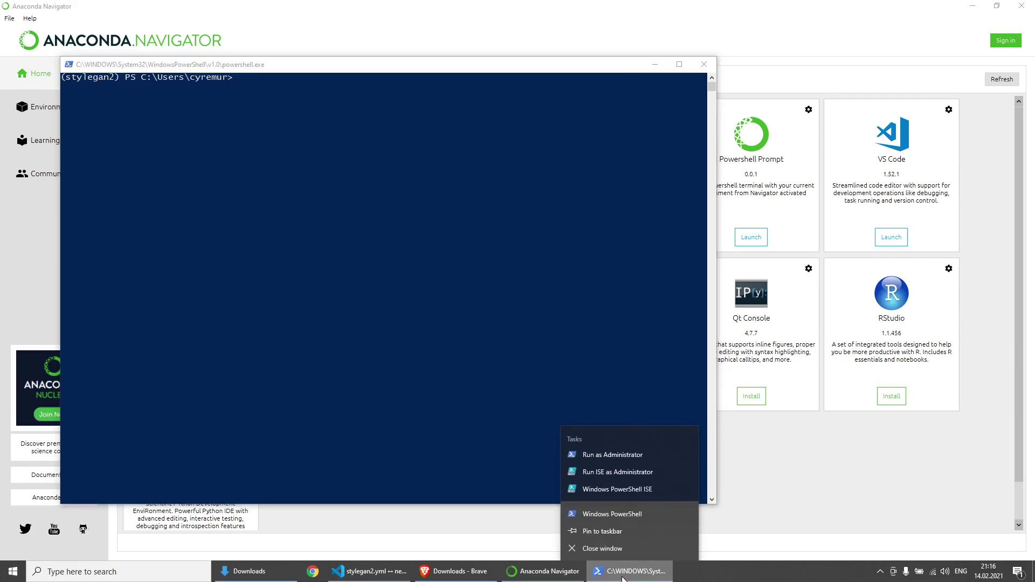
pyautogui.click(631, 534)
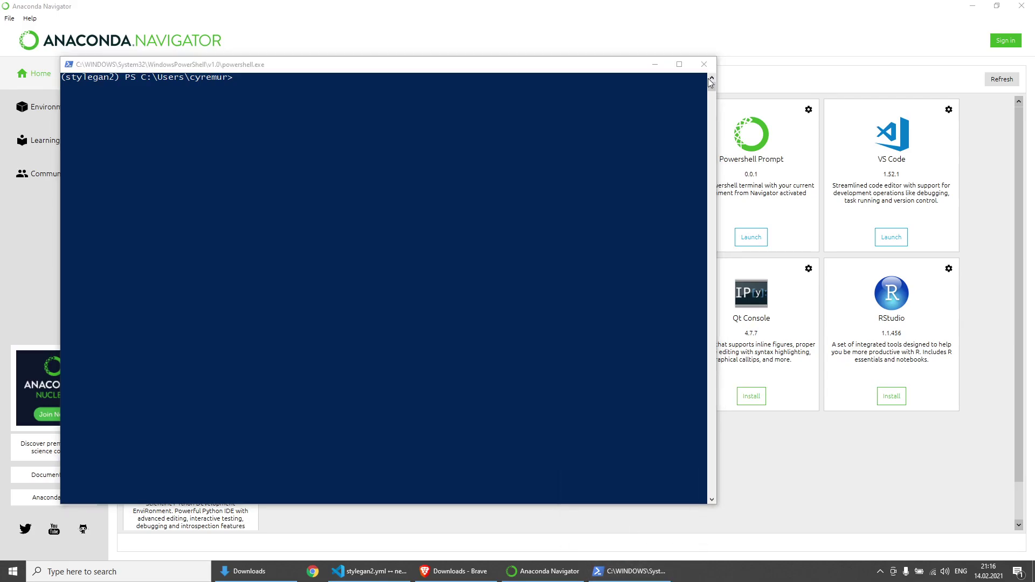
pyautogui.click(704, 64)
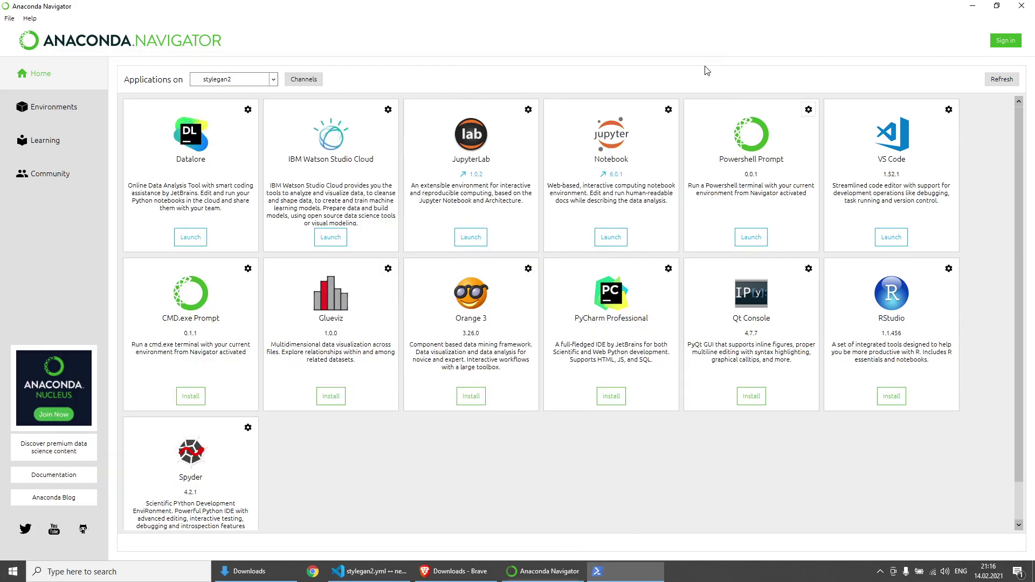
# - Launch PowerShell from its pinned shortcut, test the conda command there and close the window
pyautogui.click(606, 576)
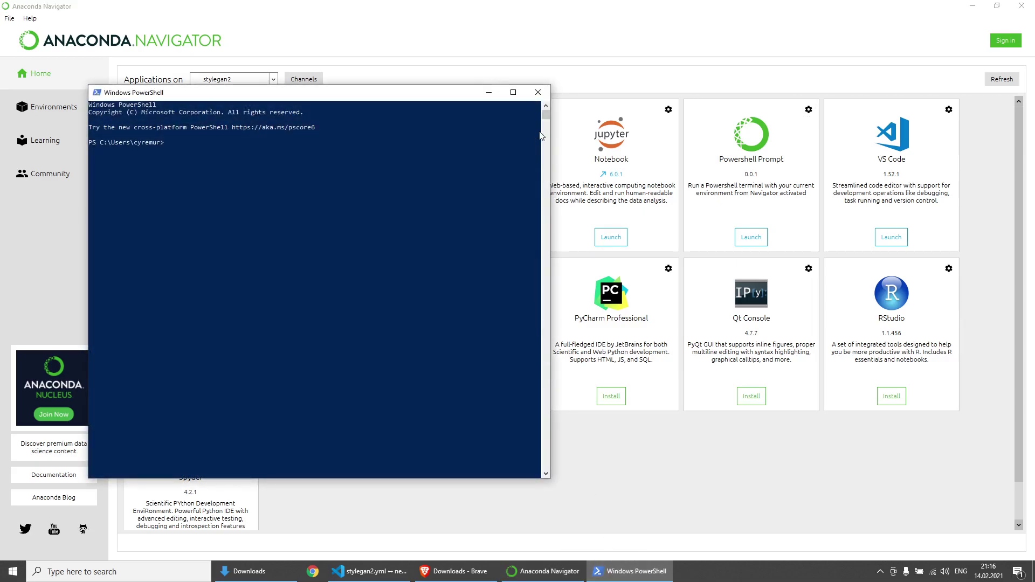
pyautogui.rightClick(515, 147)
pyautogui.press('Return')
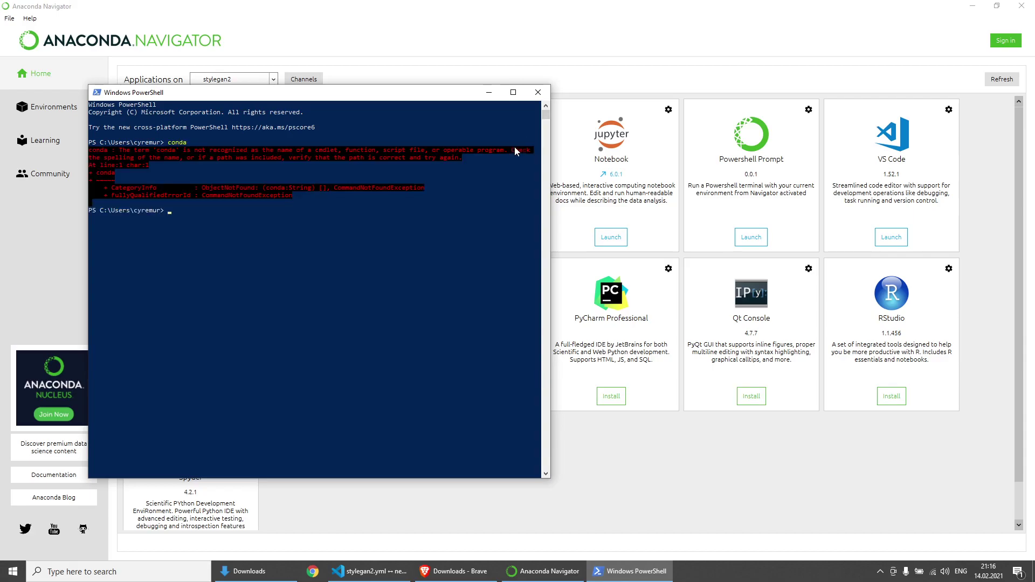
pyautogui.click(538, 92)
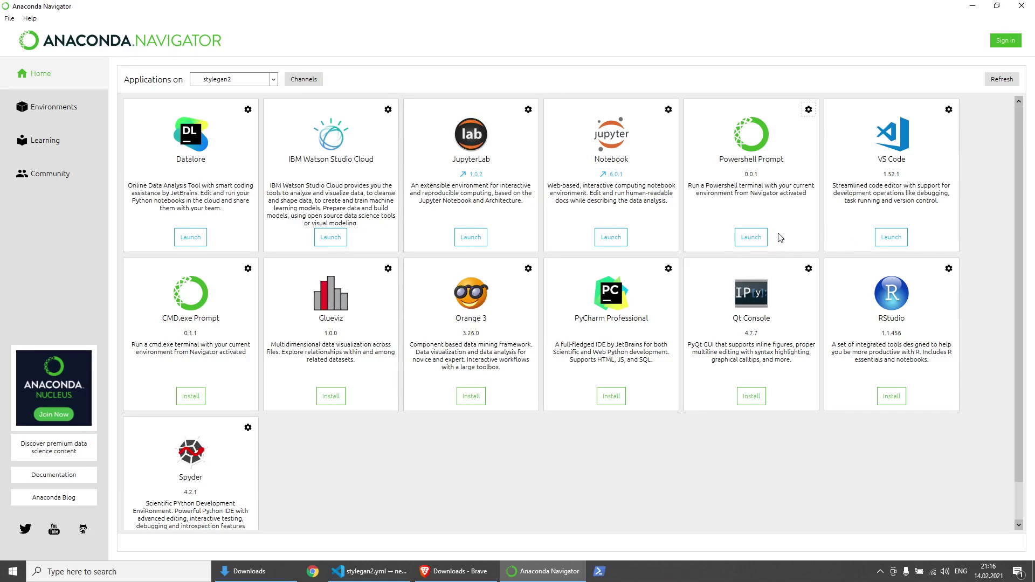
pyautogui.press('super')
pyautogui.write('conda')
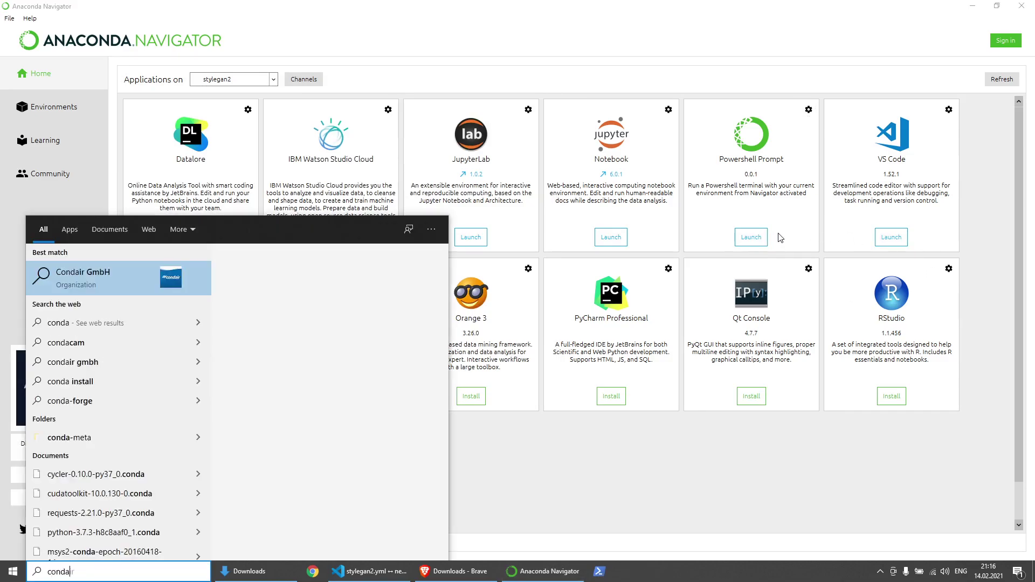
pyautogui.press('BackSpace')
pyautogui.press('BackSpace')
pyautogui.press('BackSpace')
pyautogui.press('BackSpace')
pyautogui.press('Escape')
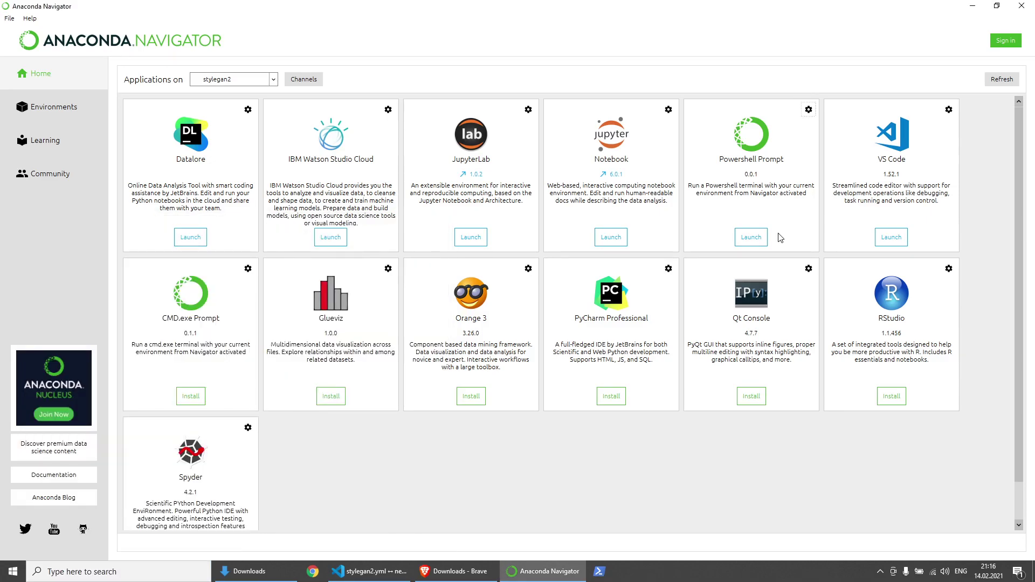
# - Open the recently added Anaconda Powershell Prompt (stylegan2)
pyautogui.press('super')
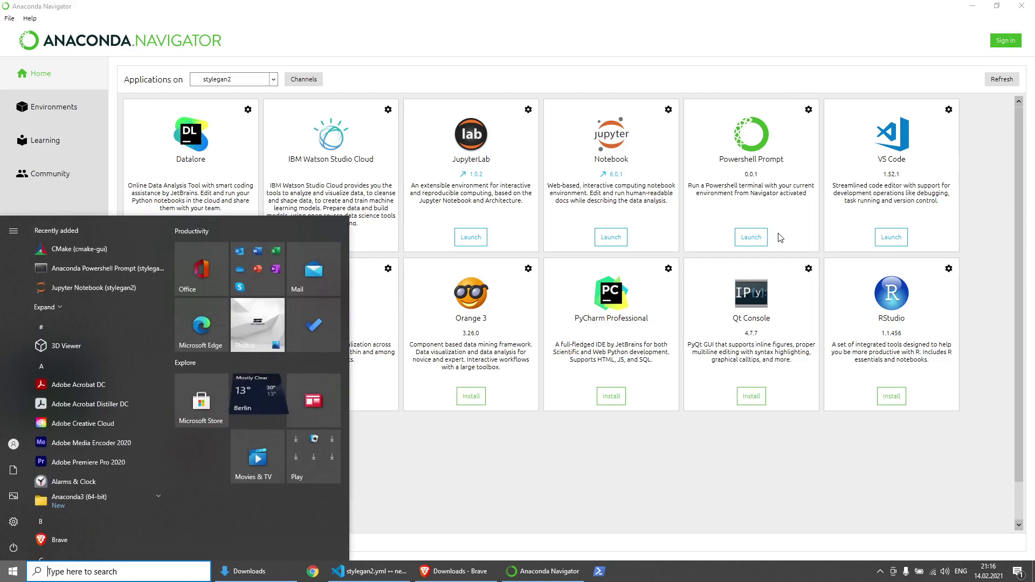
pyautogui.click(89, 267)
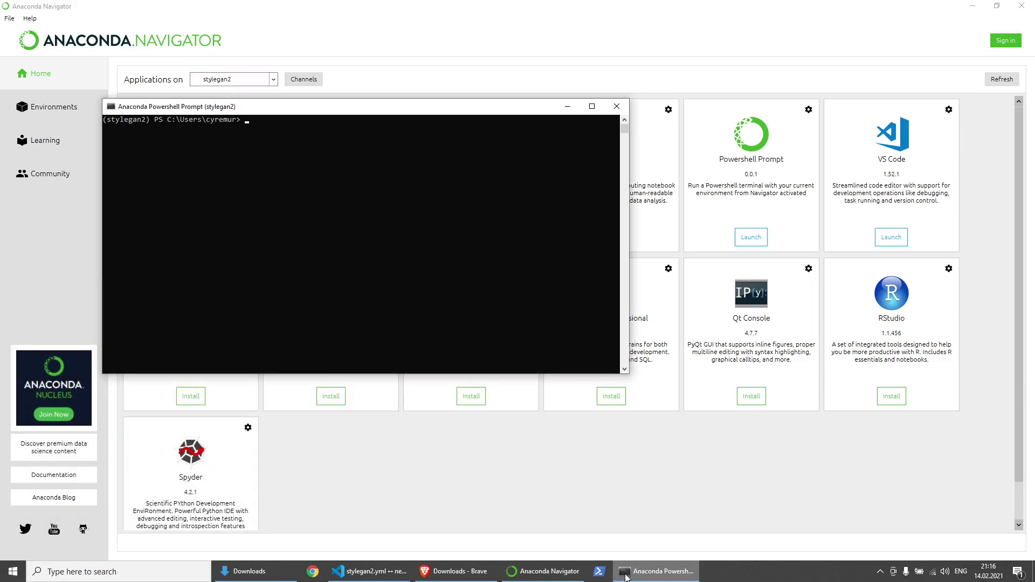
# - Pin the Anaconda Powershell Prompt (stylegan2) to the taskbar and close its window
pyautogui.moveTo(627, 576)
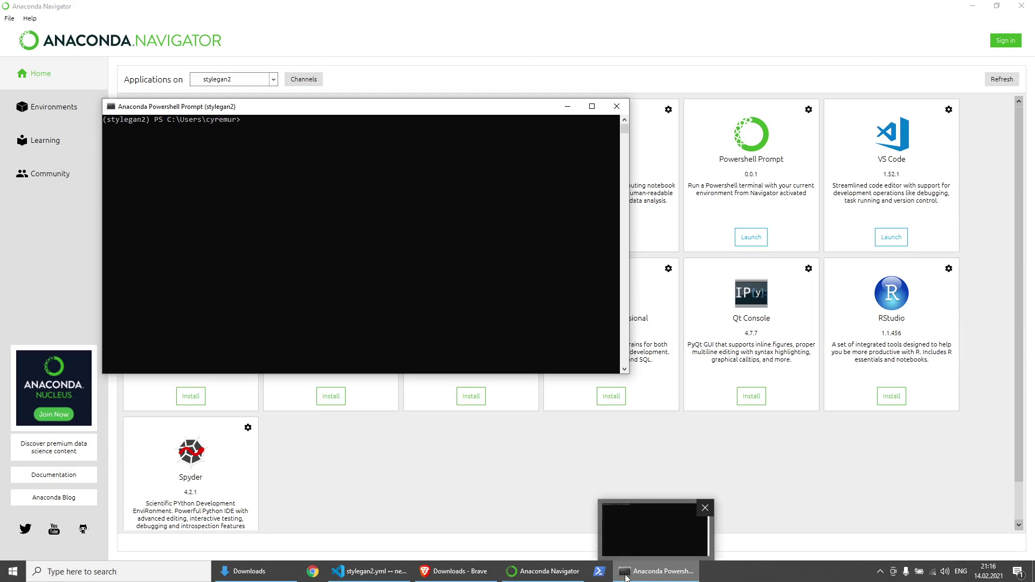
pyautogui.rightClick(626, 577)
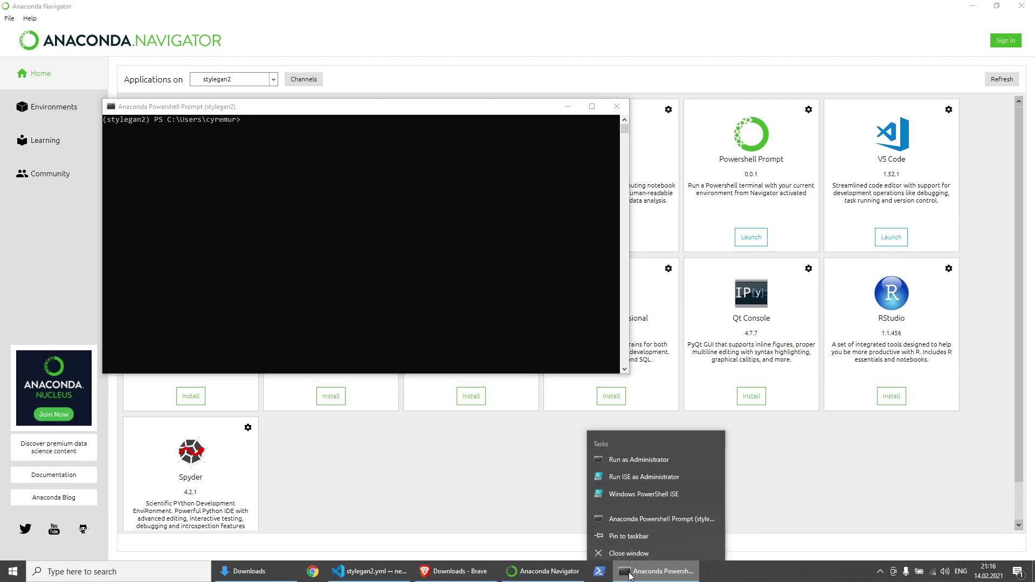
pyautogui.click(632, 532)
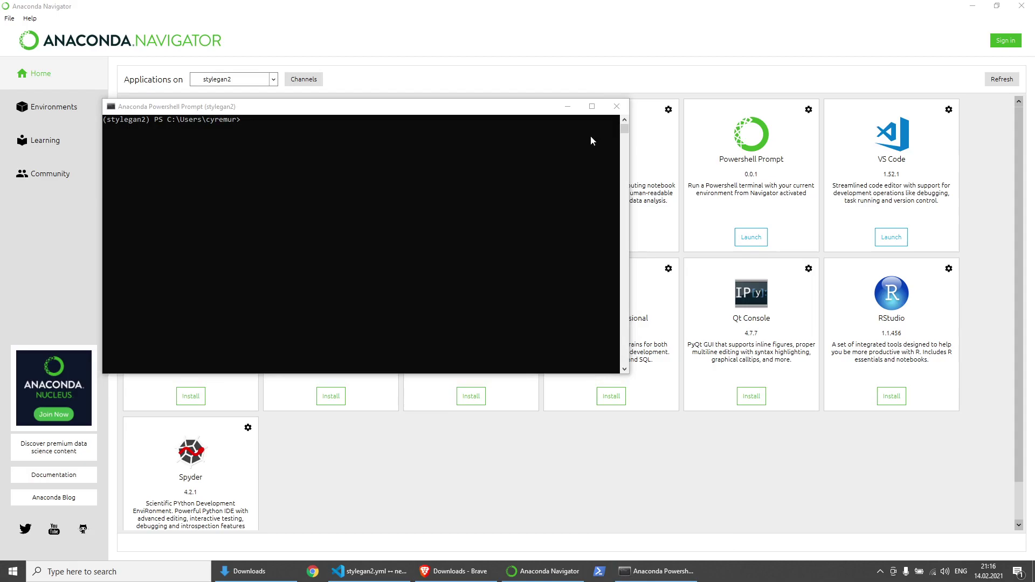
pyautogui.click(616, 106)
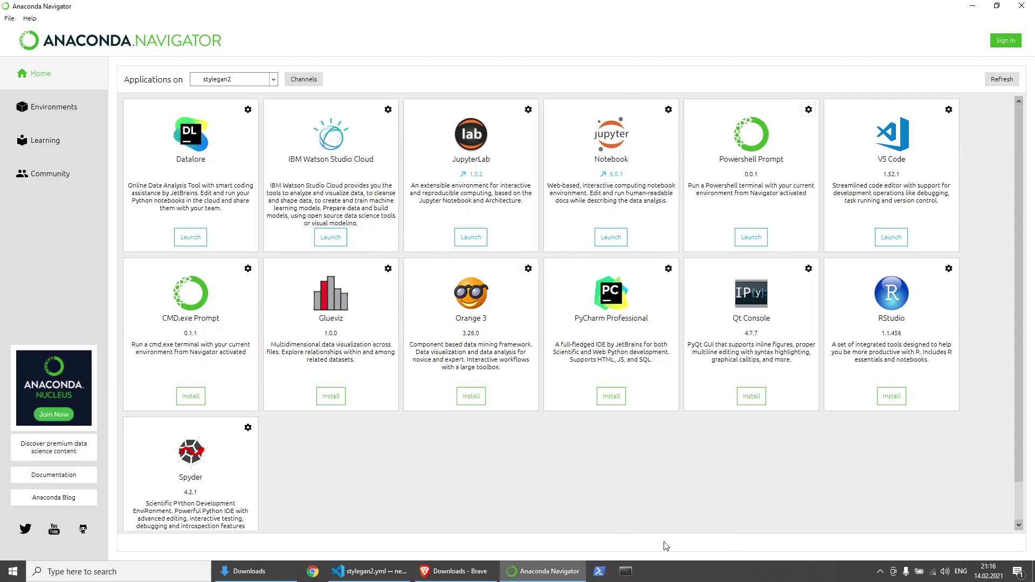
# - Launch the Anaconda Powershell Prompt (stylegan2) from its pinned shortcut
pyautogui.click(625, 575)
pyautogui.moveTo(120, 134); pyautogui.dragTo(168, 136)
pyautogui.click(266, 203)
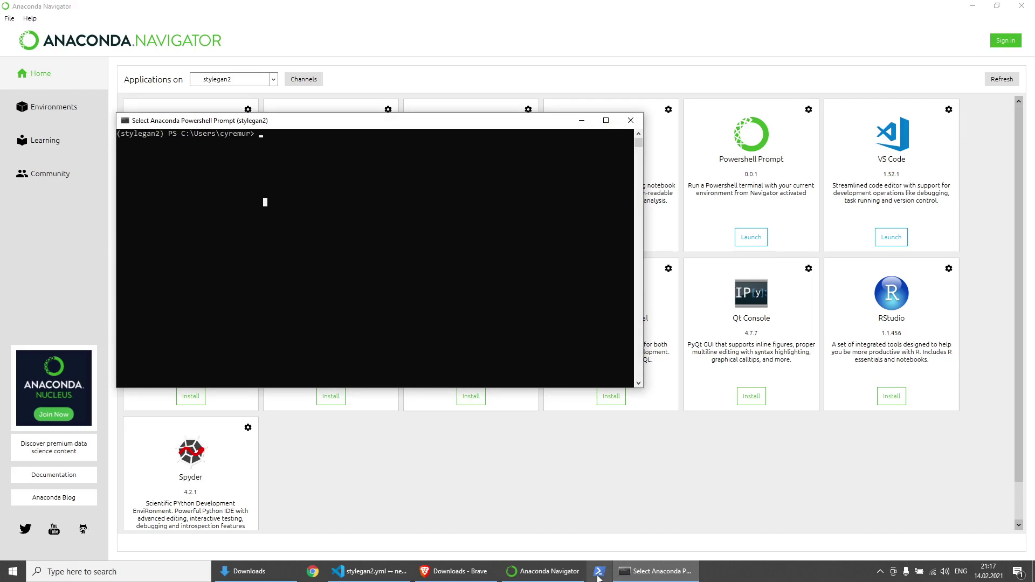
pyautogui.write('cd .\\Desk')
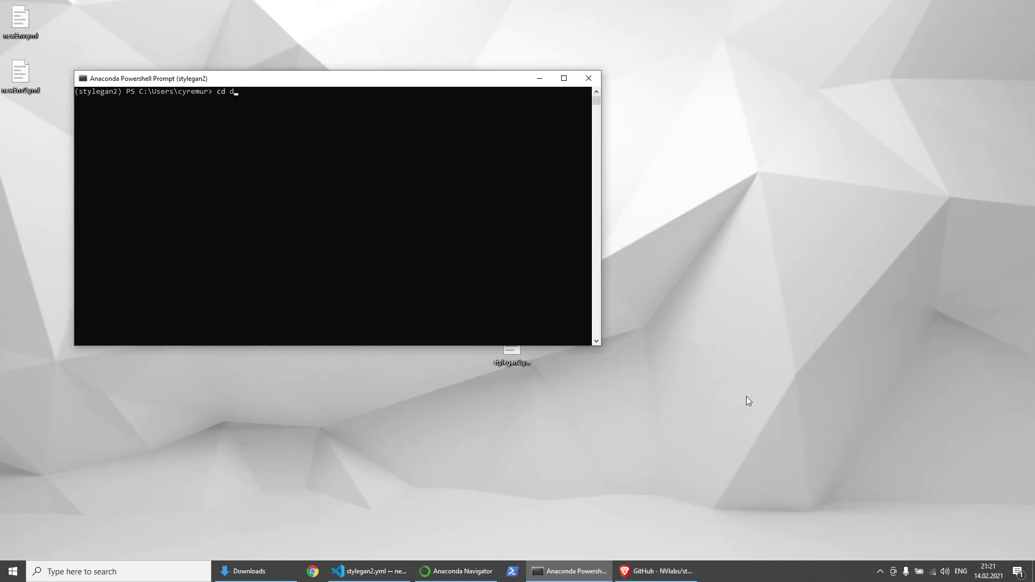
pyautogui.write('t')
pyautogui.press('Tab')
pyautogui.press('Return')
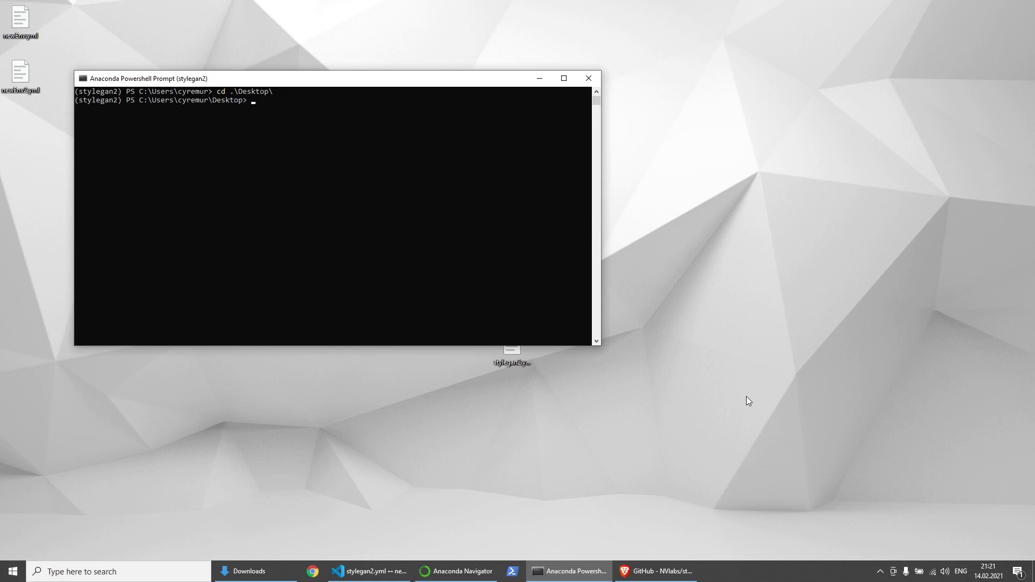
pyautogui.write('git clone https://github.com/NVlabs/stylegan2')
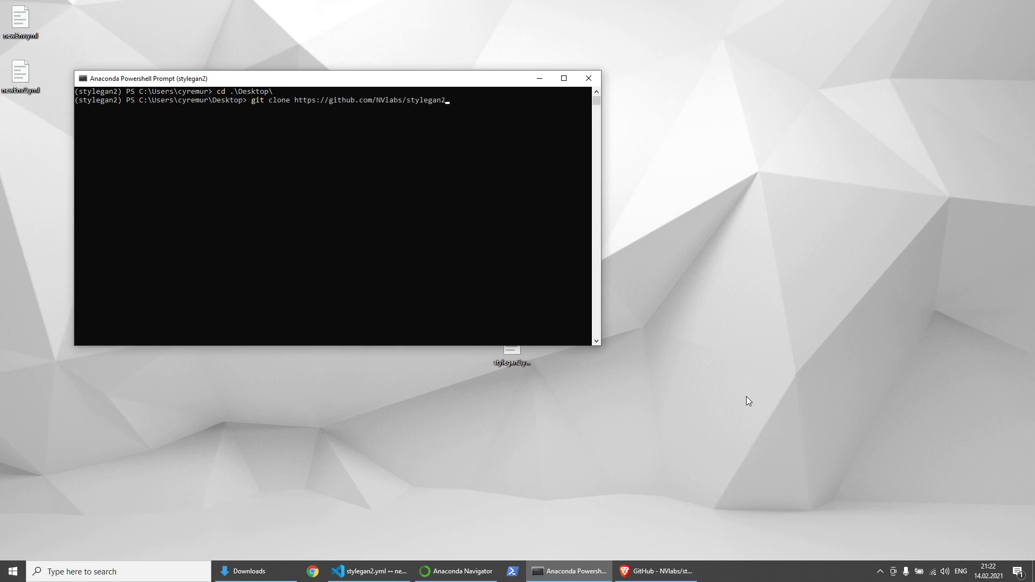
pyautogui.press('Return')
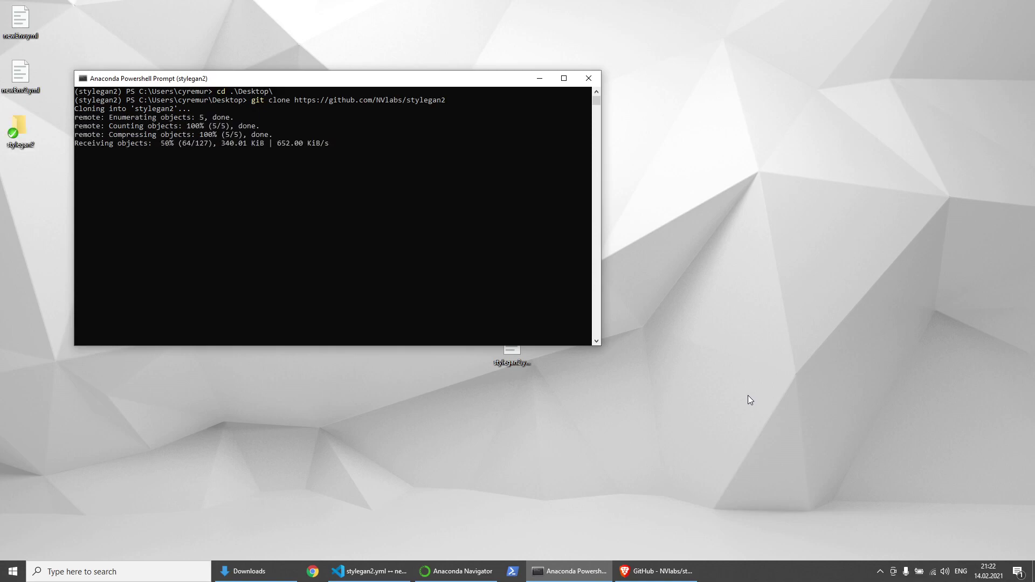
# - Switch to the Brave browser and open the GitHub fork cyremur/stylegan2 in a new tab to look over its page
pyautogui.click(658, 571)
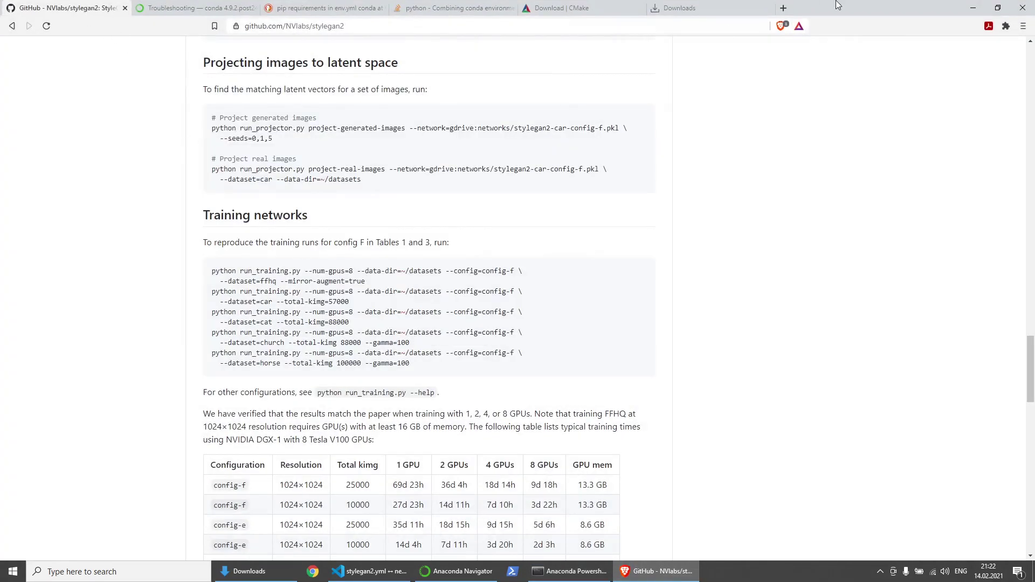
pyautogui.click(304, 31)
pyautogui.hotkey('ctrl', 'c')
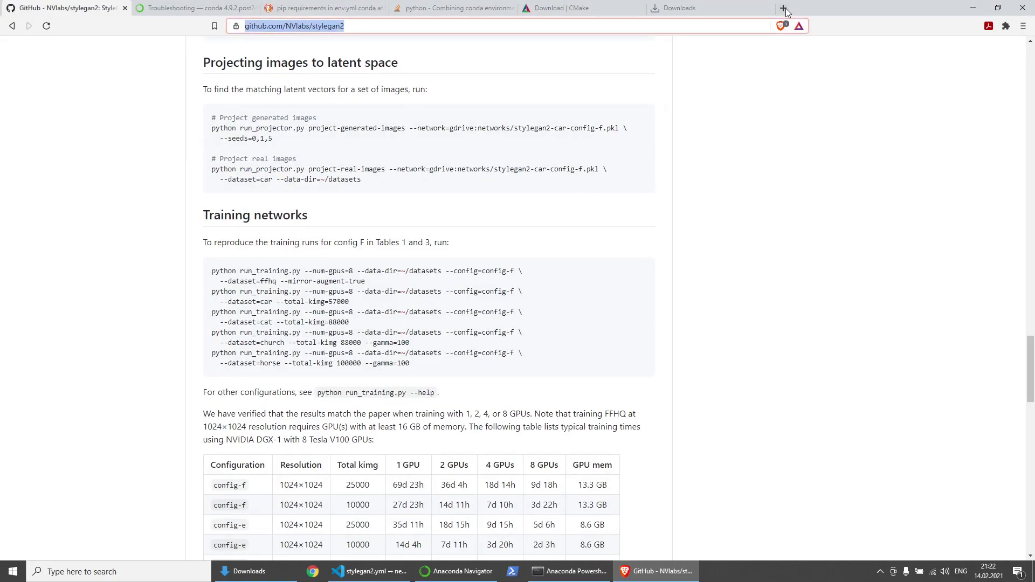
pyautogui.click(784, 8)
pyautogui.hotkey('ctrl', 'v')
pyautogui.doubleClick(325, 28)
pyautogui.write('cyremur')
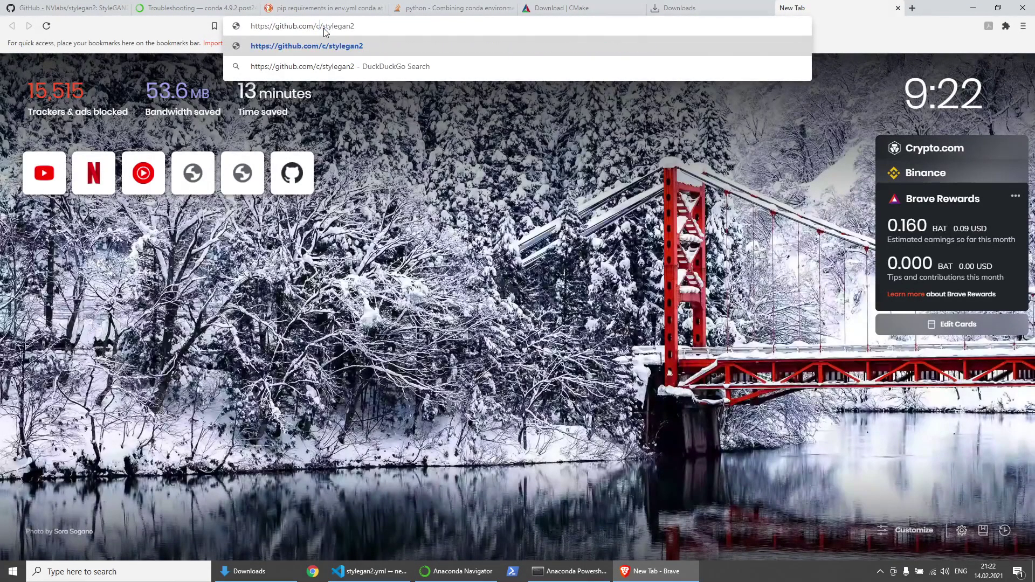
pyautogui.press('Return')
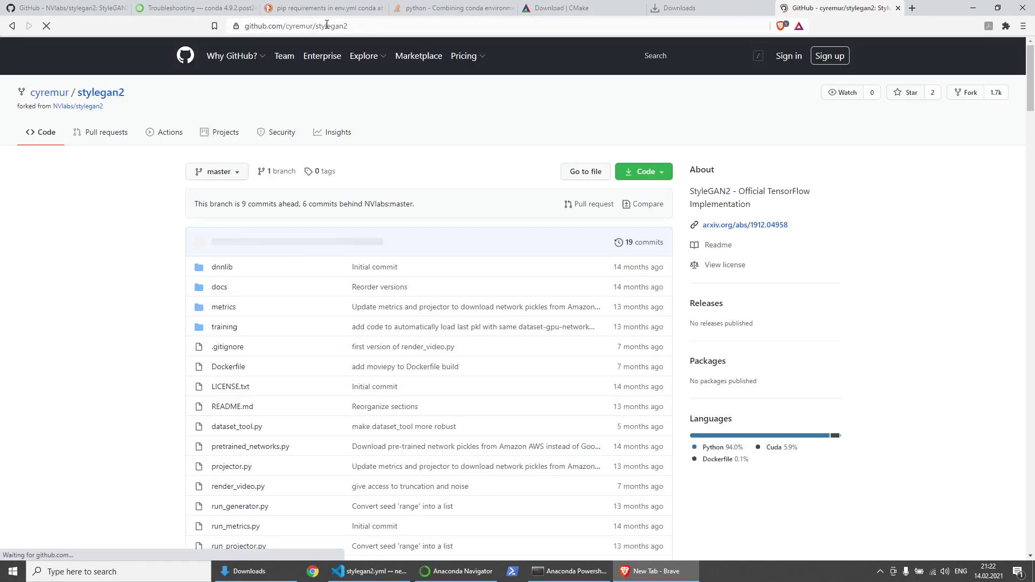
pyautogui.scroll(-6, 340, 327)
pyautogui.scroll(6, 341, 327)
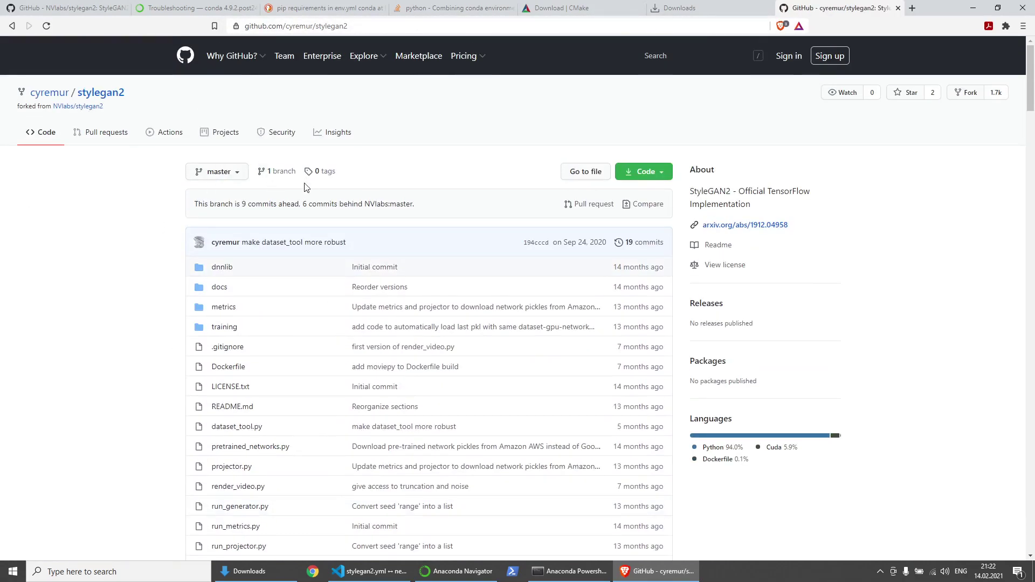
# - Return to the NVlabs/stylegan2 page and copy the README's command for generating curated ffhq images with pre-trained networks
pyautogui.hotkey('ctrl', '1')
pyautogui.scroll(20, 321, 416)
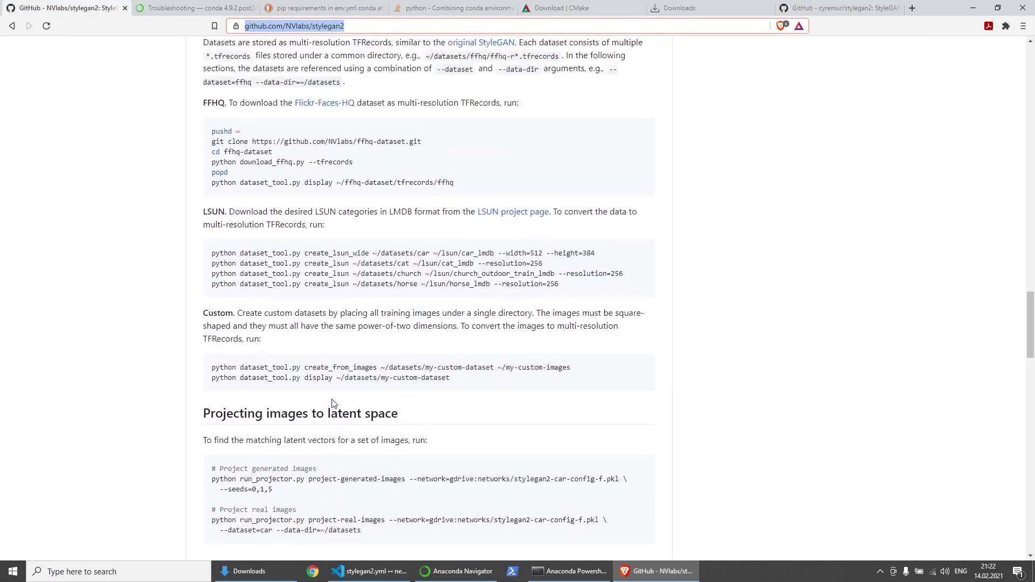
pyautogui.scroll(-2, 335, 397)
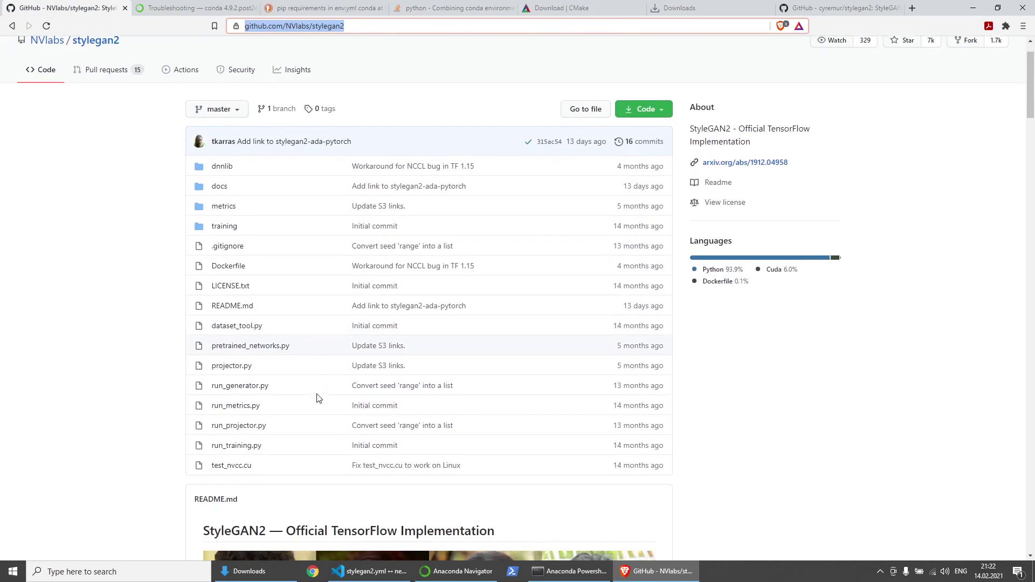
pyautogui.scroll(-4, 530, 329)
pyautogui.scroll(-15, 531, 330)
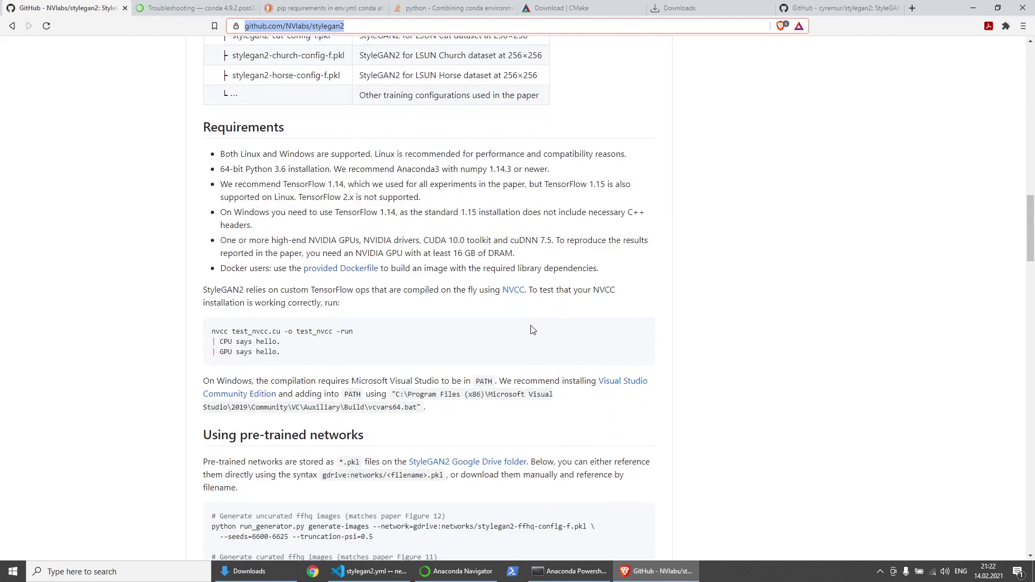
pyautogui.scroll(-5, 532, 329)
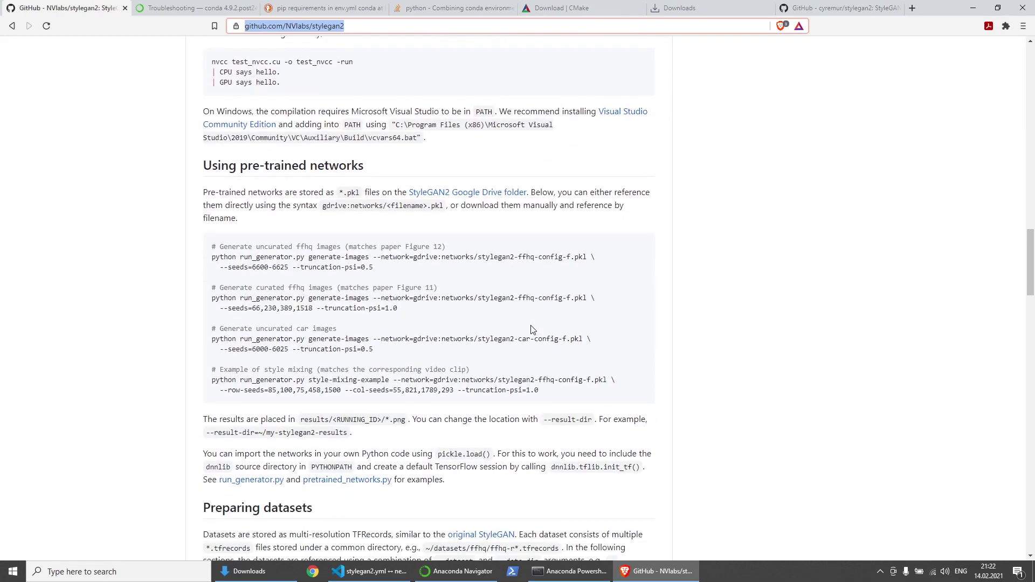
pyautogui.scroll(5, 532, 330)
pyautogui.scroll(-6, 530, 330)
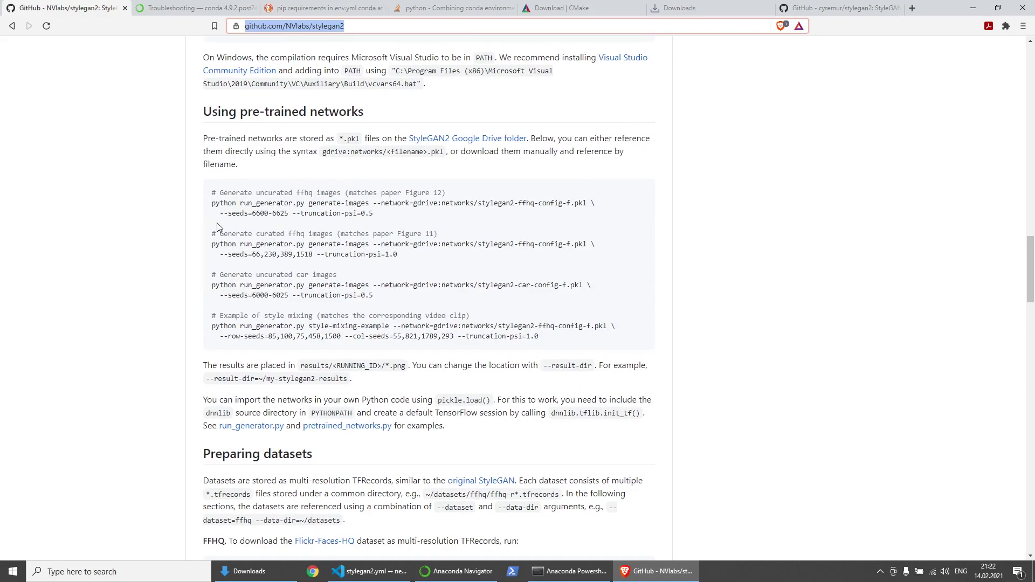
pyautogui.moveTo(210, 246); pyautogui.dragTo(413, 256)
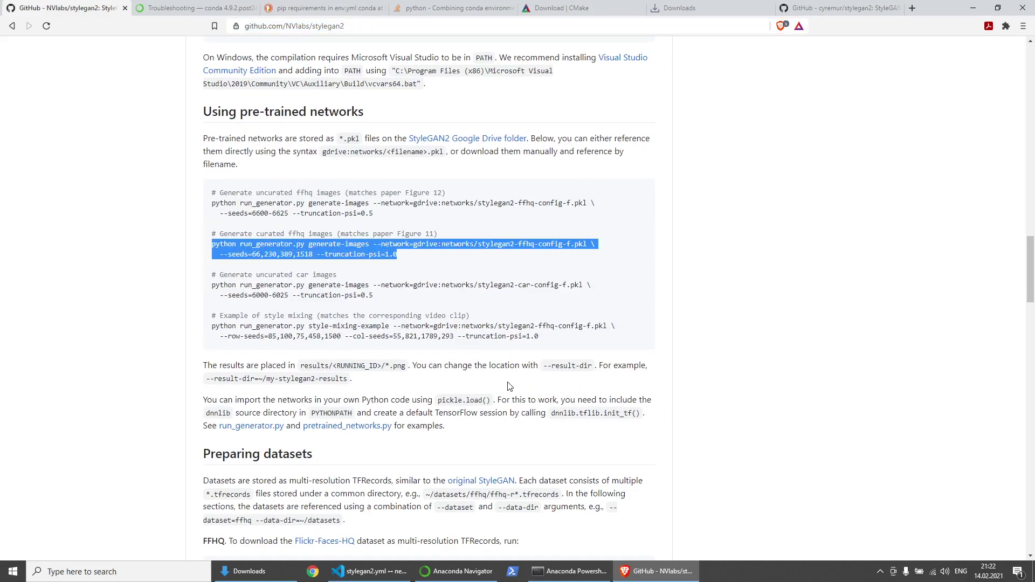
# - Switch to the Anaconda prompt, enter the stylegan2 folder and try to run the copied two-line run_generator.py generate-images command with seeds 66,230,389,1518
pyautogui.click(574, 571)
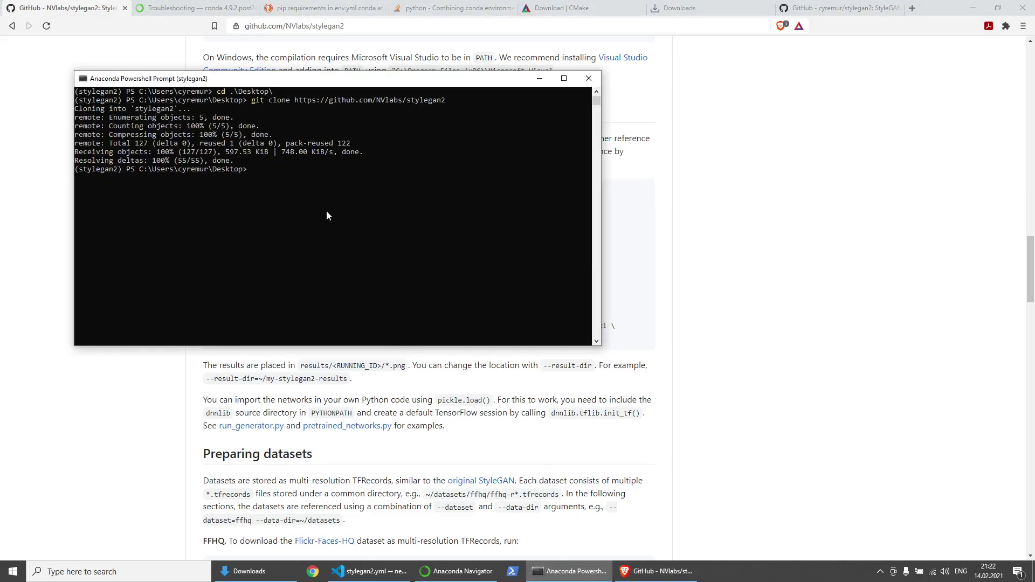
pyautogui.write('cd .\\sty')
pyautogui.press('Tab')
pyautogui.press('Return')
pyautogui.hotkey('ctrl', 'v')
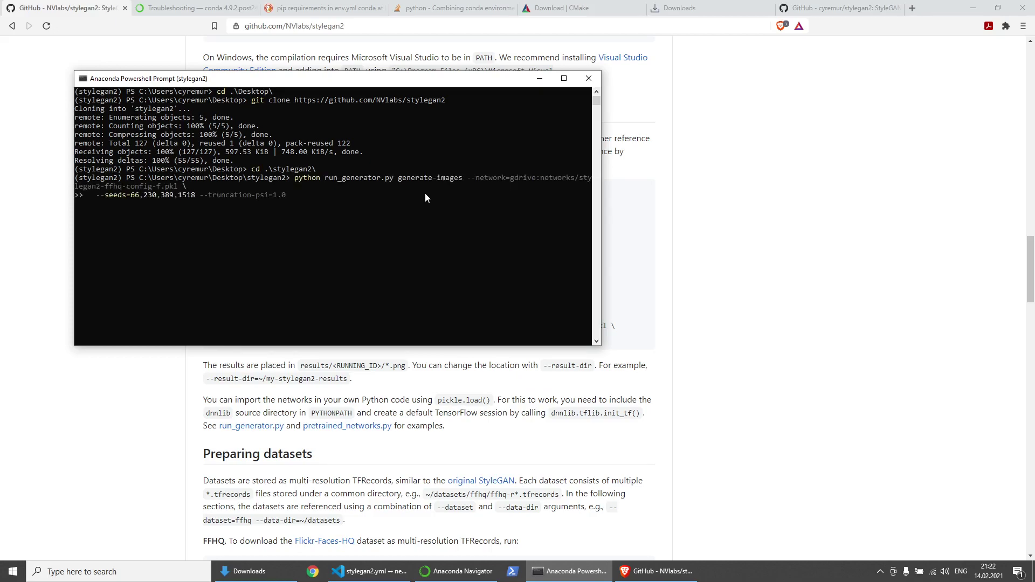
pyautogui.press('Return')
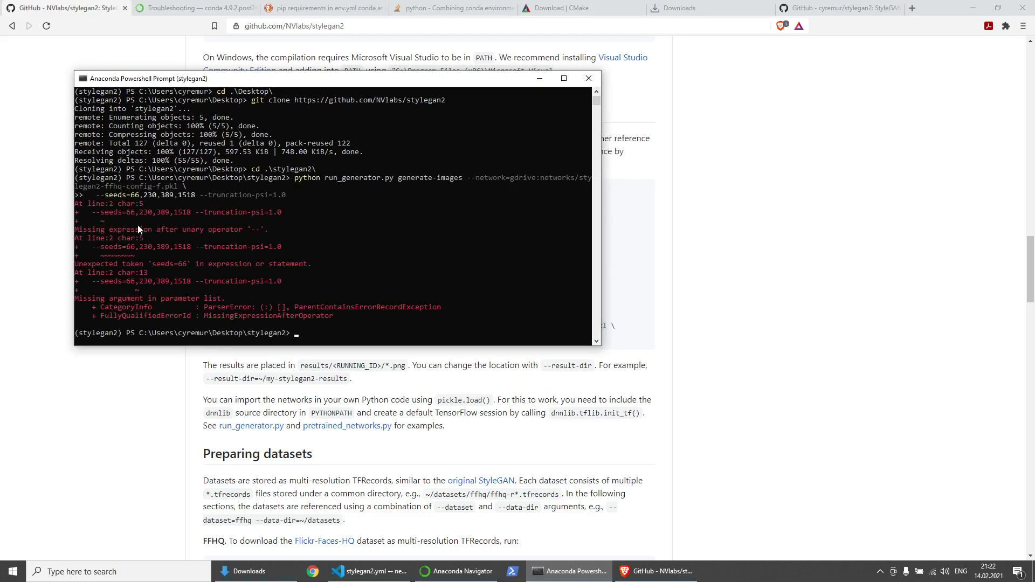